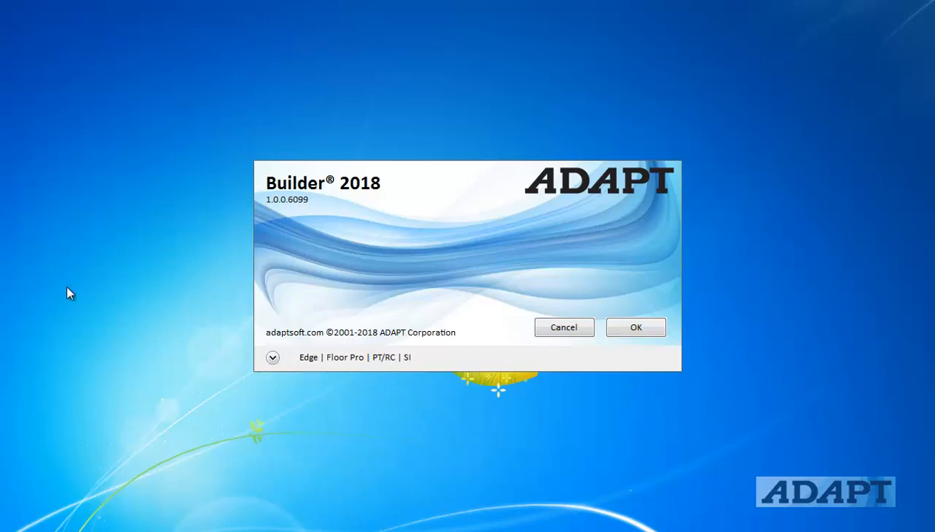
# Expand the startup options, set the unit system to US and start the program.
pyautogui.click(272, 359)
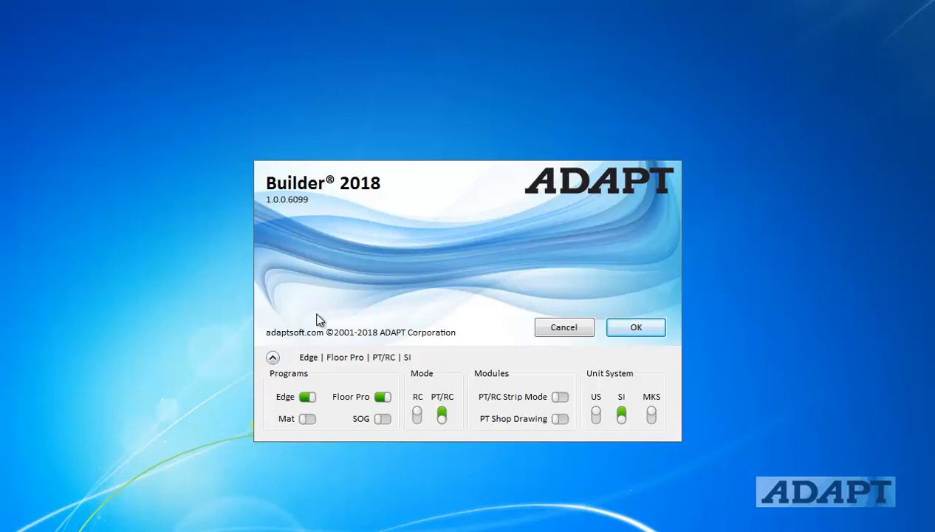
pyautogui.click(595, 416)
pyautogui.click(619, 334)
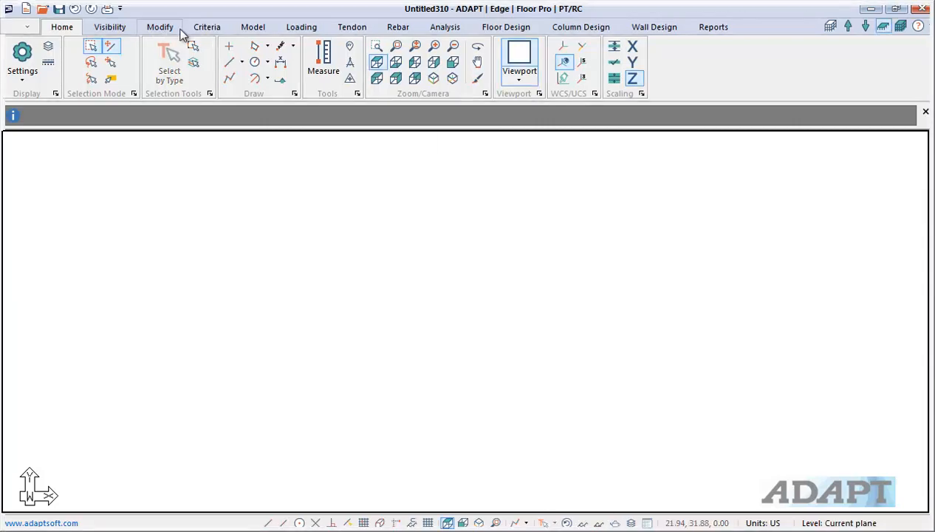
# Start the Floor Wizard and set 2 spans in both the X-direction and the Y-direction.
pyautogui.click(252, 28)
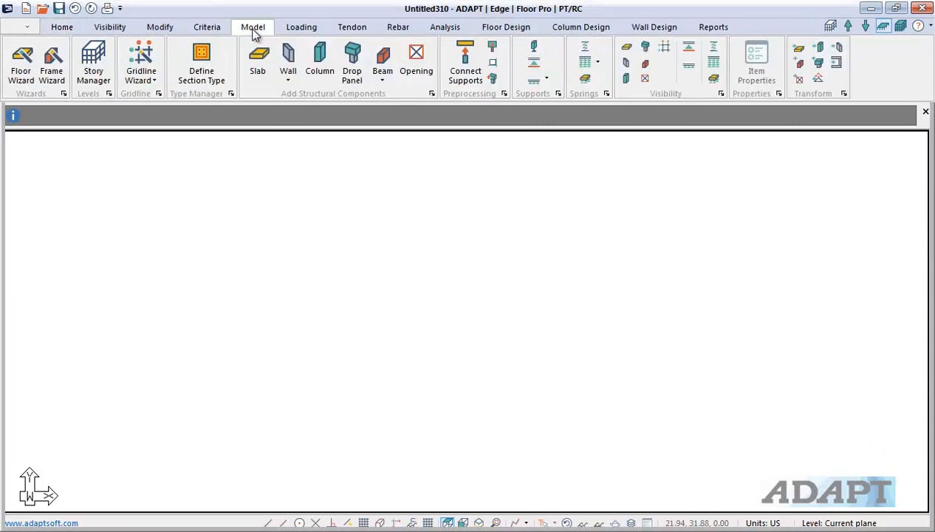
pyautogui.click(21, 65)
pyautogui.doubleClick(395, 305)
pyautogui.write('2')
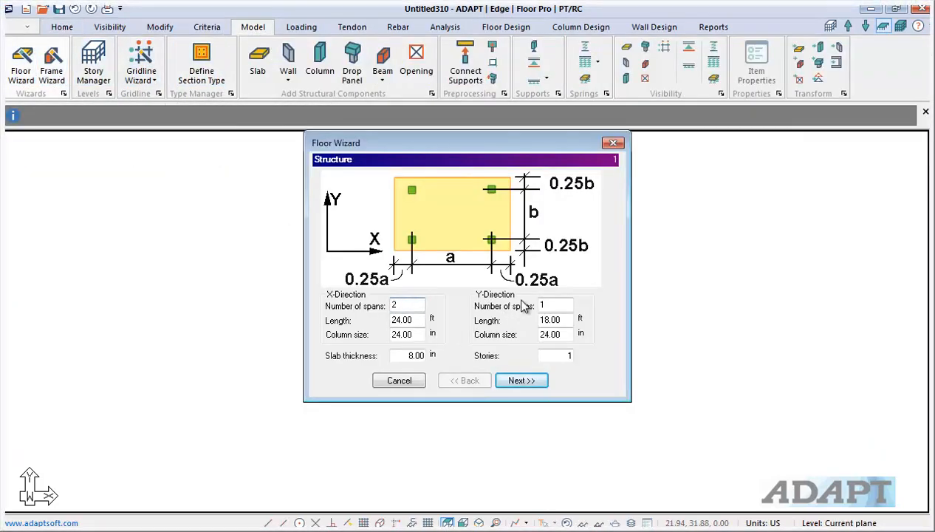
pyautogui.doubleClick(554, 305)
pyautogui.write('2')
# Set the span length to 32 ft in the X-direction and 23 ft in the Y-direction.
pyautogui.doubleClick(399, 320)
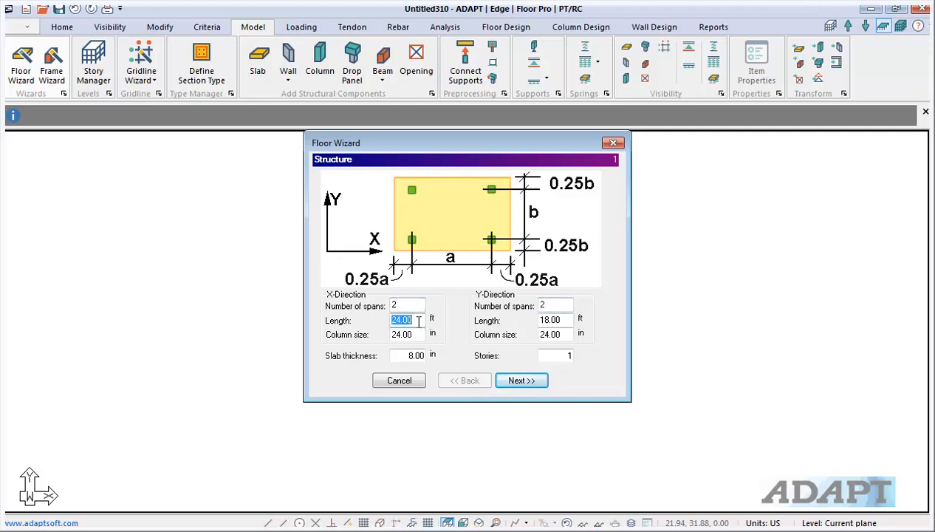
pyautogui.write('32')
pyautogui.doubleClick(560, 319)
pyautogui.write('23')
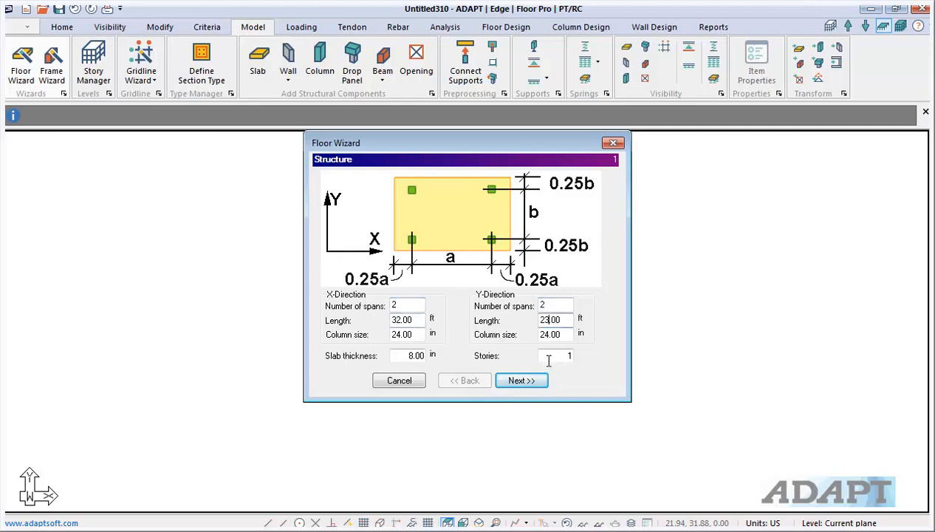
# Accept the remaining Floor Wizard defaults, including the loading and tendon settings, and generate the floor model.
pyautogui.click(522, 380)
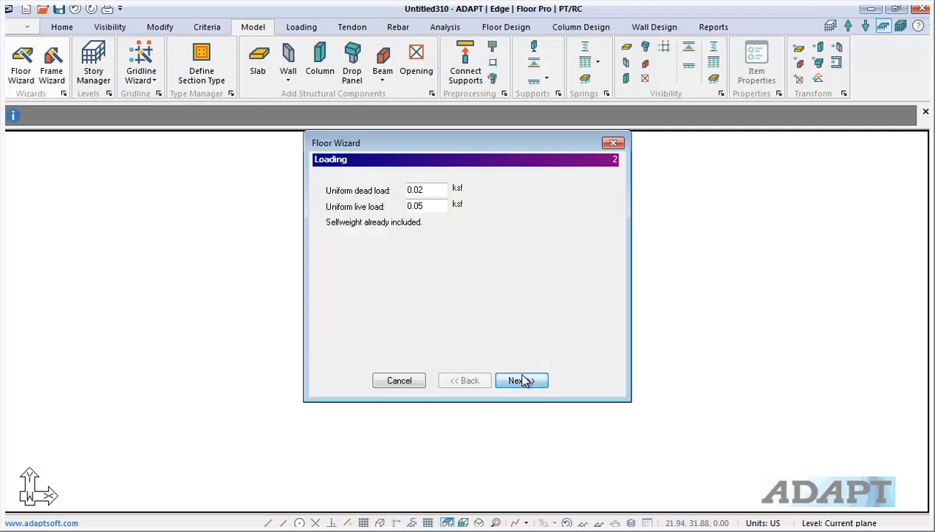
pyautogui.click(522, 381)
pyautogui.click(522, 380)
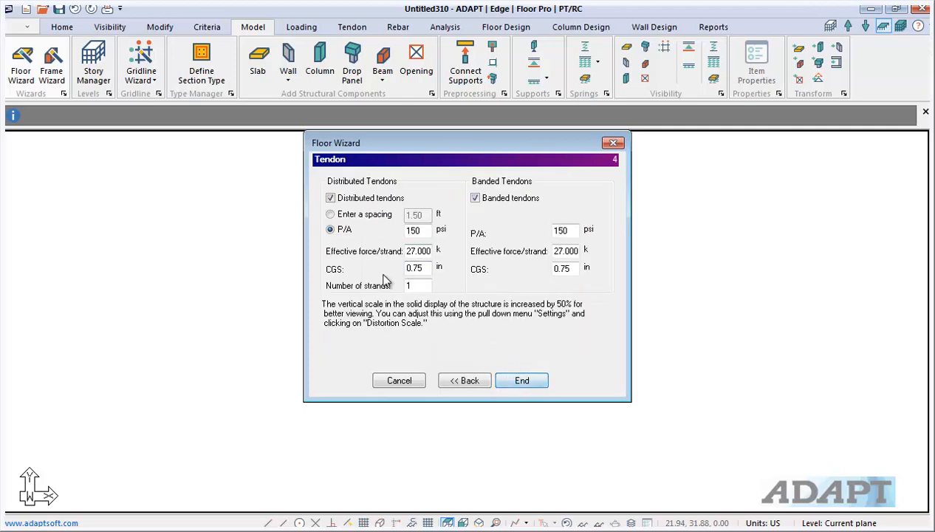
pyautogui.click(523, 381)
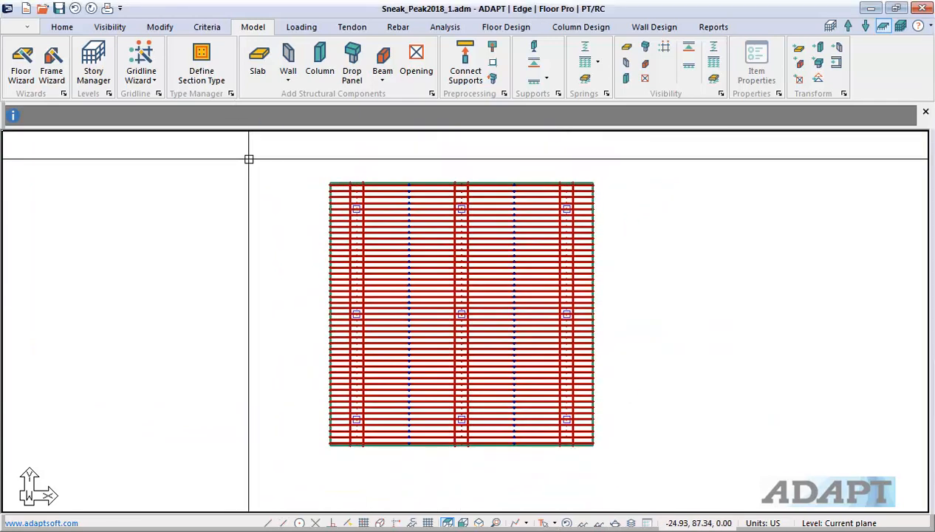
# Mesh the slabs automatically with the simplified method and the default 3 ft cell size.
pyautogui.click(444, 28)
pyautogui.click(145, 68)
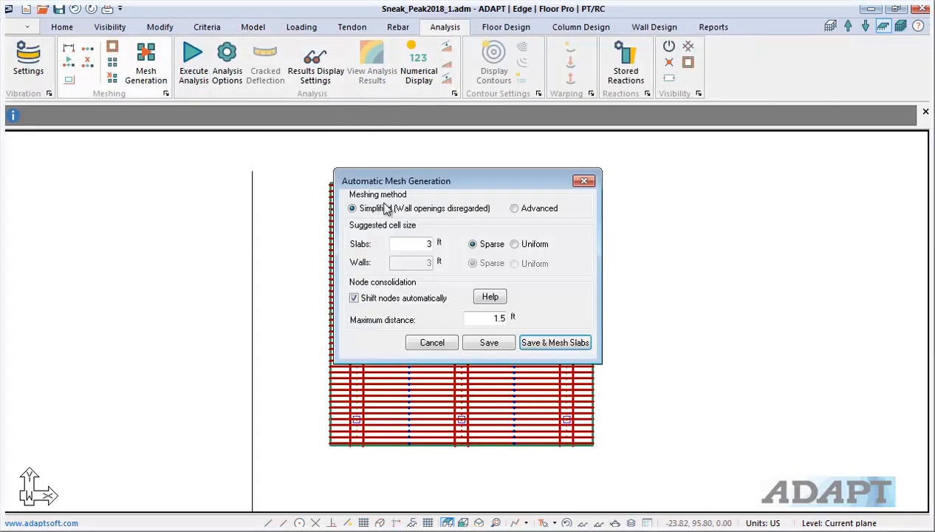
pyautogui.click(543, 343)
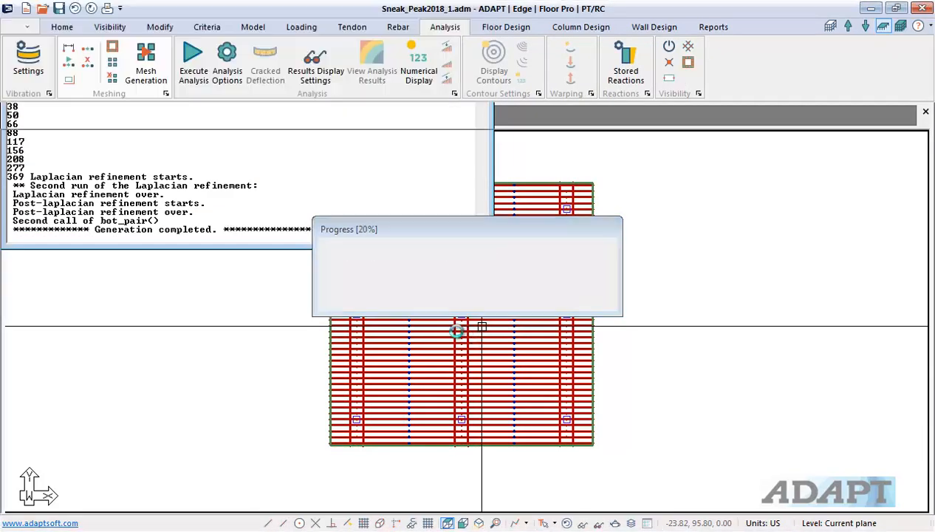
# Run the analysis for all load combinations with uncracked stiffness and save the solution.
pyautogui.click(193, 60)
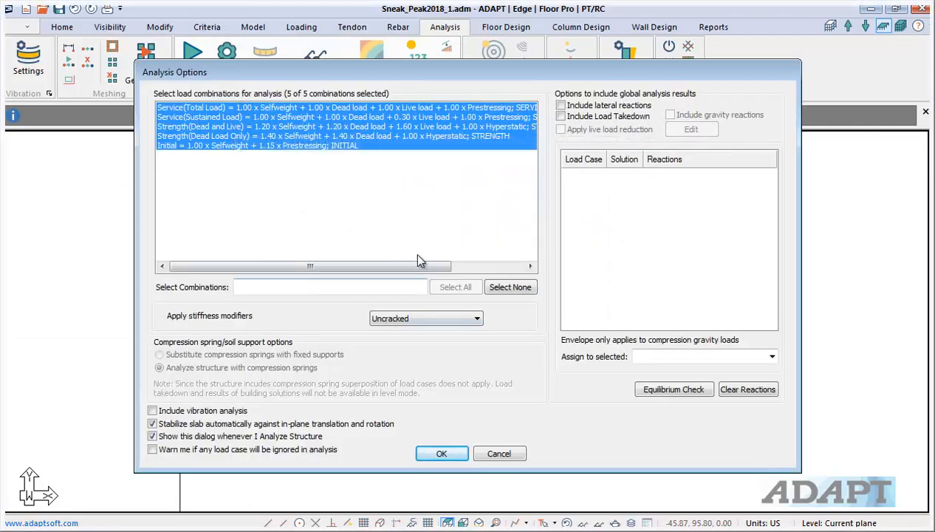
pyautogui.click(441, 453)
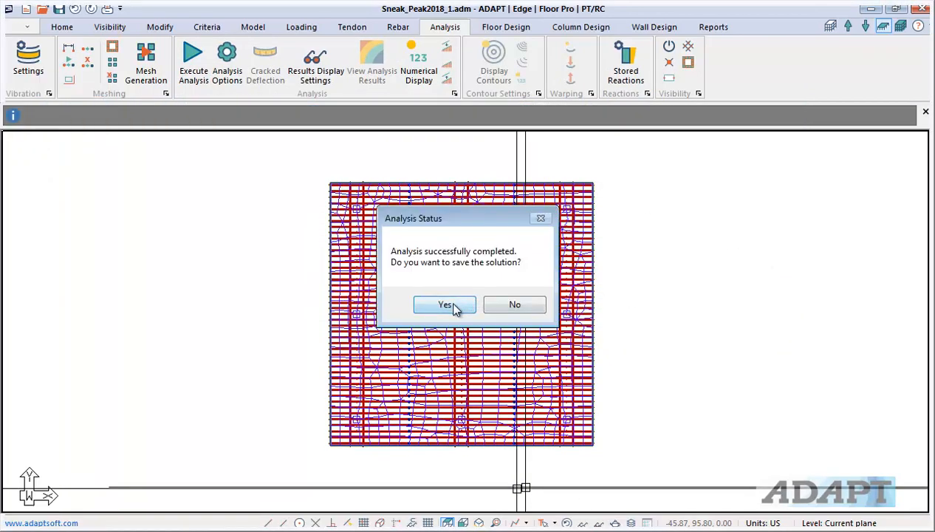
pyautogui.click(453, 306)
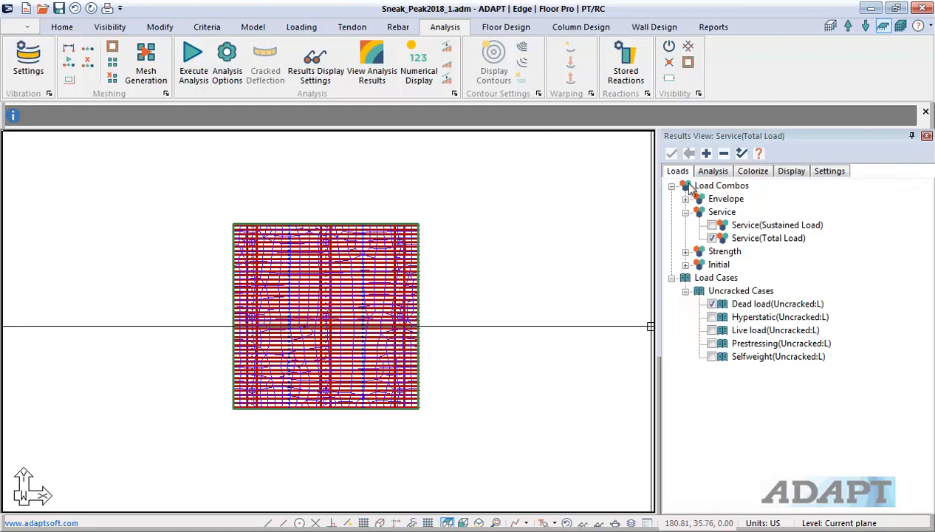
# Undock the Results View window, close it and reopen it.
pyautogui.moveTo(875, 135); pyautogui.dragTo(837, 144)
pyautogui.moveTo(901, 140)
pyautogui.mouseDown()
pyautogui.moveTo(823, 164)
pyautogui.moveTo(901, 140)
pyautogui.mouseUp()
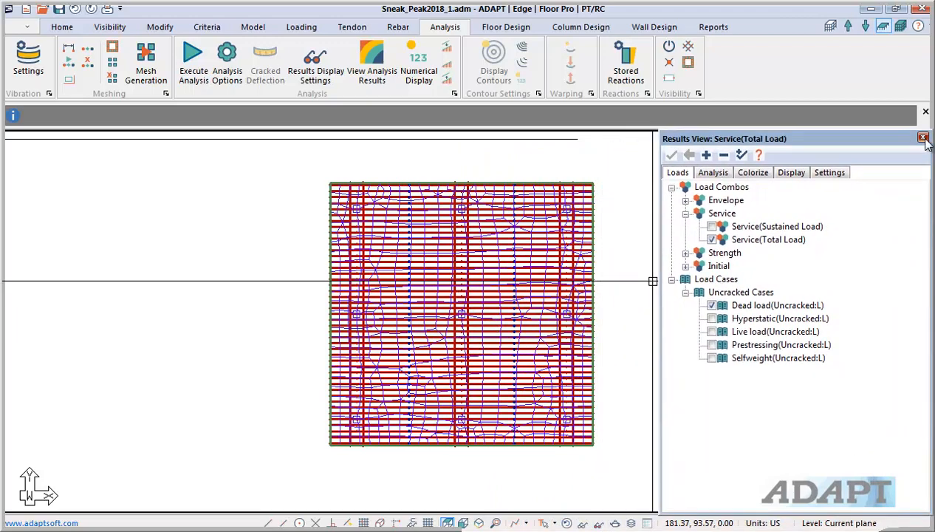
pyautogui.click(923, 138)
pyautogui.click(316, 64)
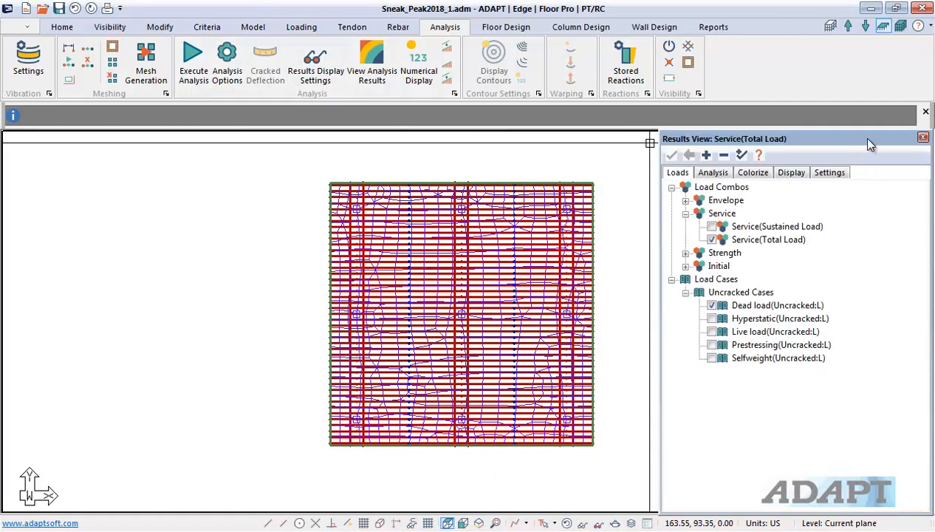
# Dock the Results View, set it to auto-hide and reveal it from its collapsed state.
pyautogui.moveTo(842, 144); pyautogui.dragTo(841, 146)
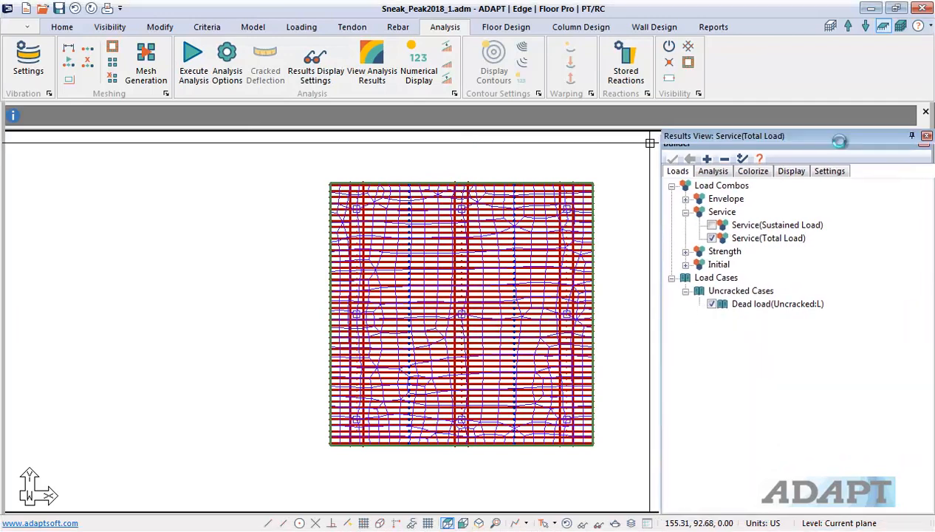
pyautogui.click(911, 137)
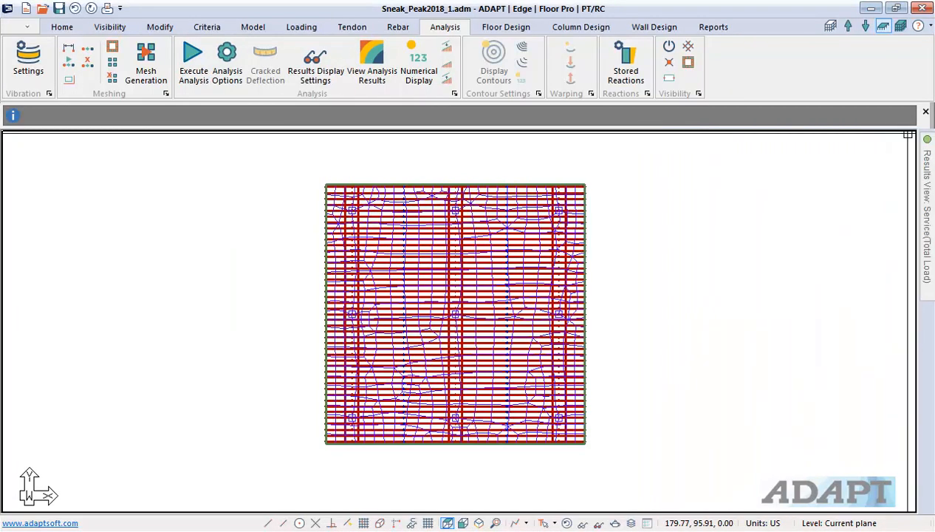
pyautogui.moveTo(928, 161)
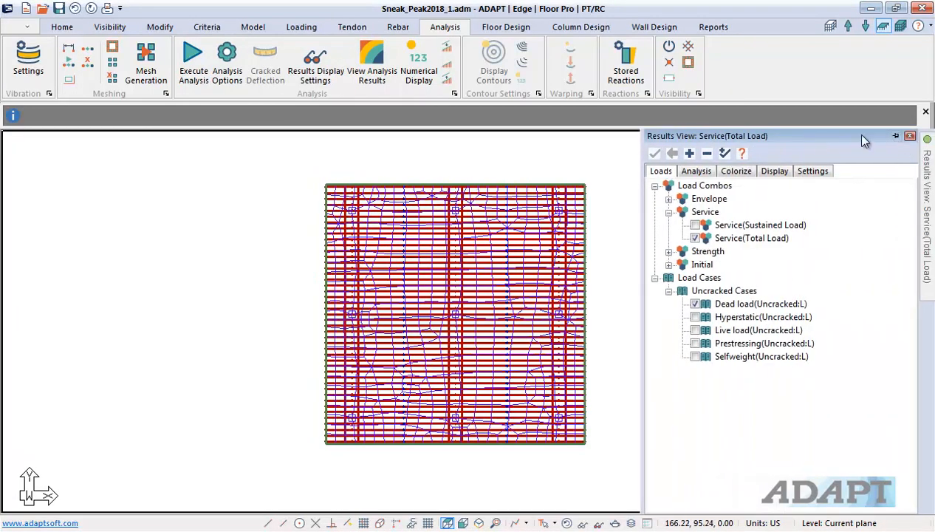
# Close the auto-hidden Results View, reopen it and reposition it as a docked window.
pyautogui.click(909, 141)
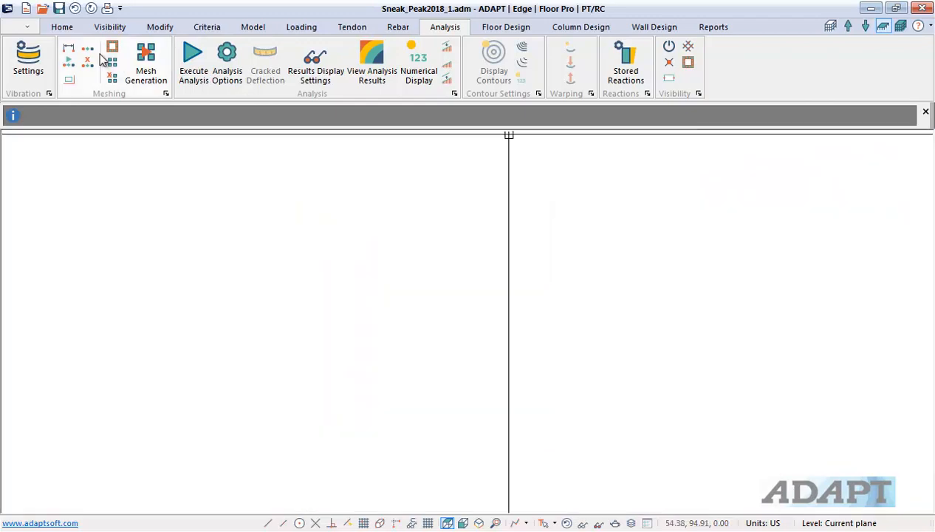
pyautogui.click(315, 70)
pyautogui.moveTo(856, 143); pyautogui.dragTo(707, 223)
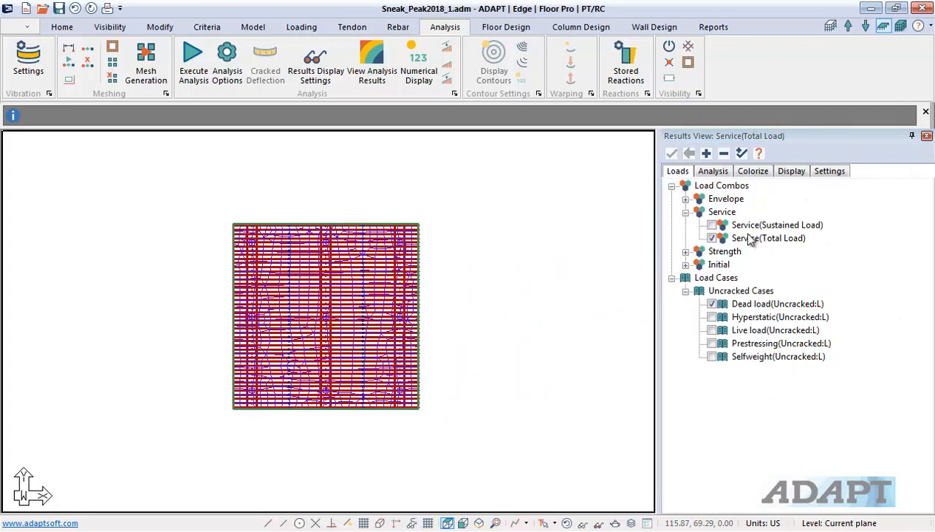
# Examine the Envelope and Strength load combinations and the analysis/design options offered for new combinations, without changing anything.
pyautogui.click(685, 199)
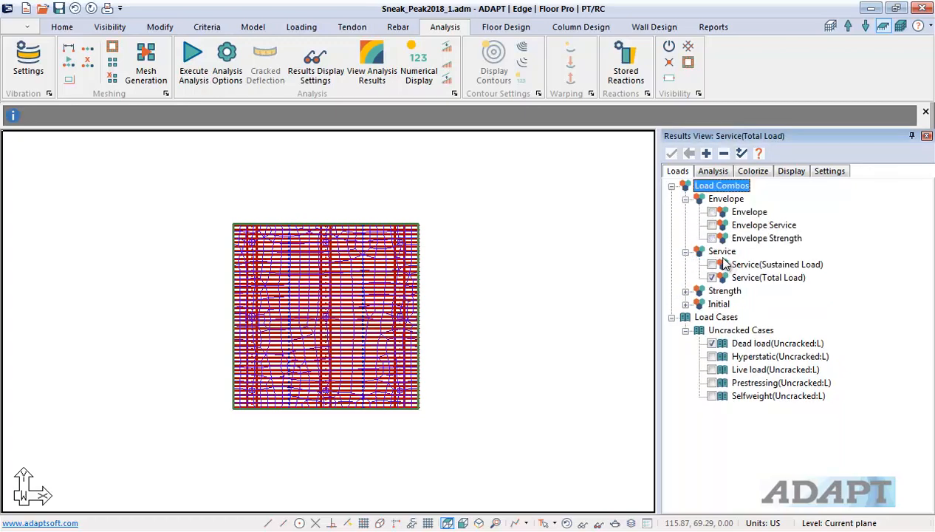
pyautogui.click(685, 291)
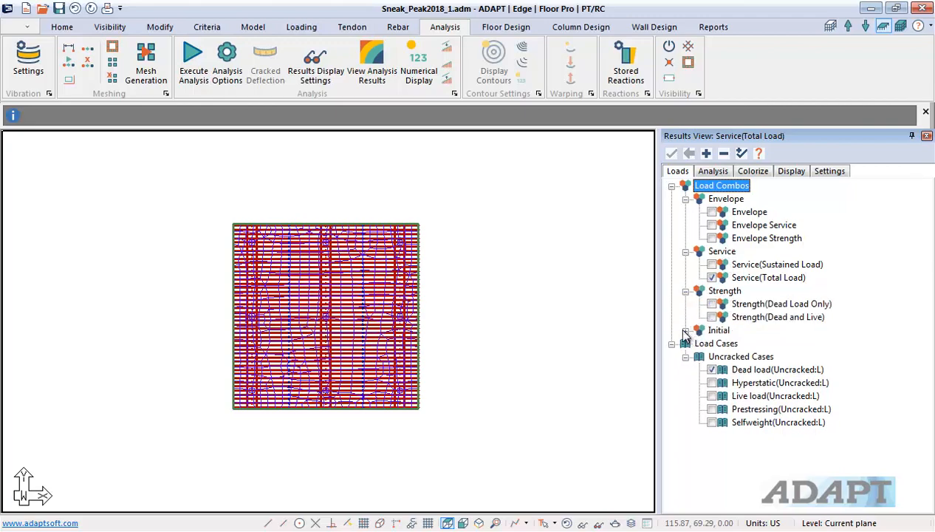
pyautogui.click(301, 27)
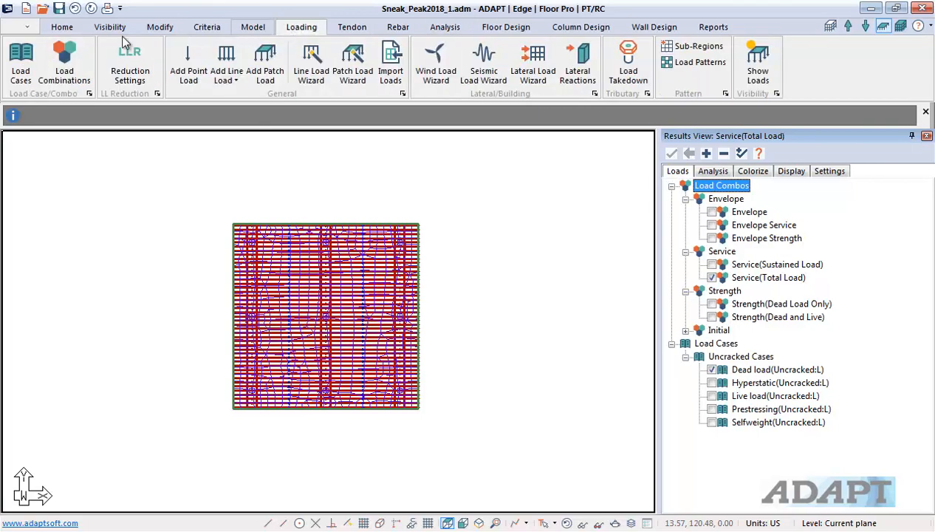
pyautogui.click(65, 61)
pyautogui.click(312, 189)
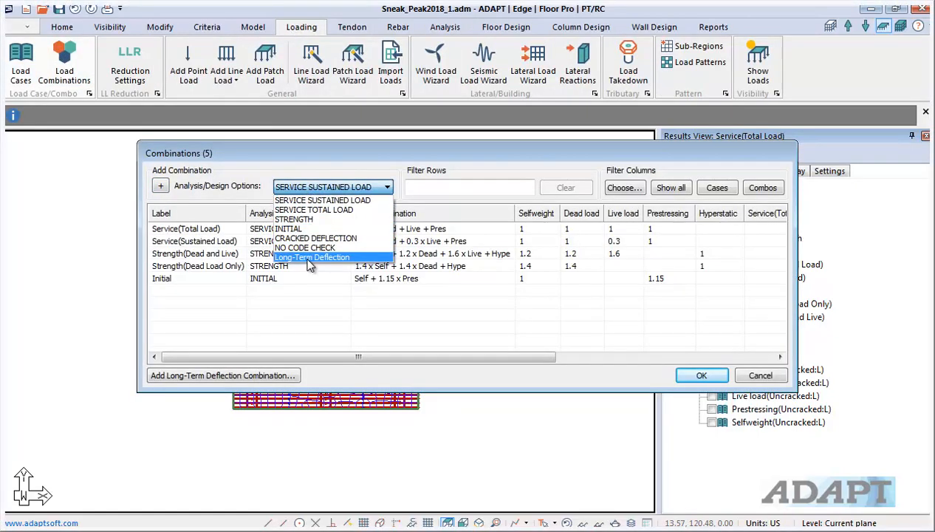
pyautogui.click(748, 376)
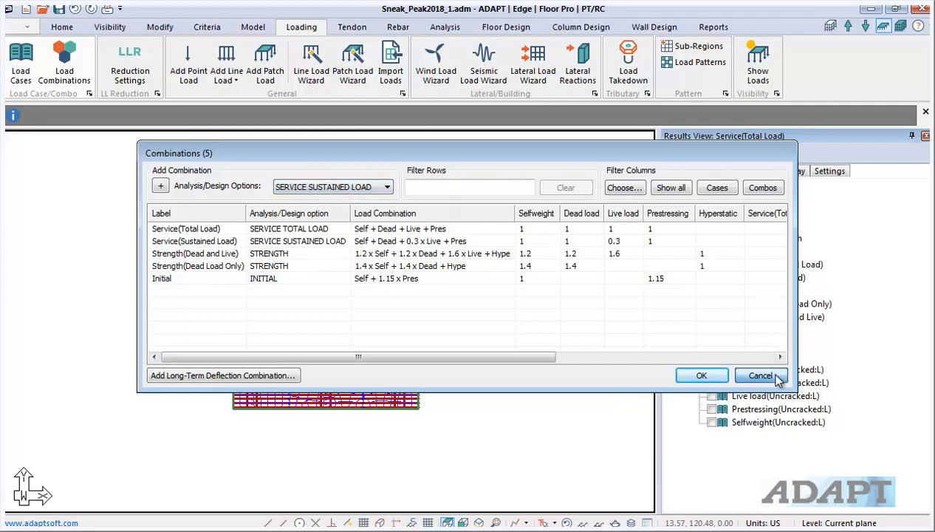
pyautogui.click(775, 377)
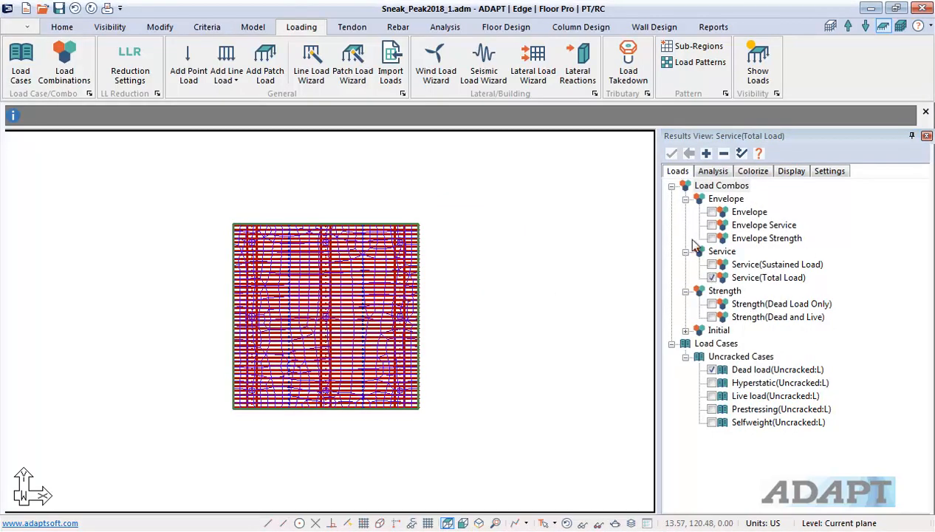
# Show the analysis result categories in the Results View and execute the punching shear check.
pyautogui.click(672, 186)
pyautogui.click(712, 172)
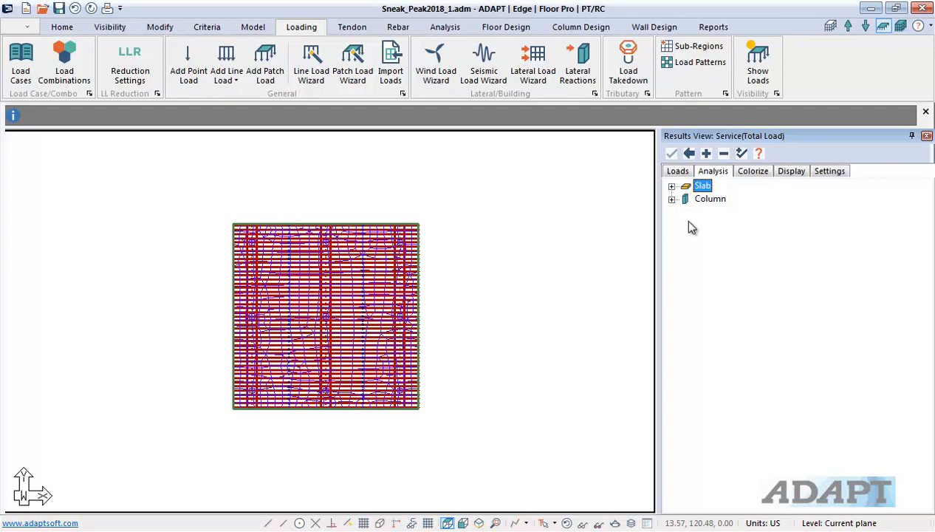
pyautogui.click(488, 29)
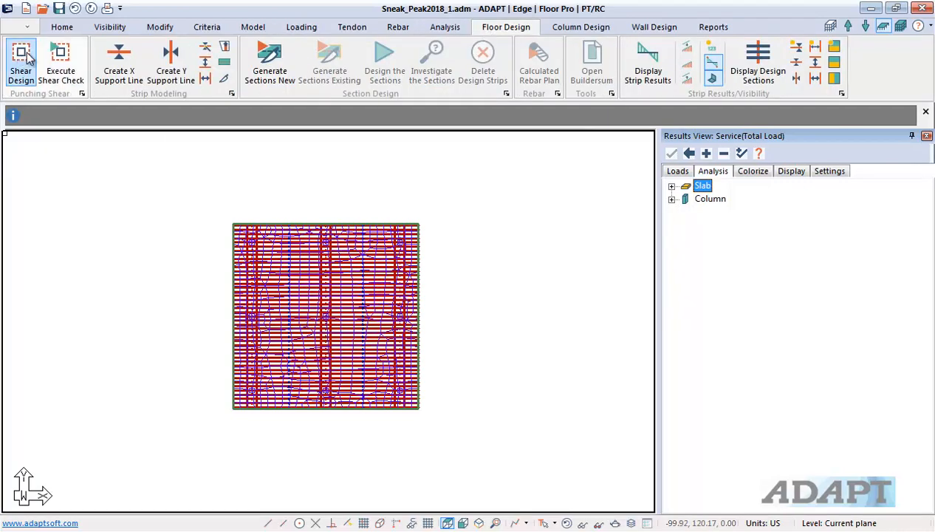
pyautogui.click(54, 65)
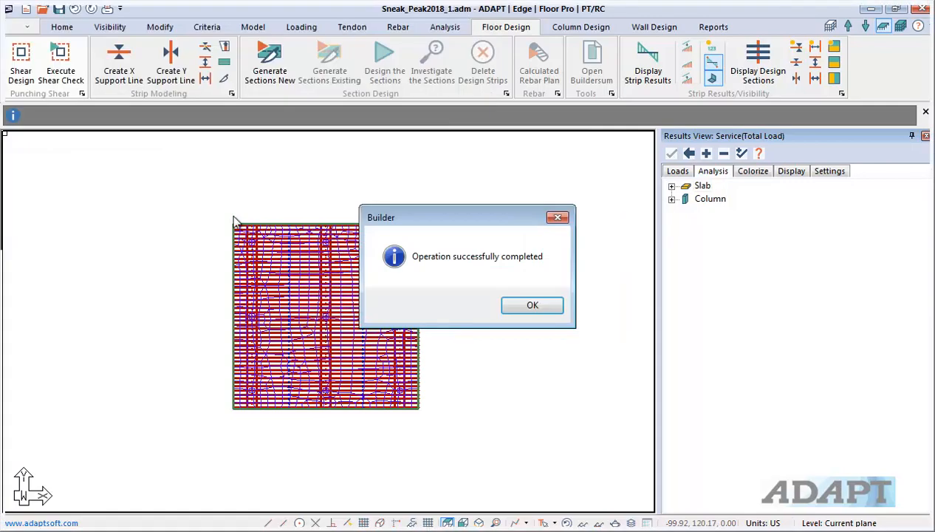
pyautogui.click(529, 305)
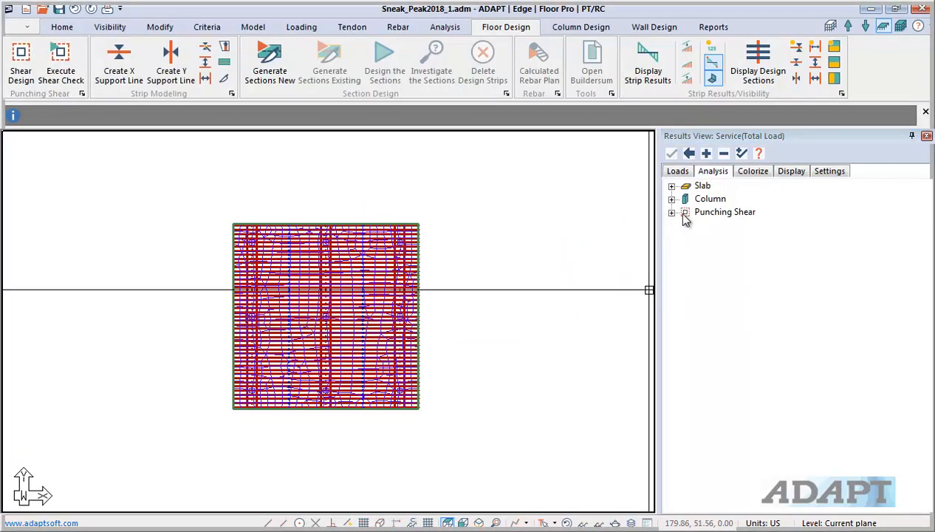
# Generate new design sections, design them and save the design results.
pyautogui.click(255, 62)
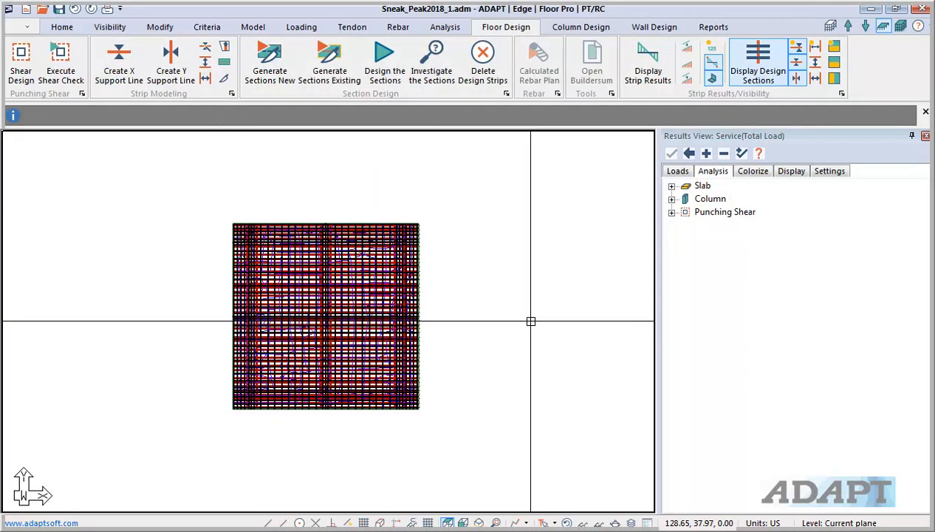
pyautogui.click(372, 77)
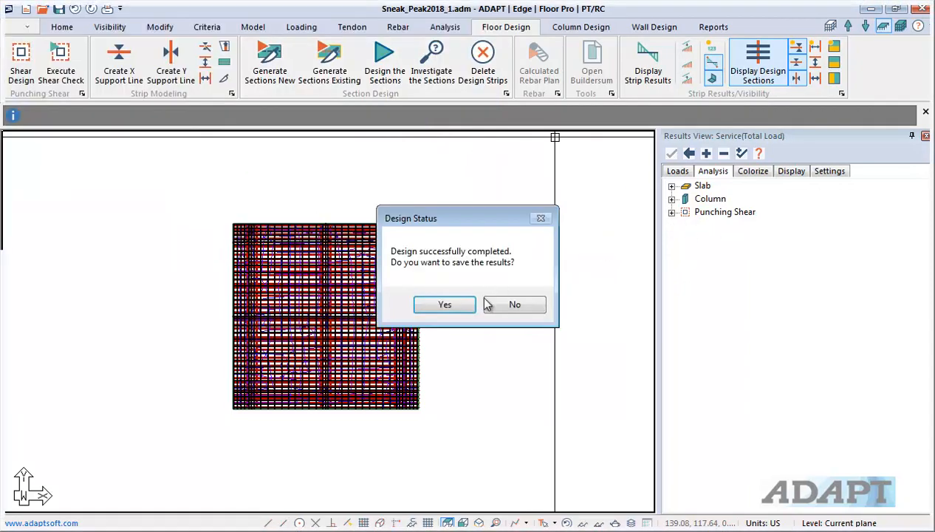
pyautogui.click(444, 305)
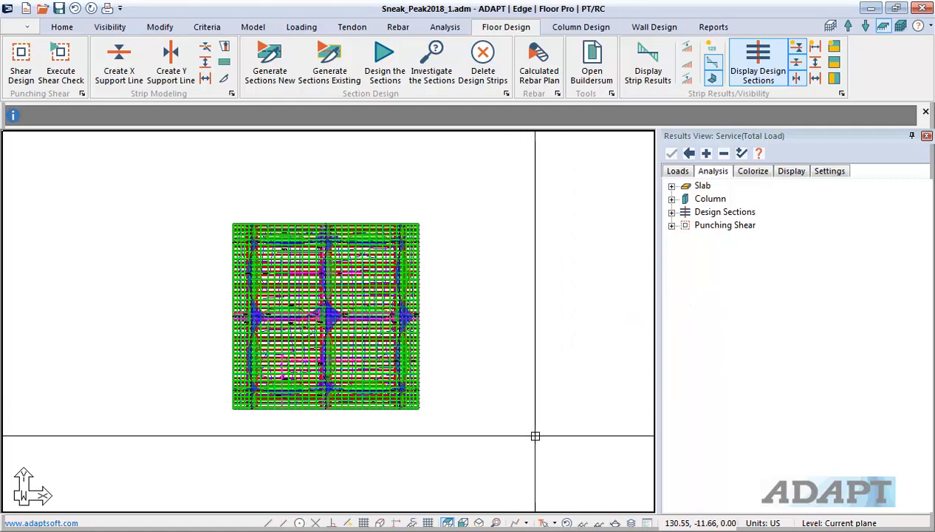
# Reduce the plan display to the slab outline and columns, hiding the tendons, mesh and design sections.
pyautogui.click(566, 523)
pyautogui.moveTo(497, 409); pyautogui.dragTo(534, 364, button='middle')
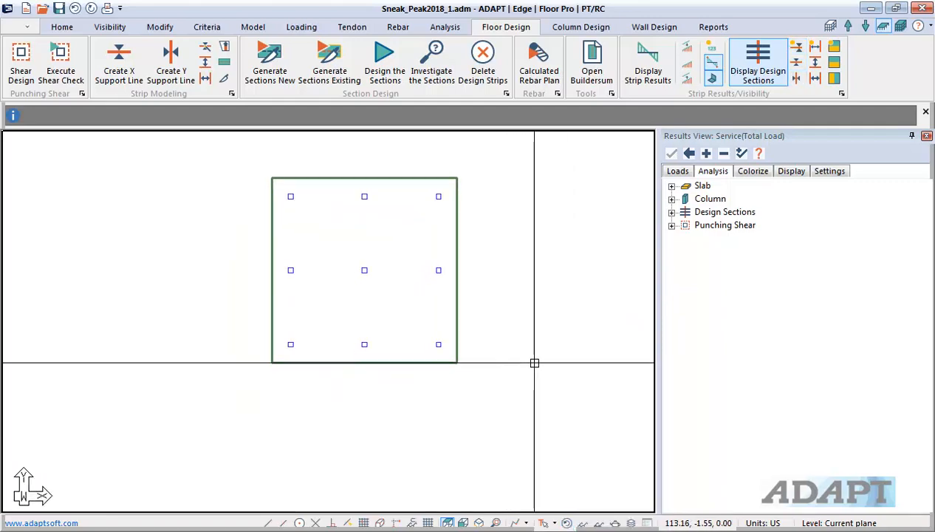
# Display the slab's Z-Translation deformation contour for the Service(Total Load) combination.
pyautogui.scroll(6, 282, 151)
pyautogui.scroll(3, 347, 254)
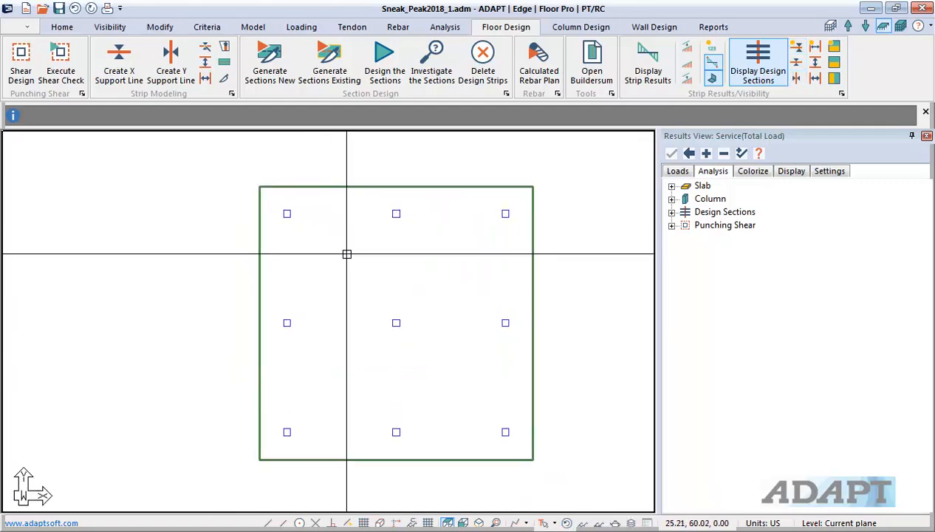
pyautogui.click(672, 186)
pyautogui.click(686, 200)
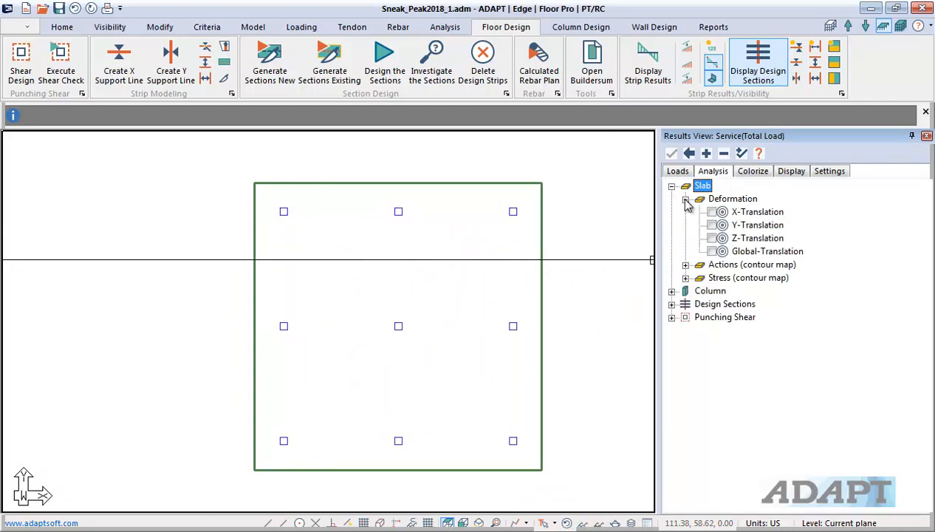
pyautogui.click(712, 237)
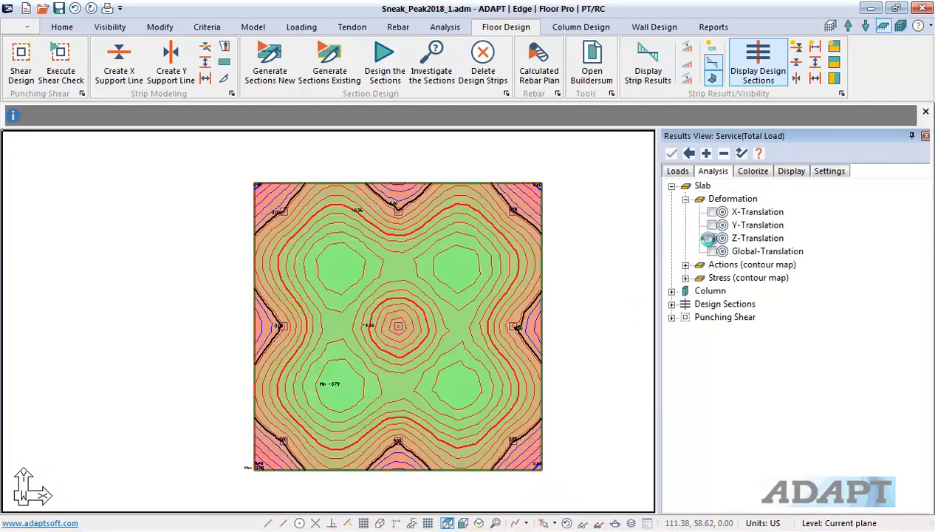
# Display the columns' rr-Translation deformation and list the column action results for the combination and the uncracked dead load.
pyautogui.click(672, 291)
pyautogui.click(685, 305)
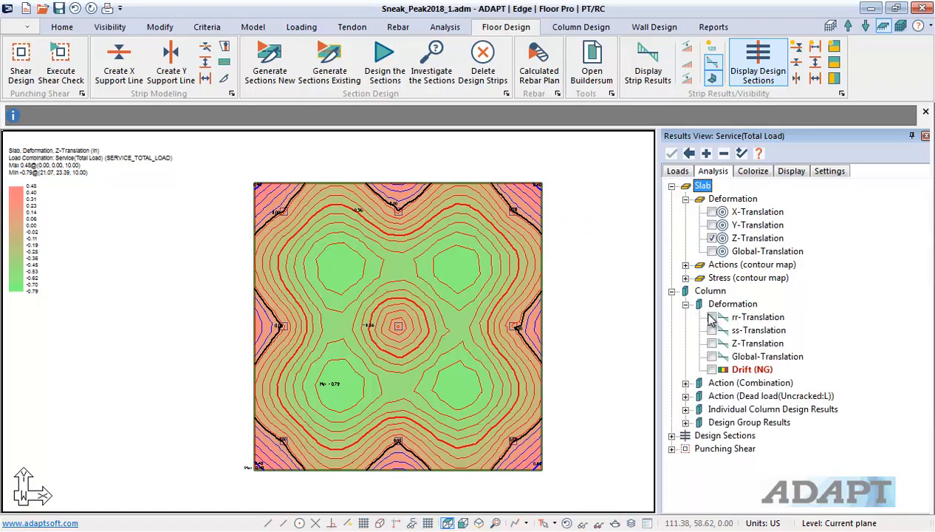
pyautogui.click(712, 318)
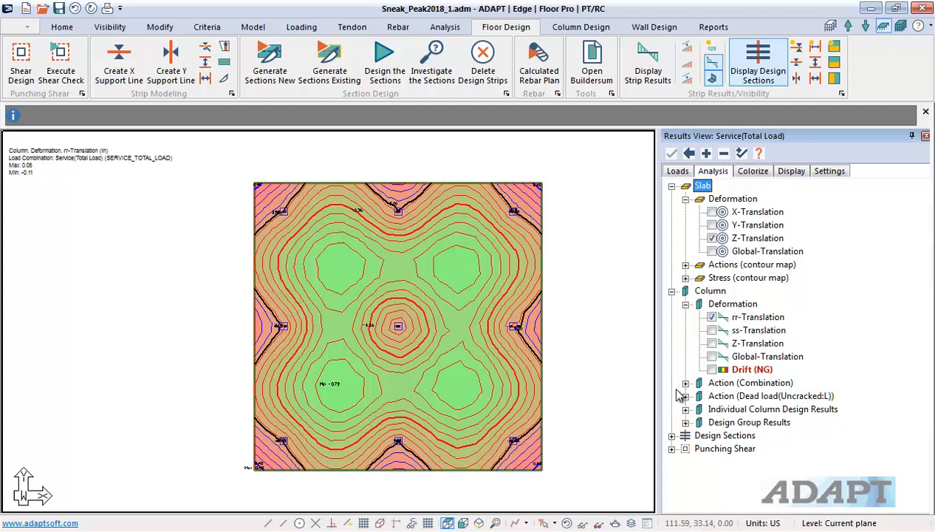
pyautogui.click(686, 383)
pyautogui.click(686, 475)
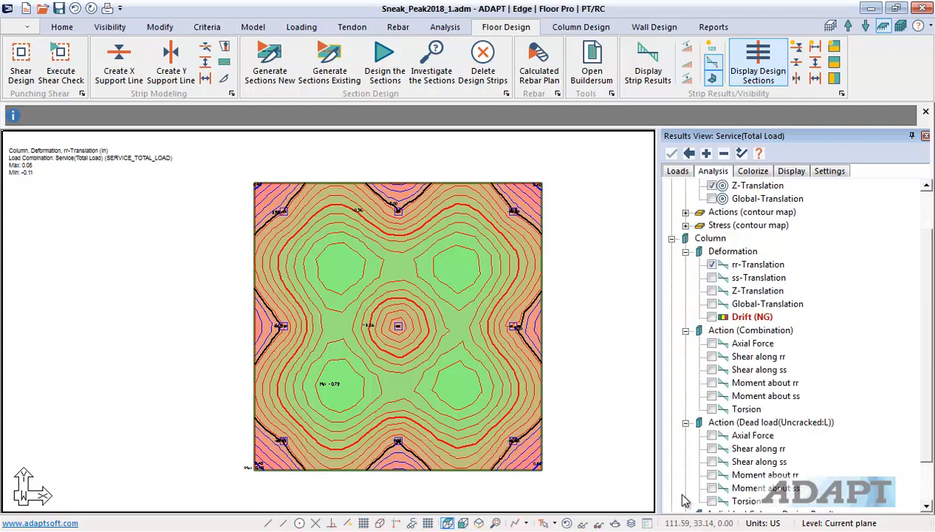
# Clear all displayed results from the plan, and expand and collapse the whole result tree to review its categories.
pyautogui.click(743, 153)
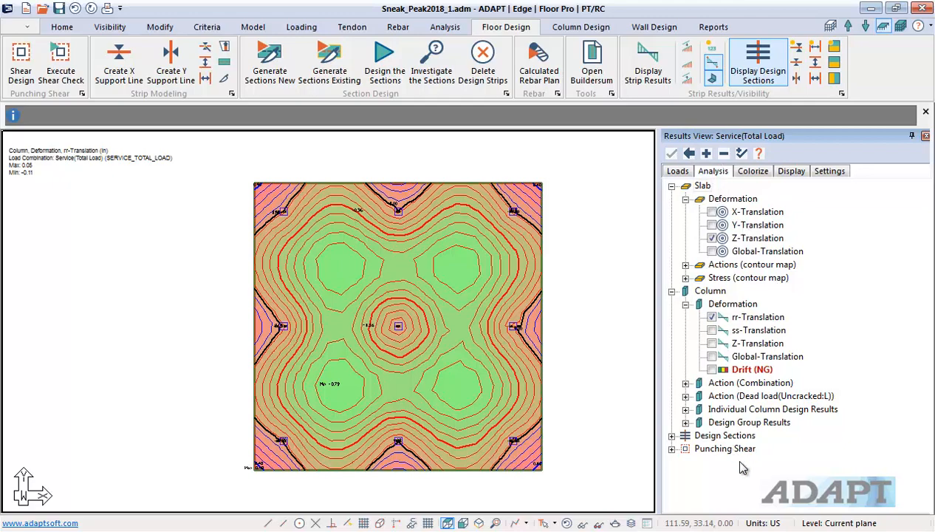
pyautogui.click(690, 154)
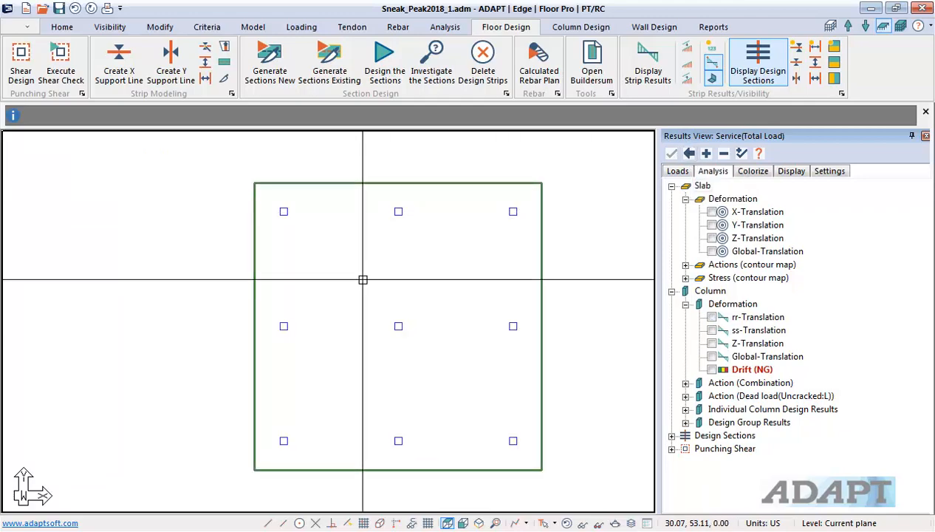
pyautogui.click(706, 154)
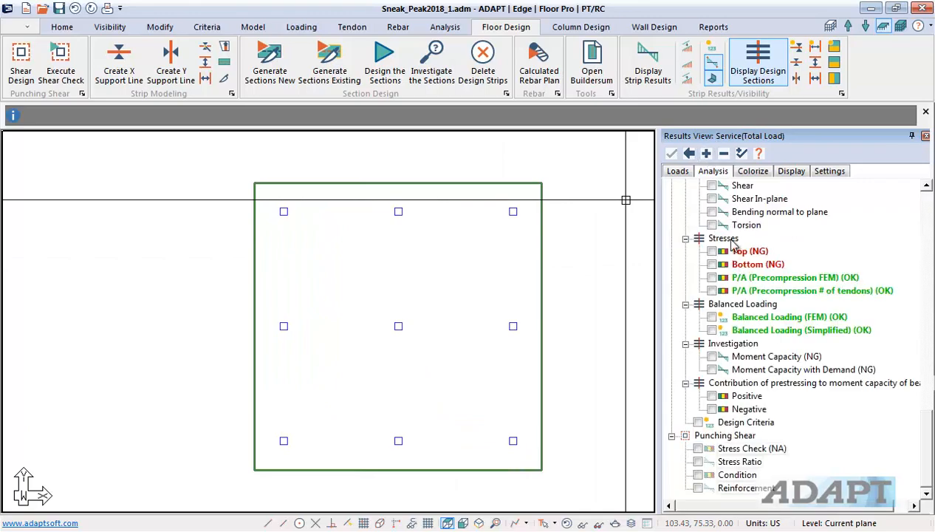
pyautogui.click(724, 154)
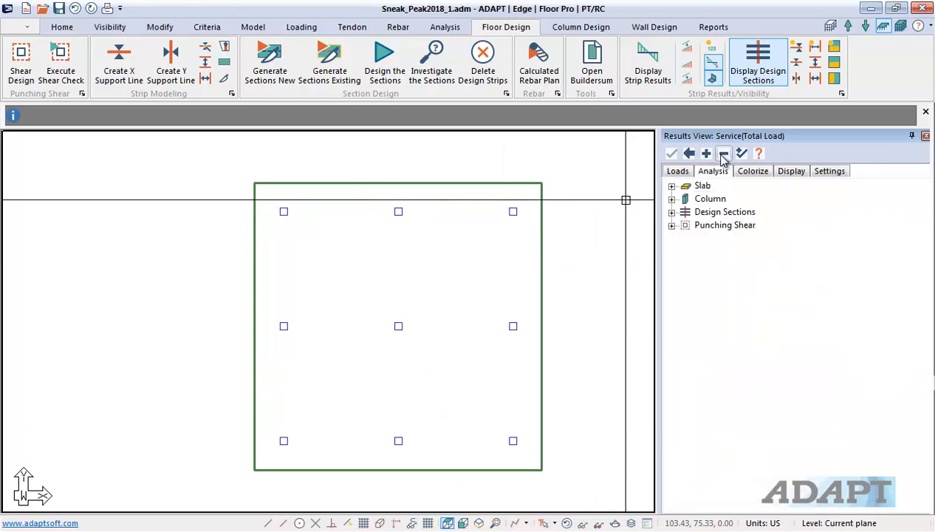
# Read the help description of the slab's X-Translation deformation result and close it.
pyautogui.click(672, 186)
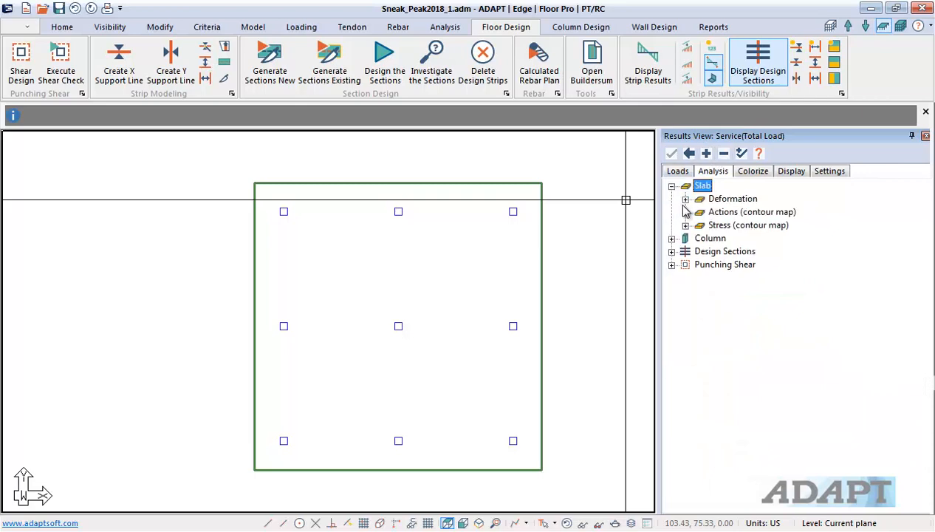
pyautogui.click(687, 200)
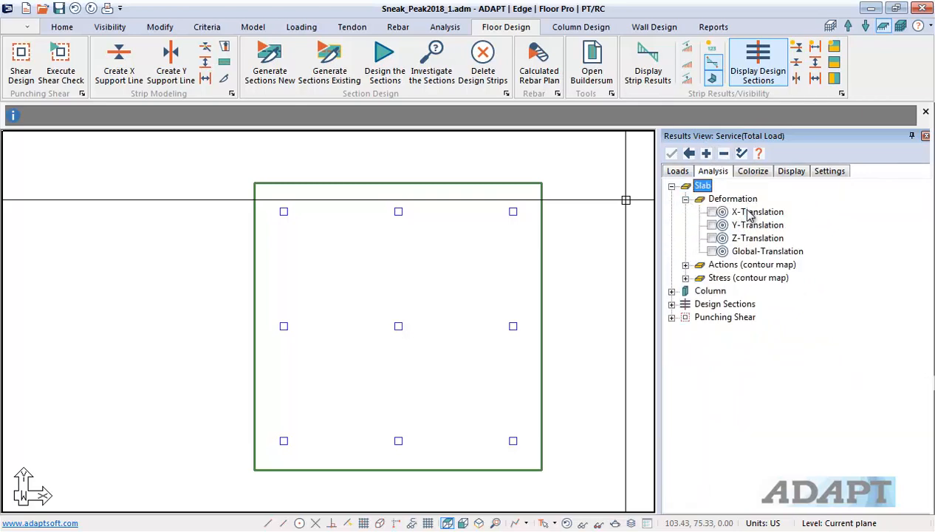
pyautogui.click(753, 212)
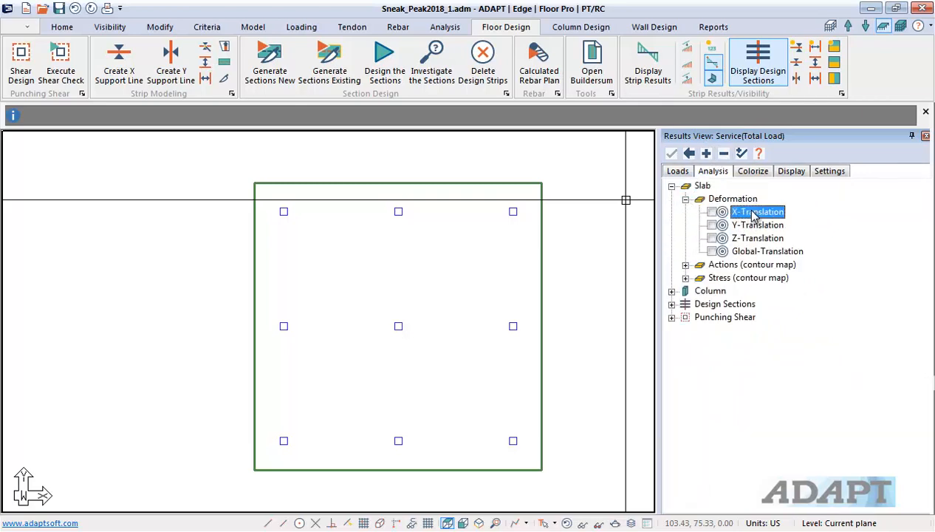
pyautogui.click(760, 153)
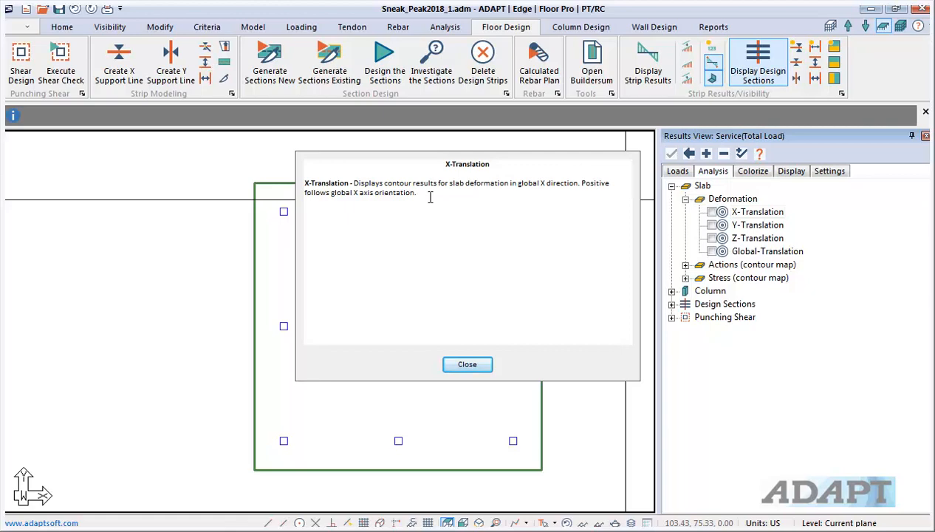
pyautogui.click(469, 364)
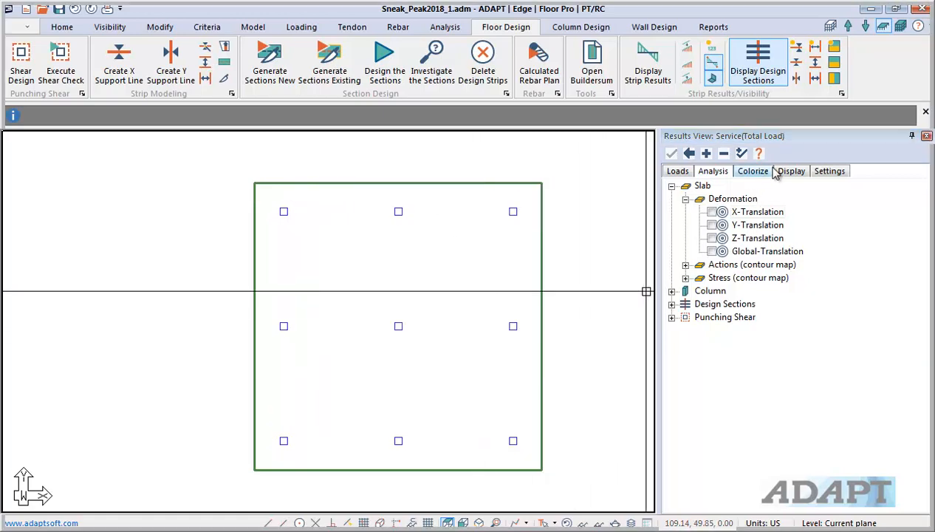
# Examine the Results View display limits and enlarge the description area to read about Balanced loading minimum.
pyautogui.click(791, 171)
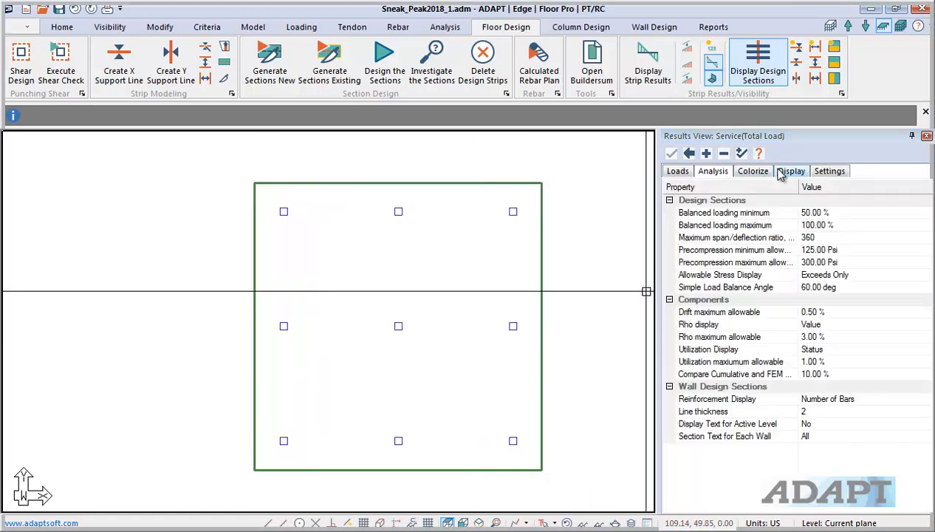
pyautogui.click(709, 213)
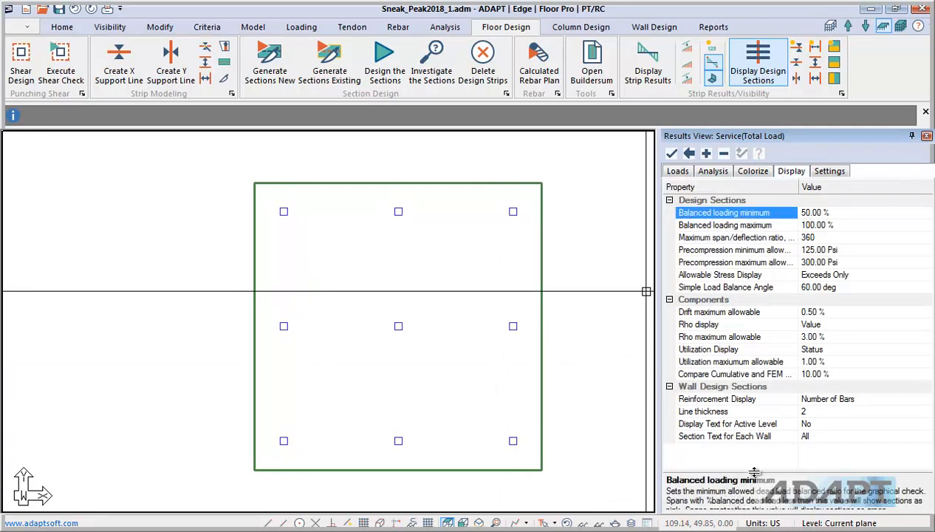
pyautogui.moveTo(755, 471); pyautogui.dragTo(751, 443)
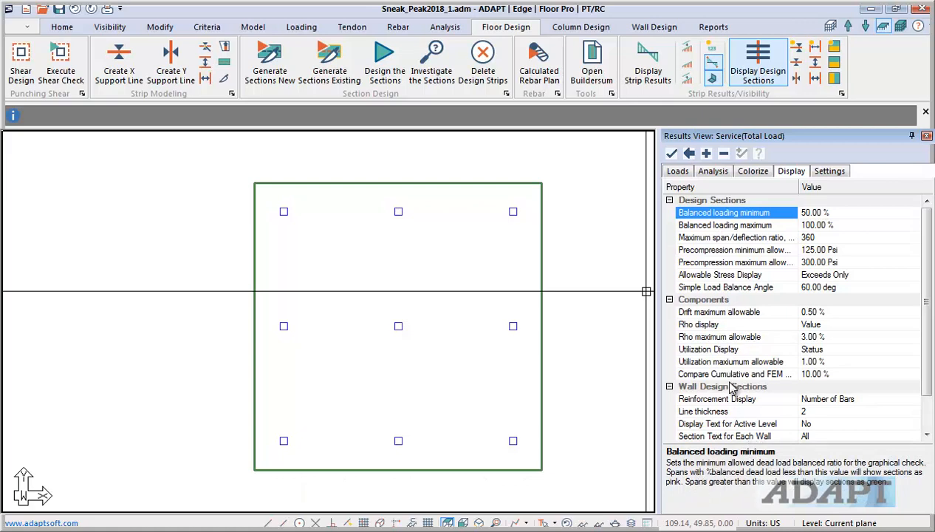
# Examine the general, diagram and contour result settings, reading the descriptions of Line Thickness, Contour Type and Use Color Range.
pyautogui.click(830, 172)
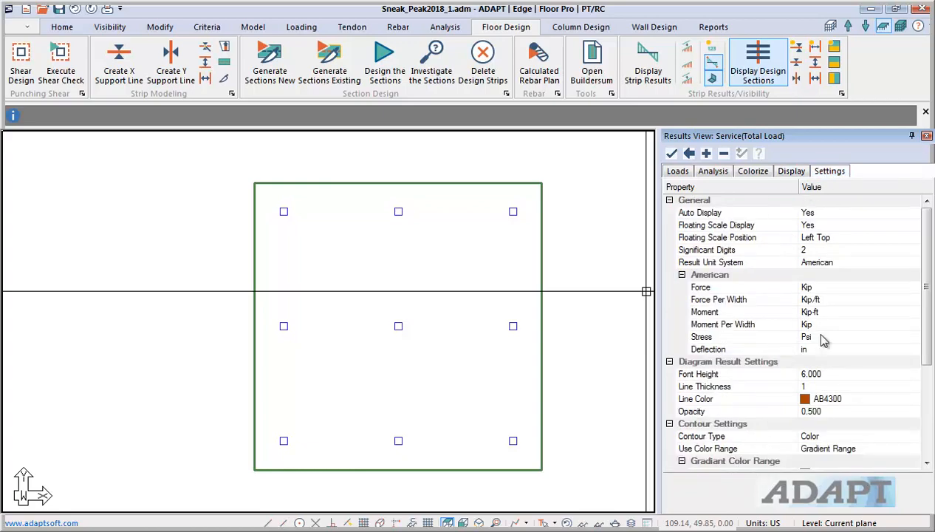
pyautogui.scroll(-3, 798, 295)
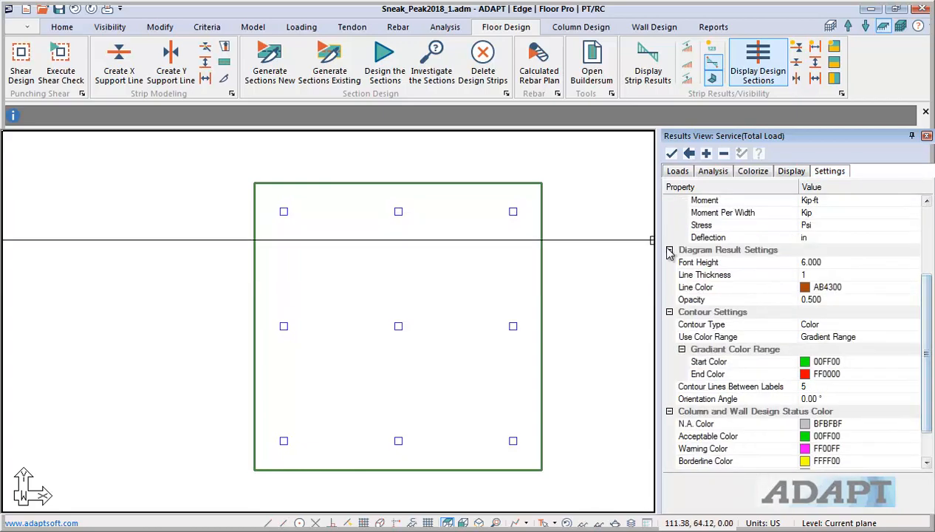
pyautogui.click(704, 277)
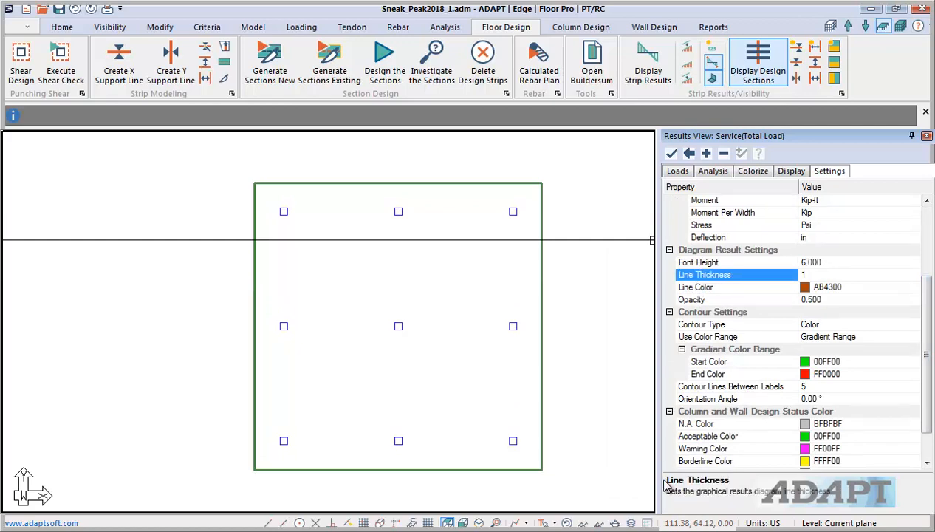
pyautogui.click(714, 327)
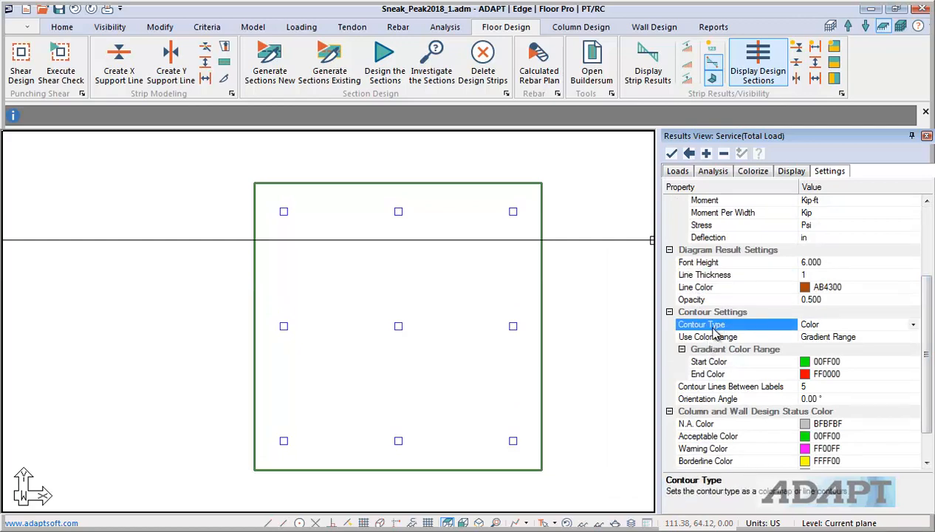
pyautogui.click(711, 337)
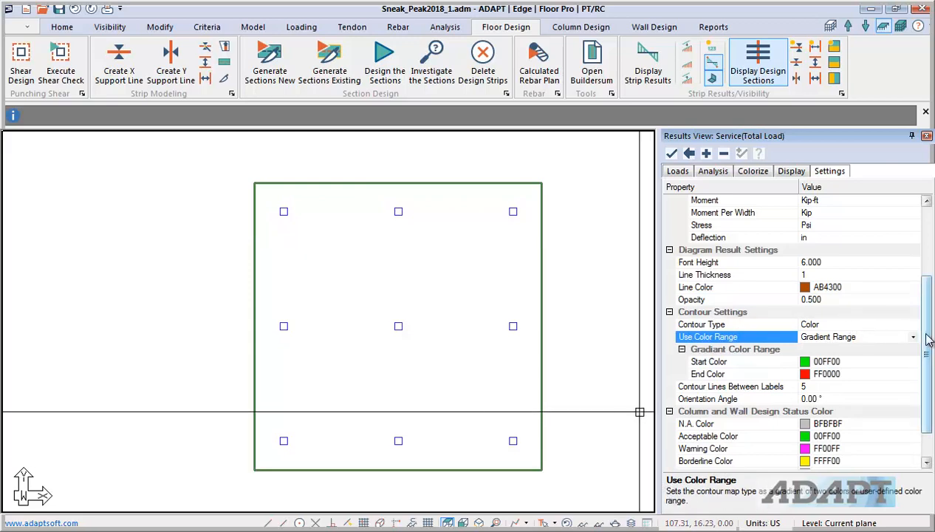
pyautogui.moveTo(929, 339); pyautogui.dragTo(919, 240)
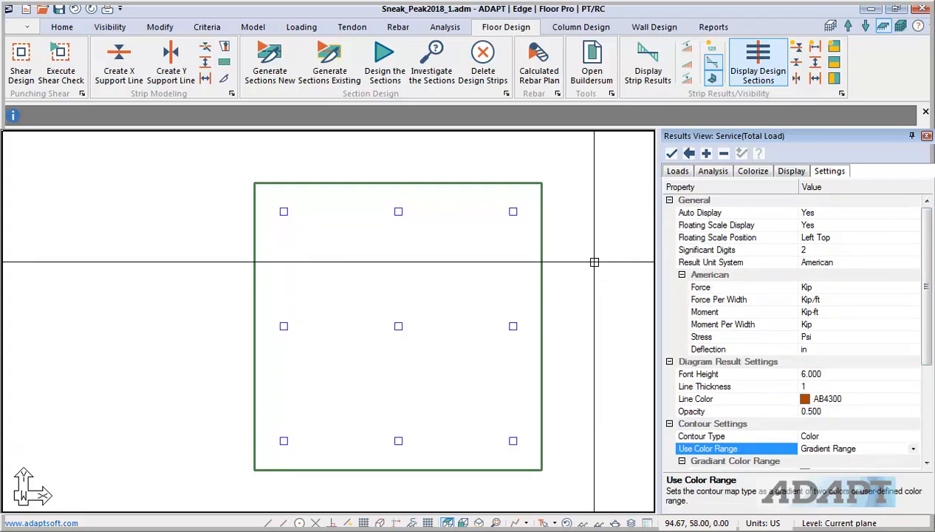
# Display the slab's Z-Translation contour again and filter its display range to a minimum of 0.20.
pyautogui.click(714, 172)
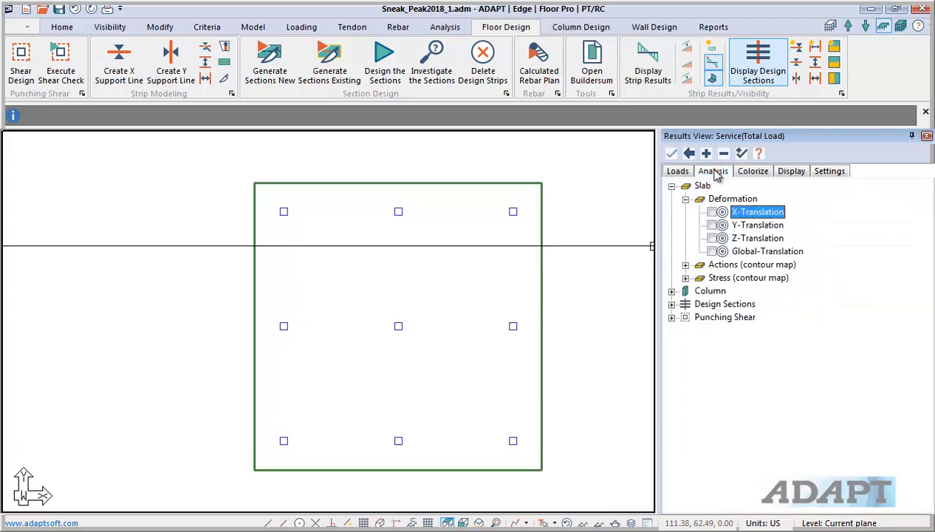
pyautogui.click(711, 239)
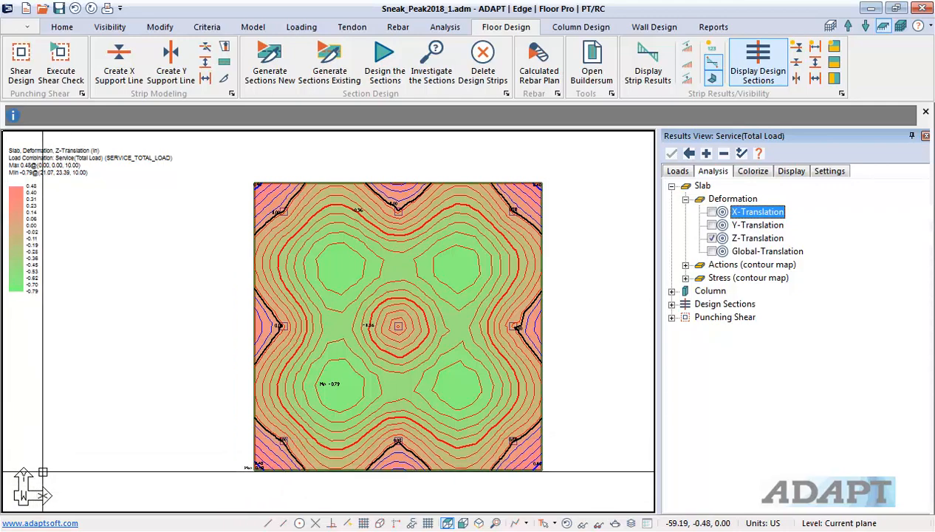
pyautogui.scroll(1, 63, 436)
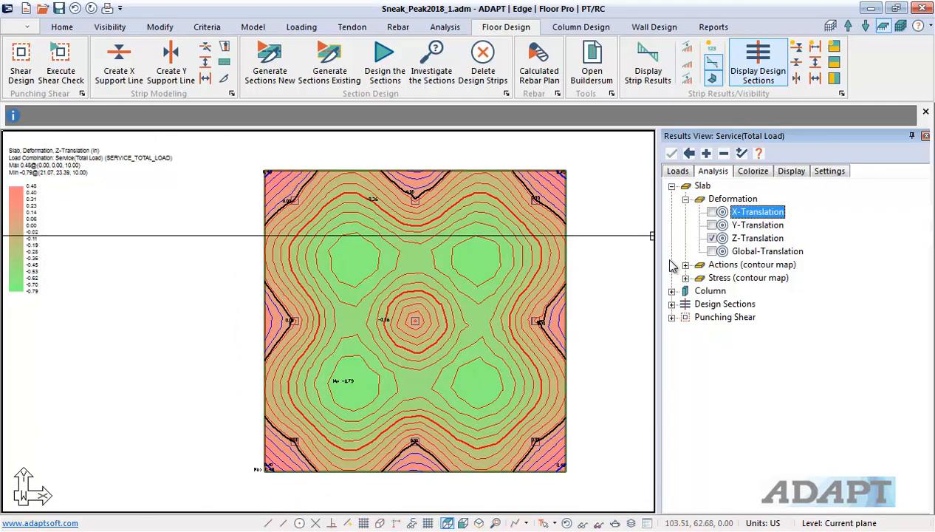
pyautogui.rightClick(753, 242)
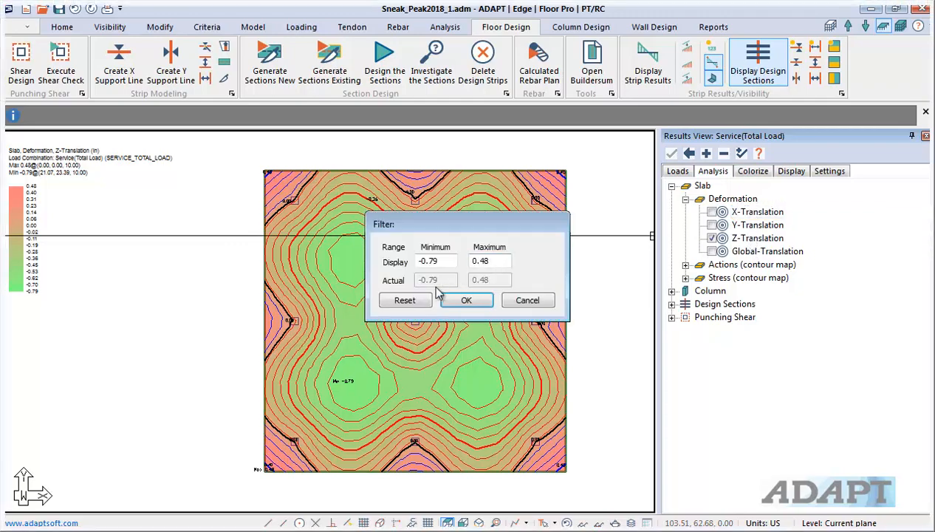
pyautogui.moveTo(447, 261); pyautogui.dragTo(379, 278)
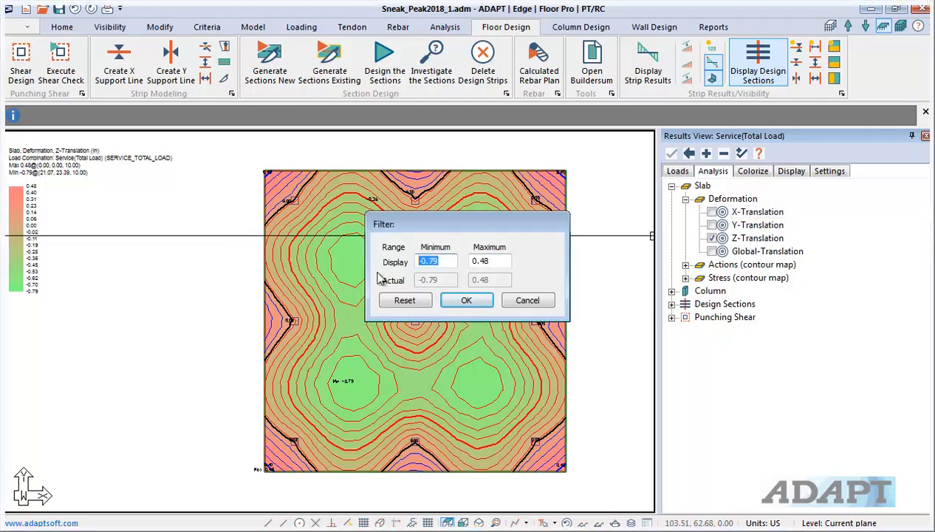
pyautogui.write('0.20')
pyautogui.click(466, 301)
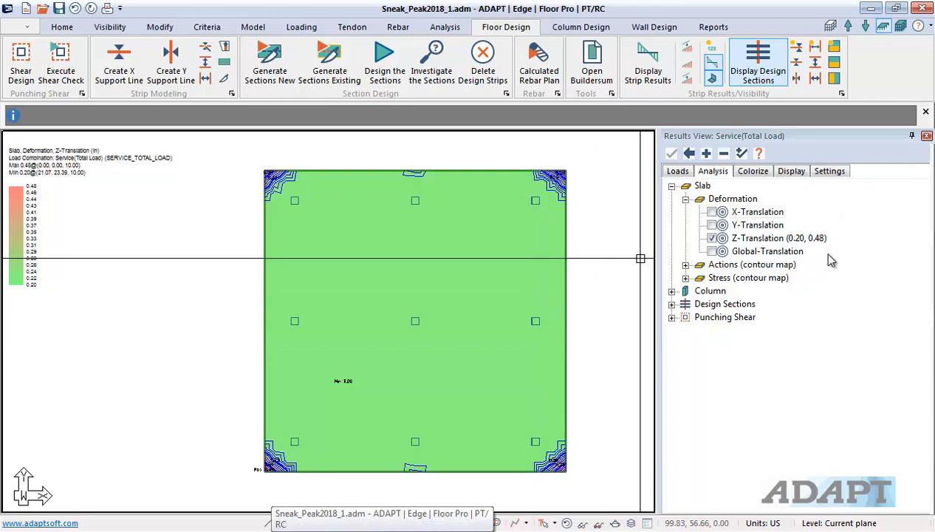
# Display the slab's Myy action contour map and filter its display range to a minimum of -15.00.
pyautogui.click(686, 264)
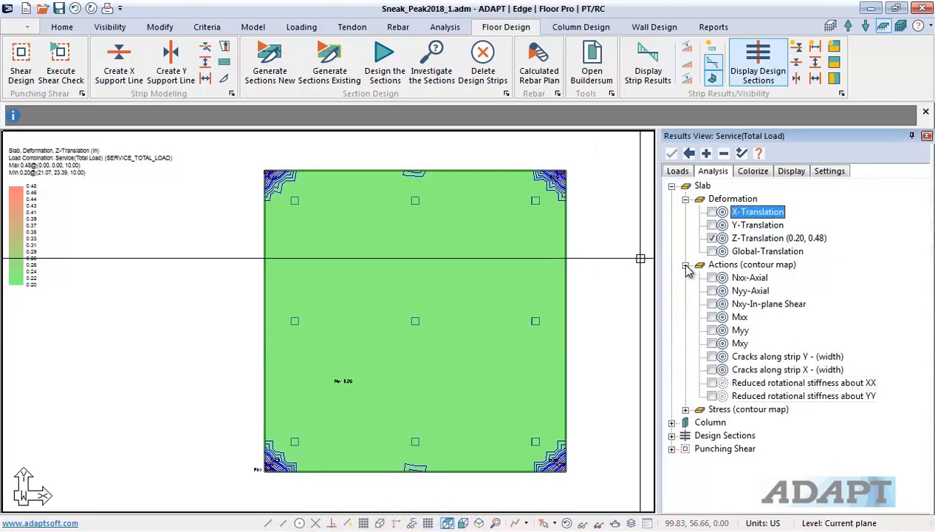
pyautogui.click(712, 331)
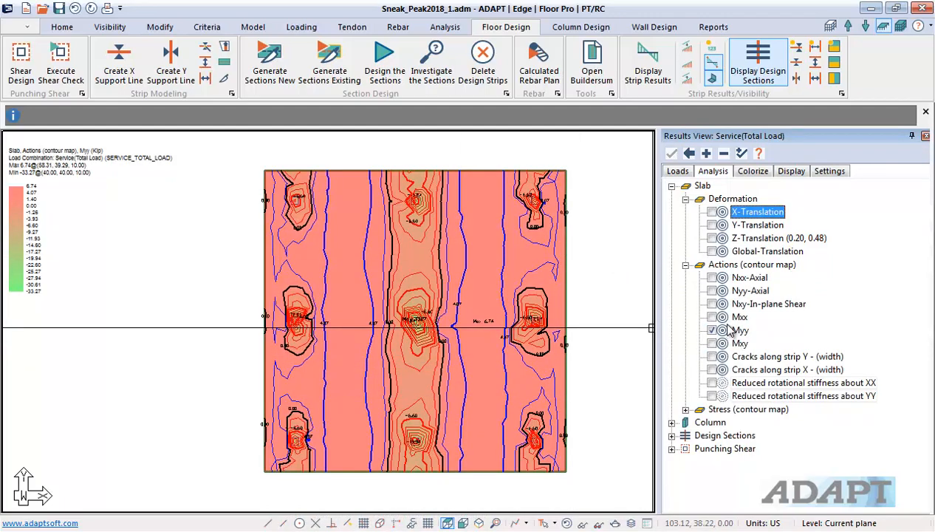
pyautogui.doubleClick(738, 331)
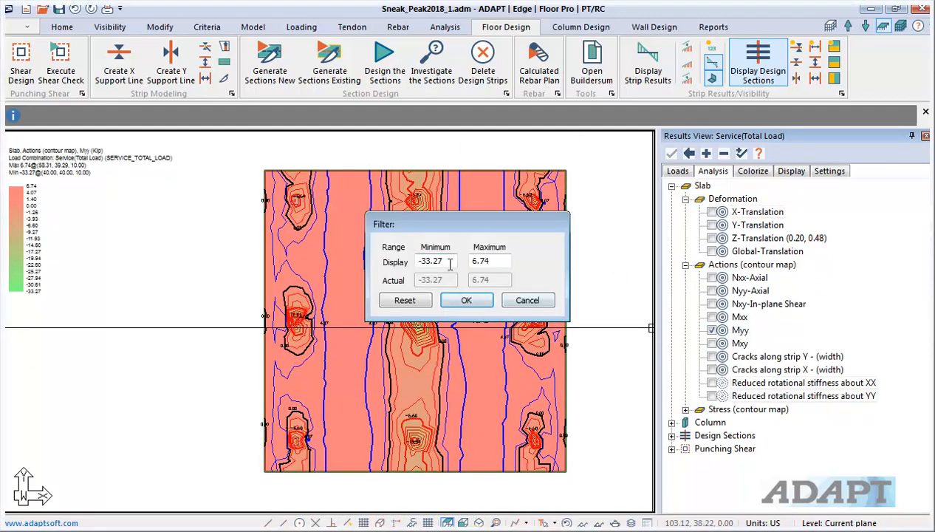
pyautogui.moveTo(450, 264); pyautogui.dragTo(405, 284)
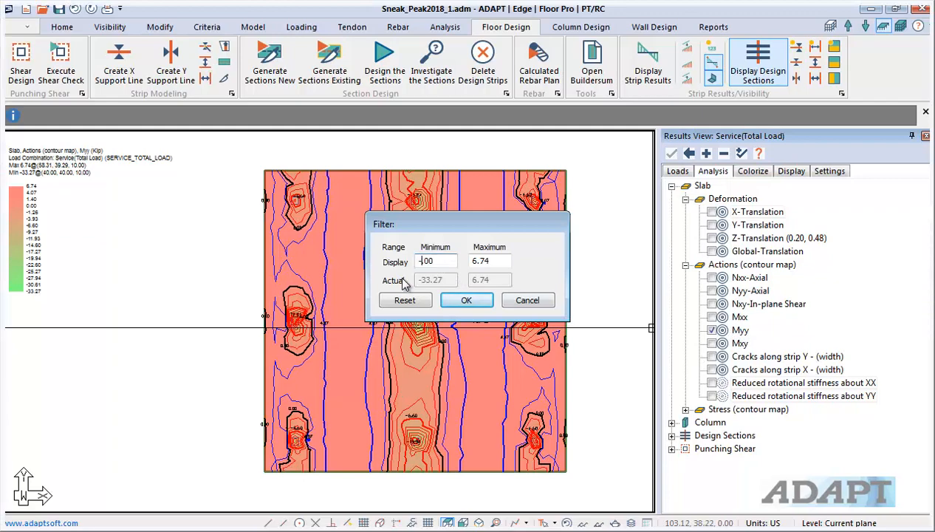
pyautogui.click(465, 301)
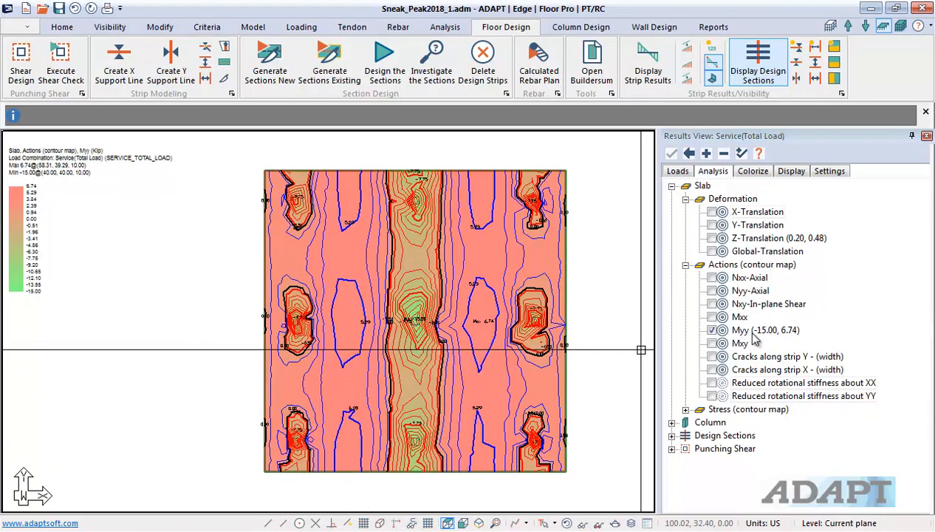
# Reset the display range filter of the slab's Myy action contour map to its actual range.
pyautogui.doubleClick(744, 331)
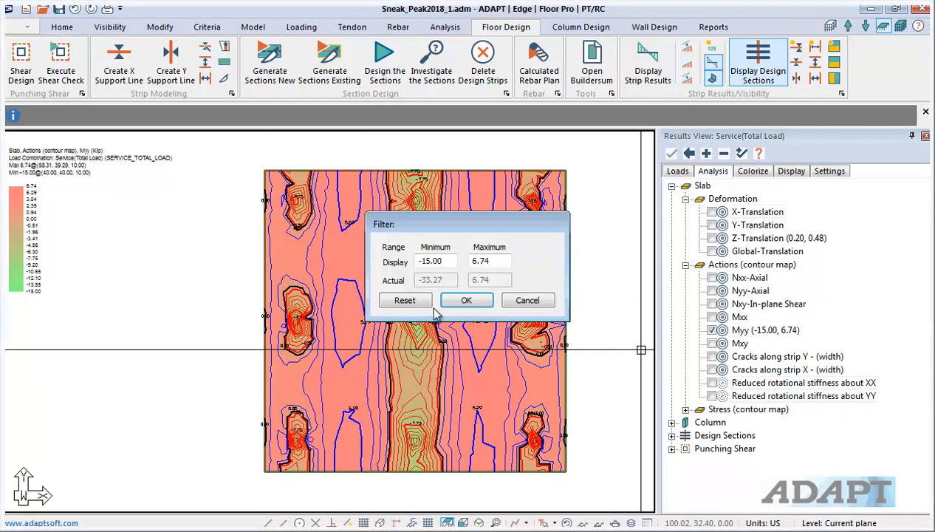
pyautogui.click(403, 298)
pyautogui.click(462, 299)
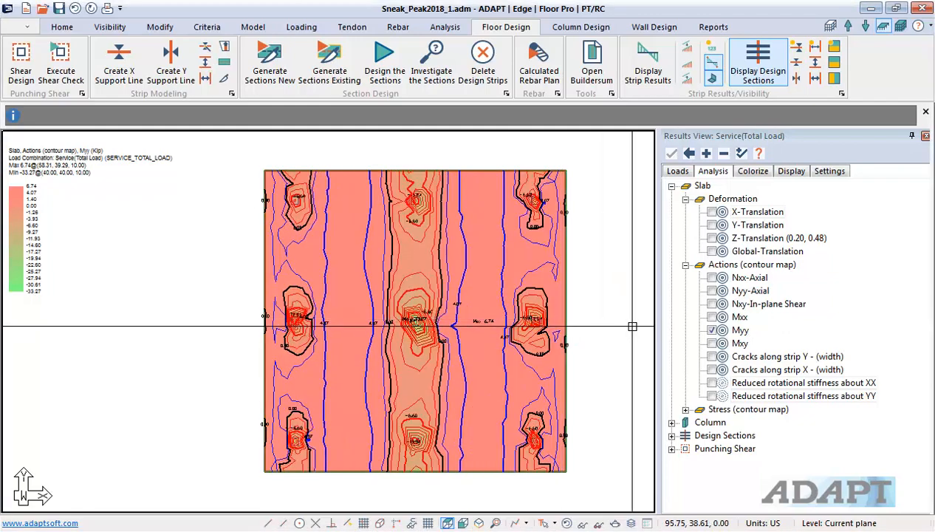
# Display the slab's Z-Translation contour, reset its display range filter, and collapse the slab results.
pyautogui.click(712, 240)
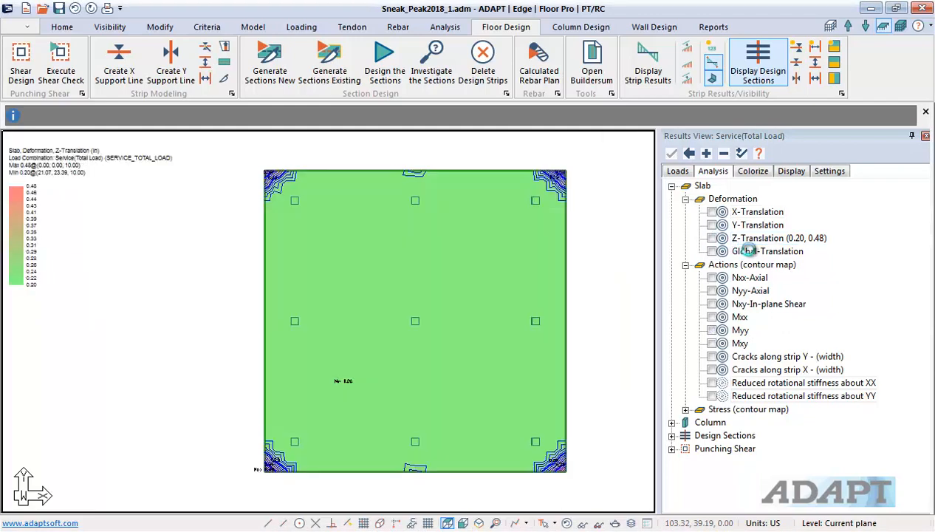
pyautogui.doubleClick(754, 239)
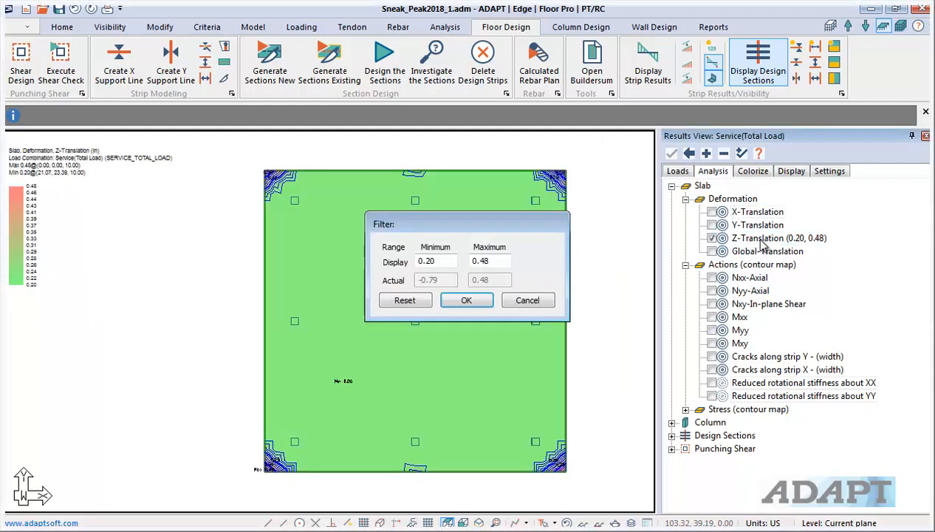
pyautogui.click(403, 301)
pyautogui.click(466, 300)
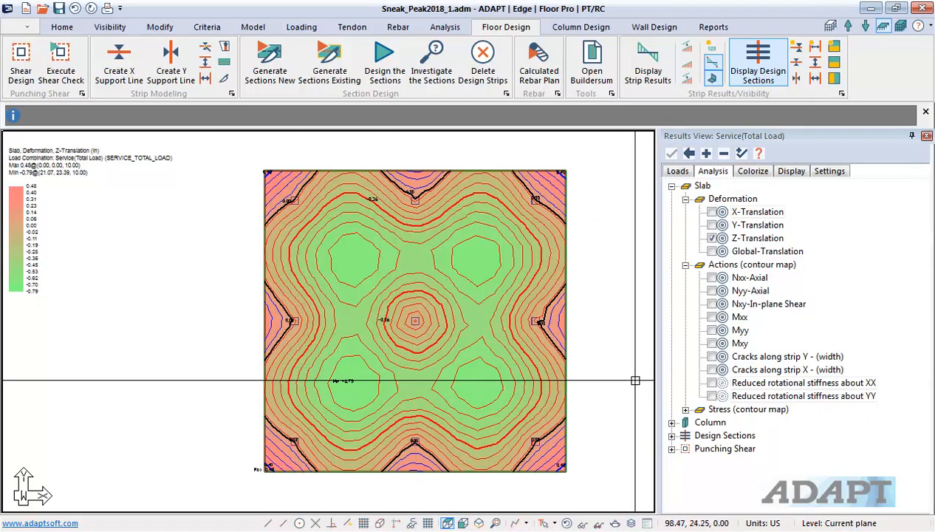
pyautogui.click(672, 187)
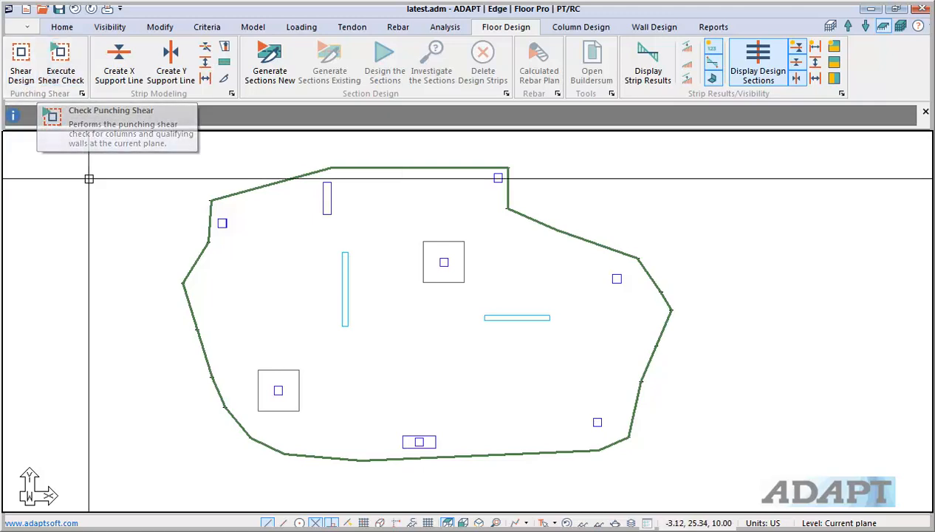
# Generate the automatic finite element mesh for the irregular slab in latest.adm.
pyautogui.click(443, 28)
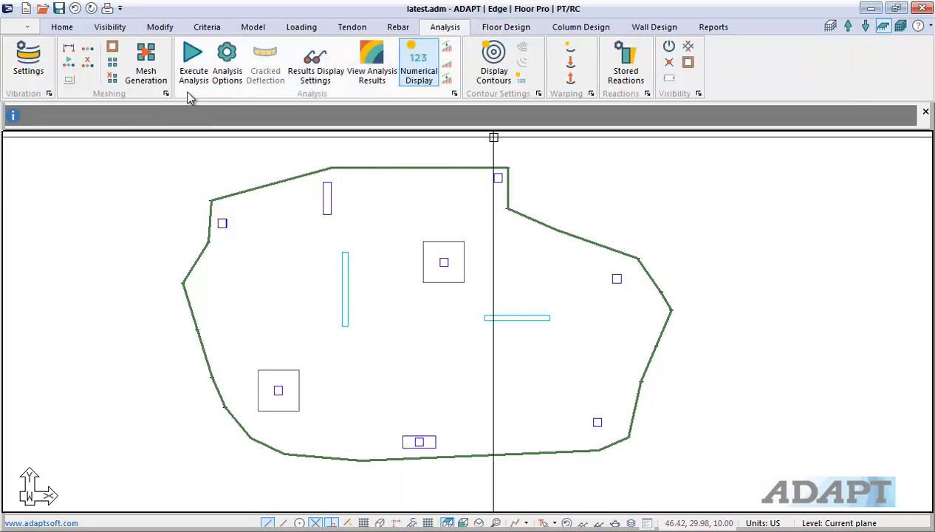
pyautogui.click(145, 74)
pyautogui.click(556, 343)
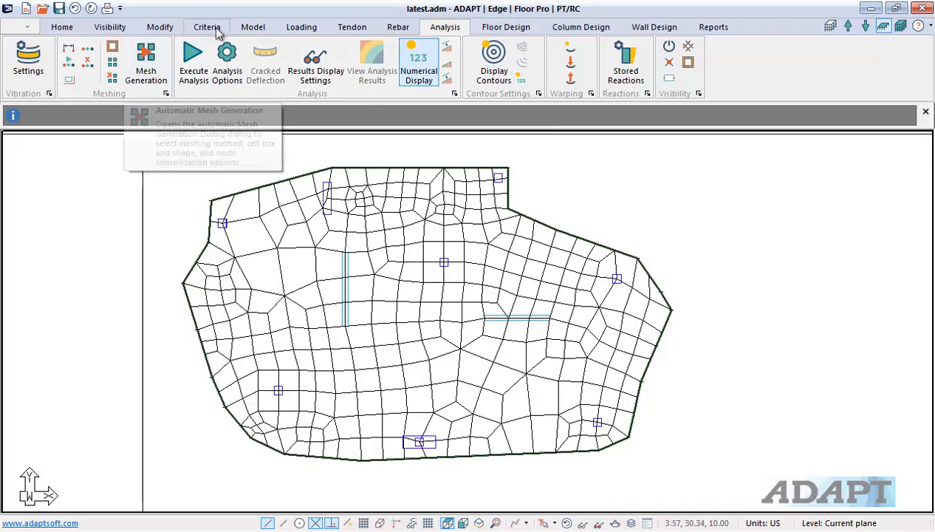
# Review the defined service, strength and initial load combinations without changing them.
pyautogui.click(301, 27)
pyautogui.click(64, 66)
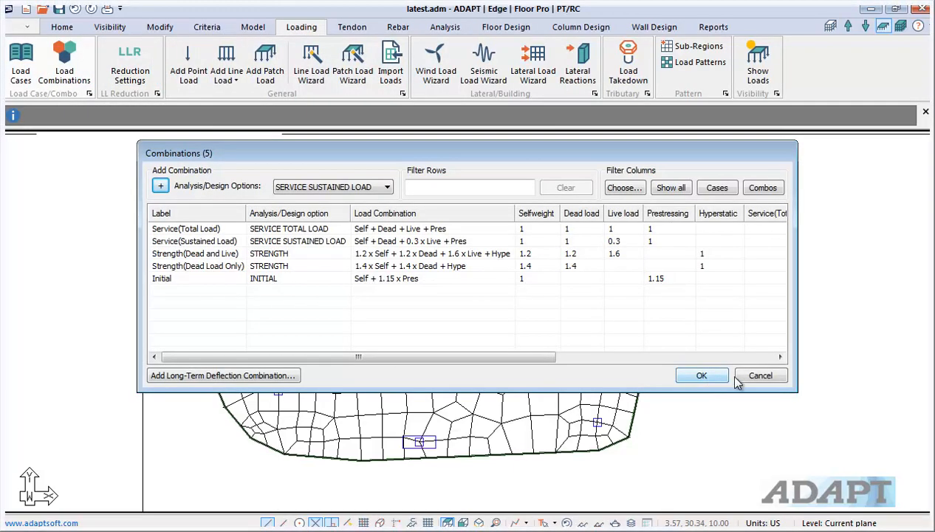
pyautogui.click(761, 375)
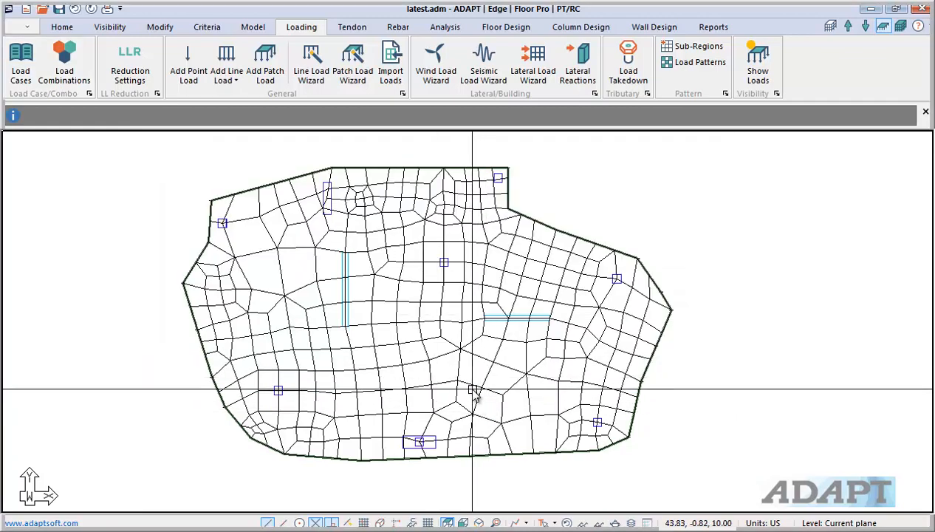
# Run the analysis for all five load combinations with uncracked stiffness and accept the solution.
pyautogui.click(445, 26)
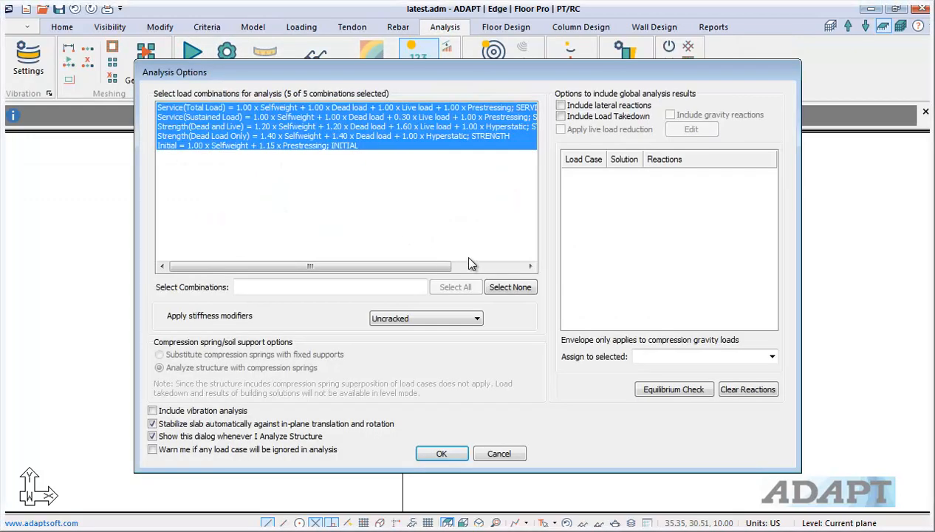
pyautogui.click(192, 54)
pyautogui.click(443, 454)
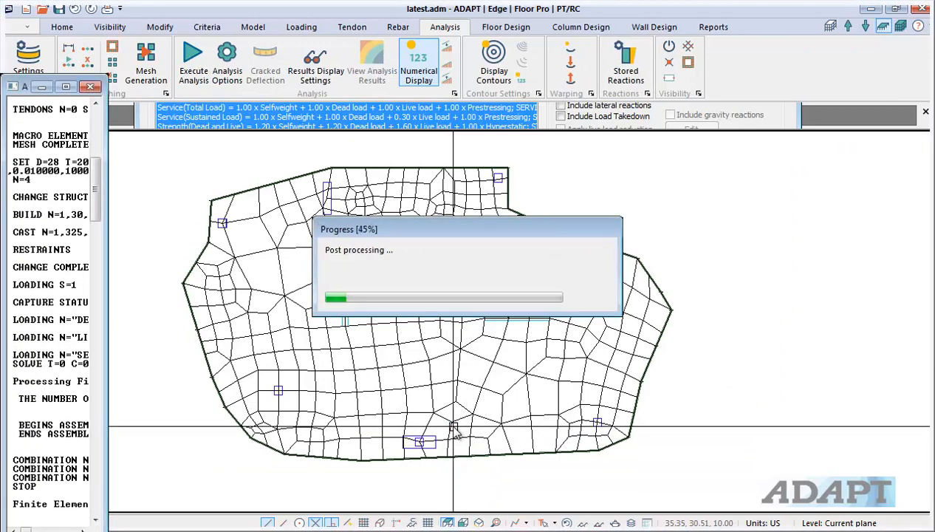
pyautogui.click(451, 307)
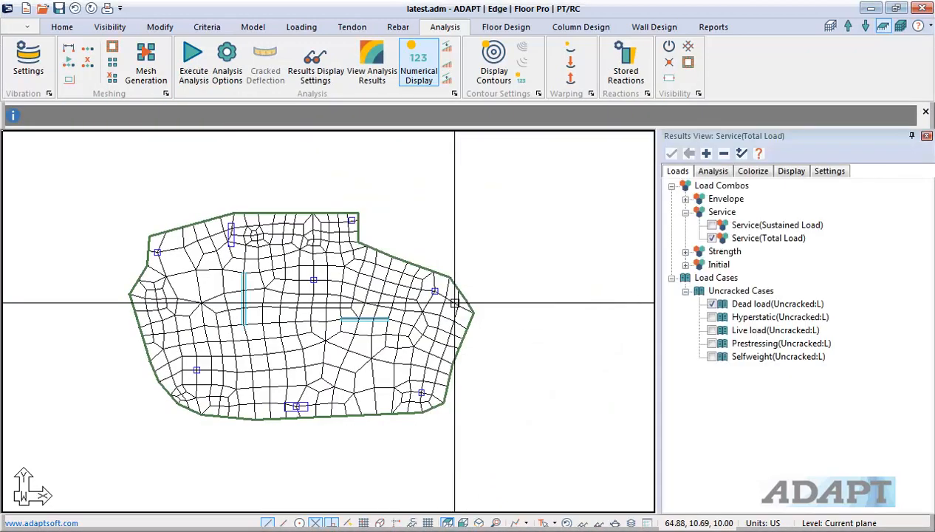
# In the two-way slab shear design options, enable extending the critical section to the slab edge and uniform spacing of studs.
pyautogui.click(506, 26)
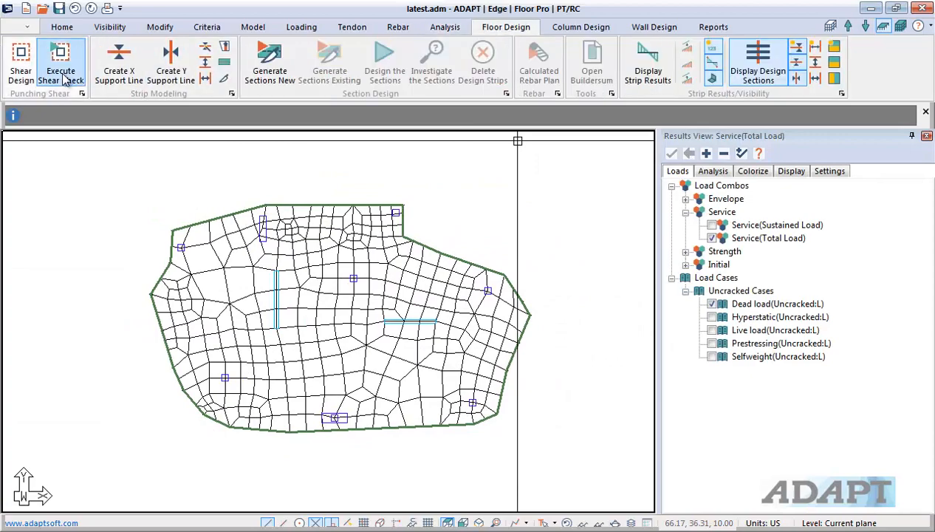
pyautogui.click(18, 68)
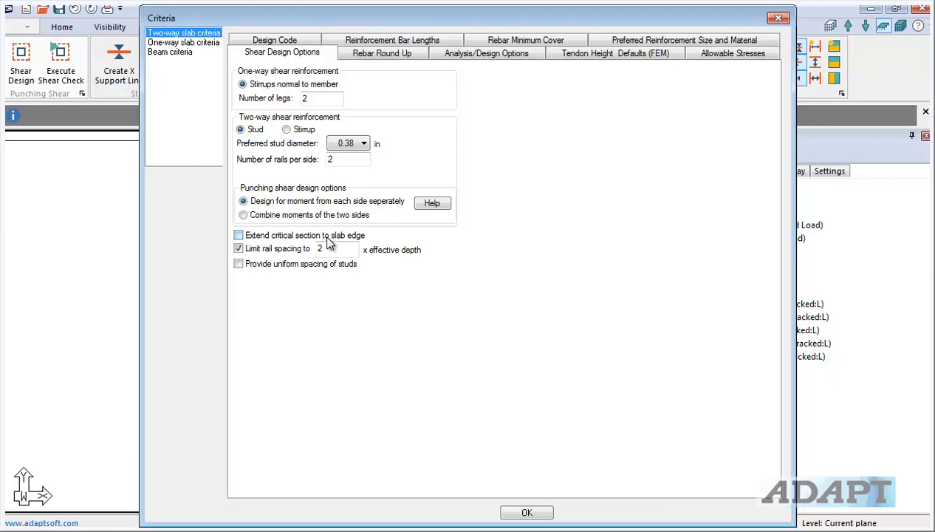
pyautogui.click(239, 235)
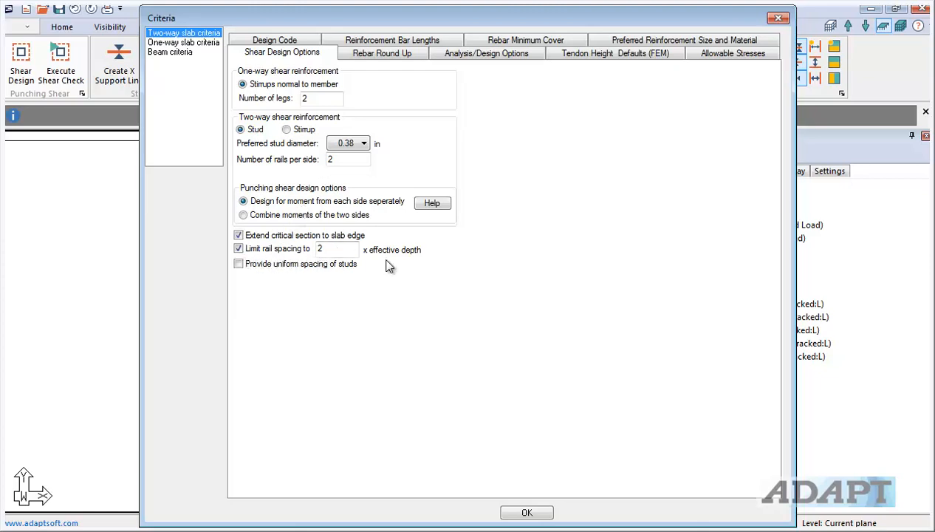
pyautogui.click(239, 264)
pyautogui.click(529, 511)
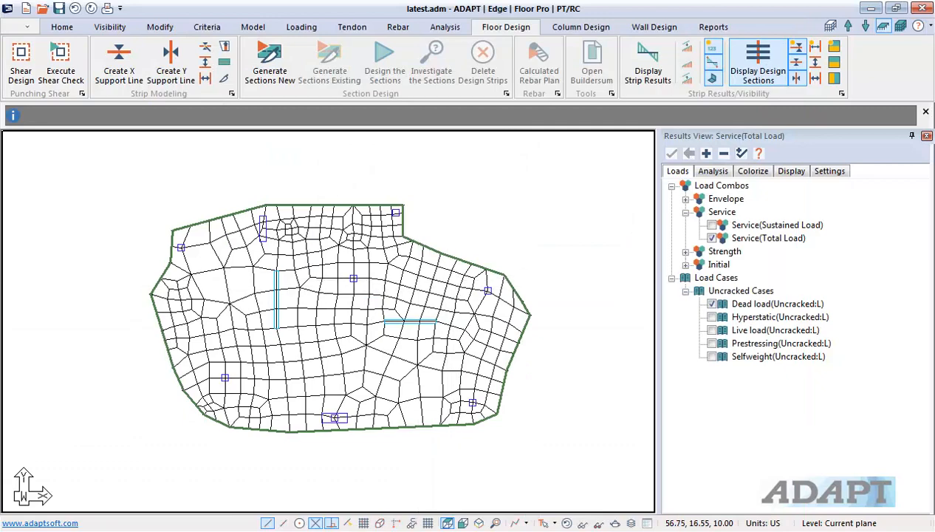
# Expand the strength and envelope combinations, select Strength(Dead and Live), and show its available analysis results.
pyautogui.click(444, 28)
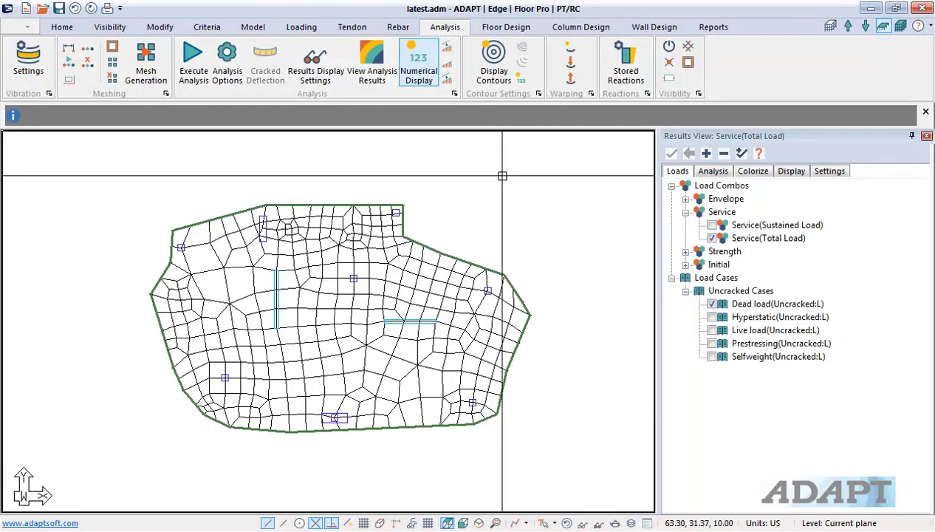
pyautogui.click(686, 177)
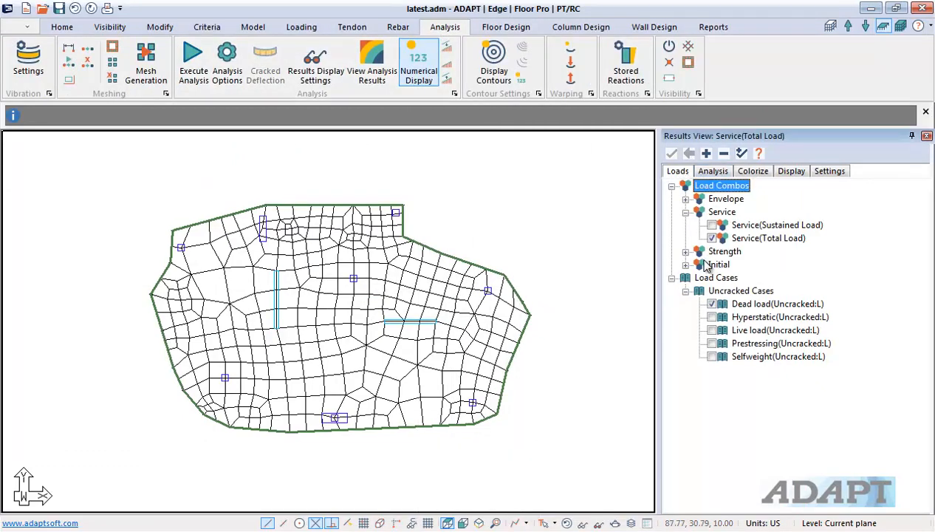
pyautogui.click(686, 252)
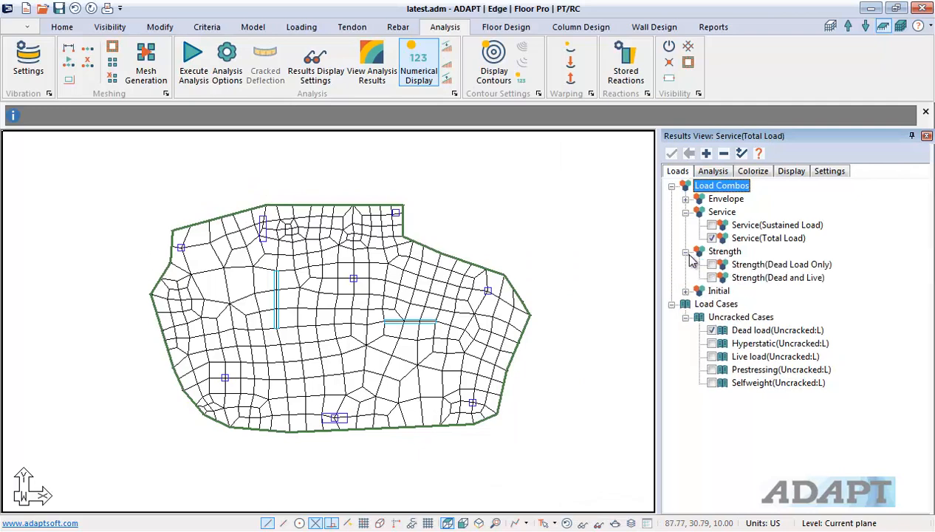
pyautogui.click(686, 199)
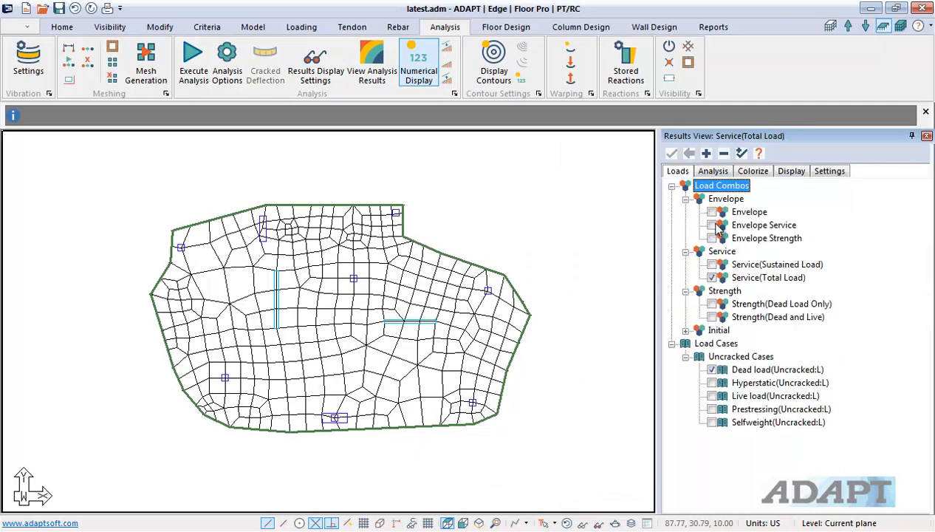
pyautogui.click(713, 317)
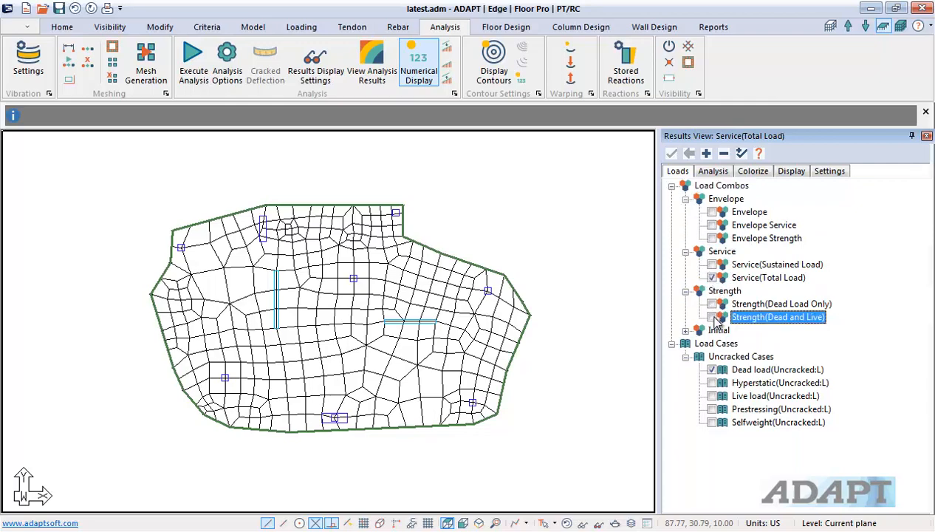
pyautogui.click(703, 175)
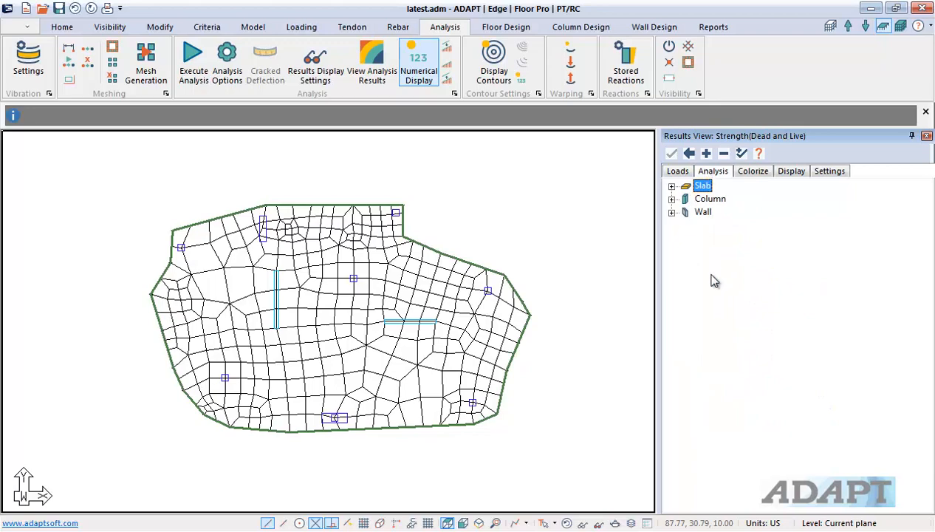
# Run the slab analysis again for all load combinations and accept the new solution.
pyautogui.click(194, 60)
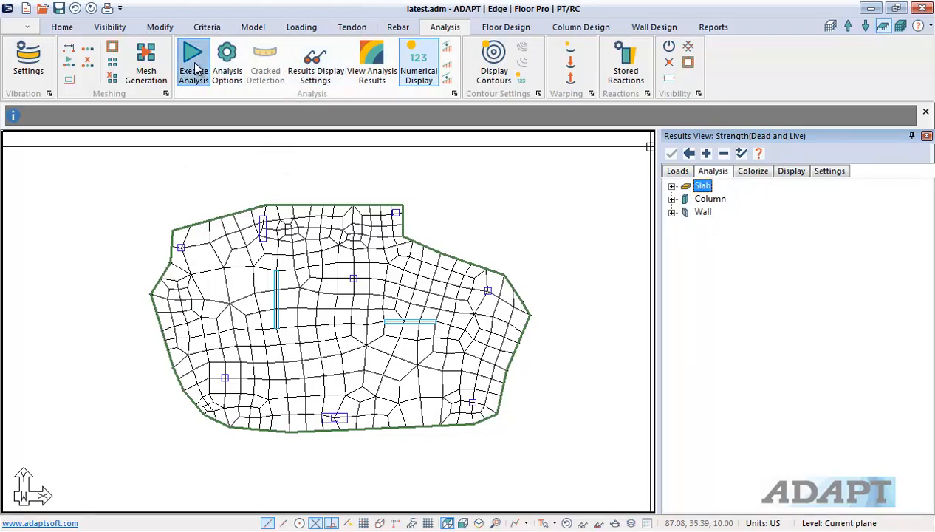
pyautogui.click(443, 453)
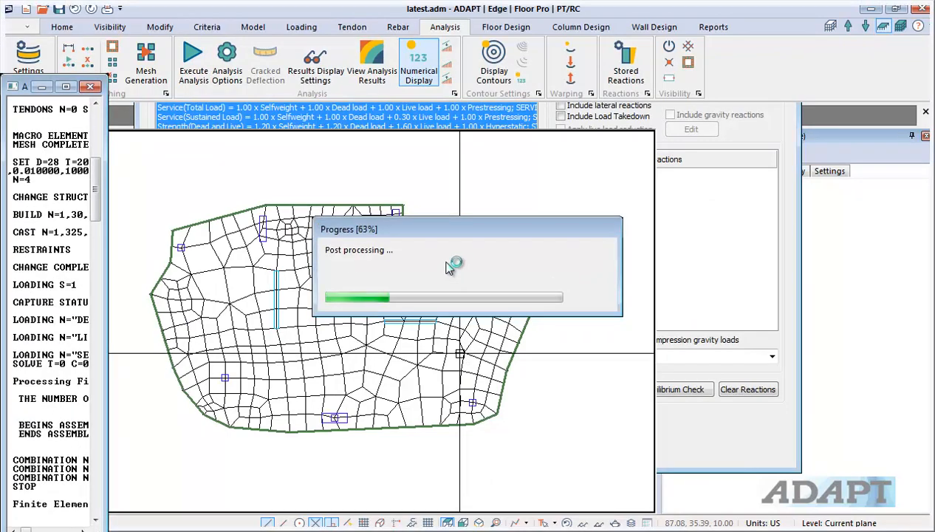
pyautogui.click(436, 311)
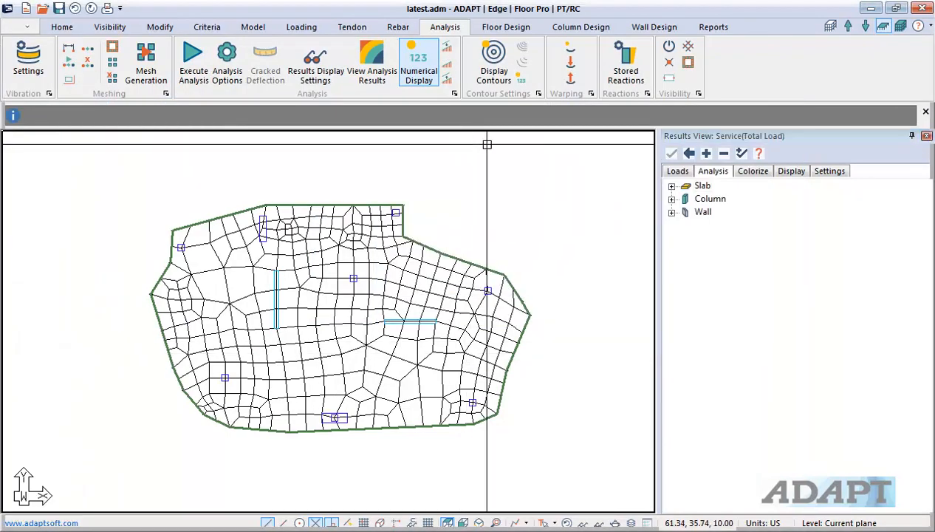
# Execute the punching shear check for the columns and walls at the current plane.
pyautogui.click(507, 28)
pyautogui.click(55, 68)
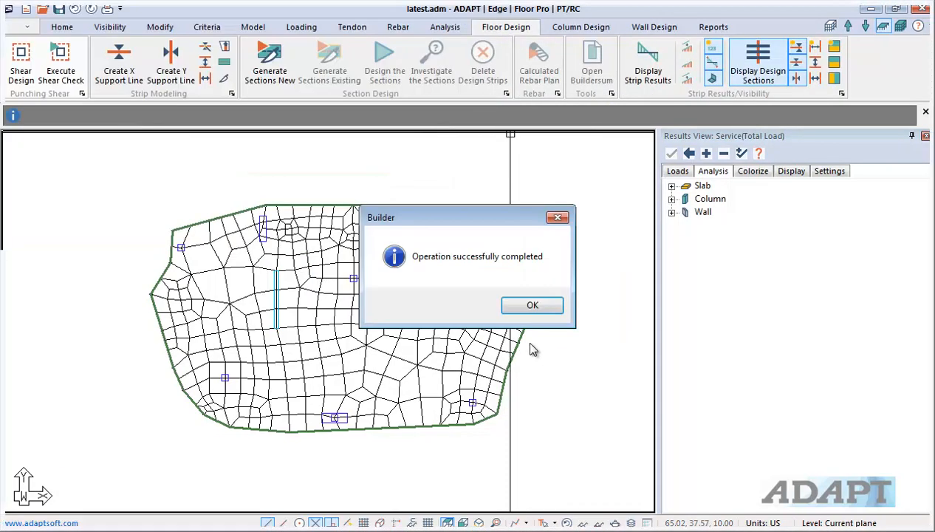
pyautogui.click(531, 306)
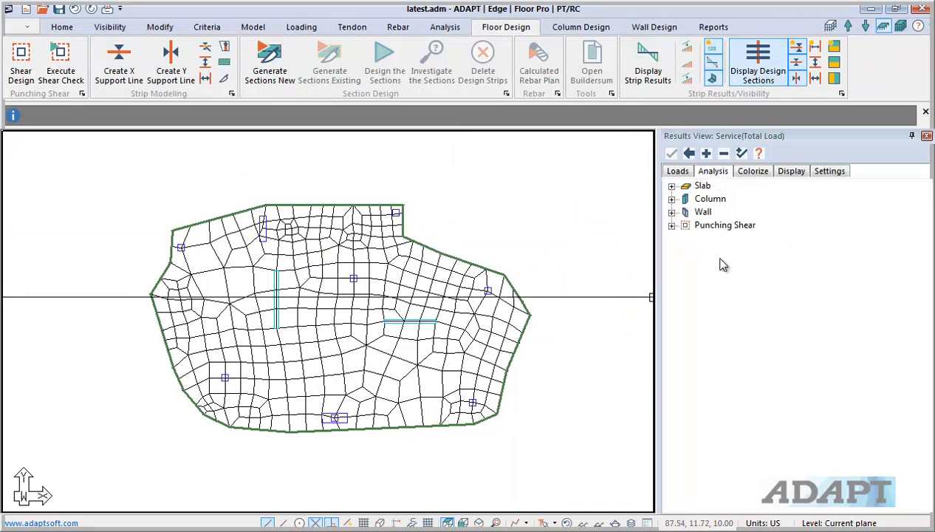
# Expand the Punching Shear results and switch the active load combination to Strength(Dead and Live).
pyautogui.click(672, 225)
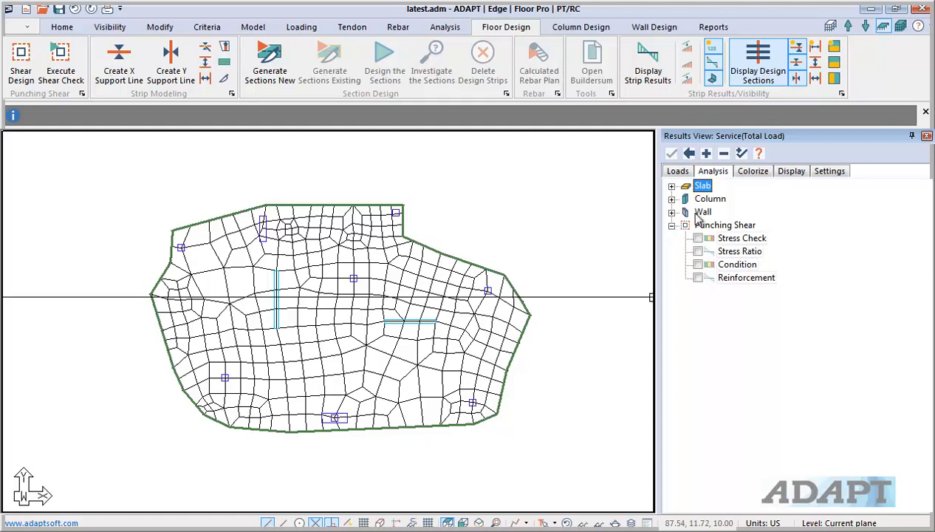
pyautogui.click(675, 171)
pyautogui.click(711, 278)
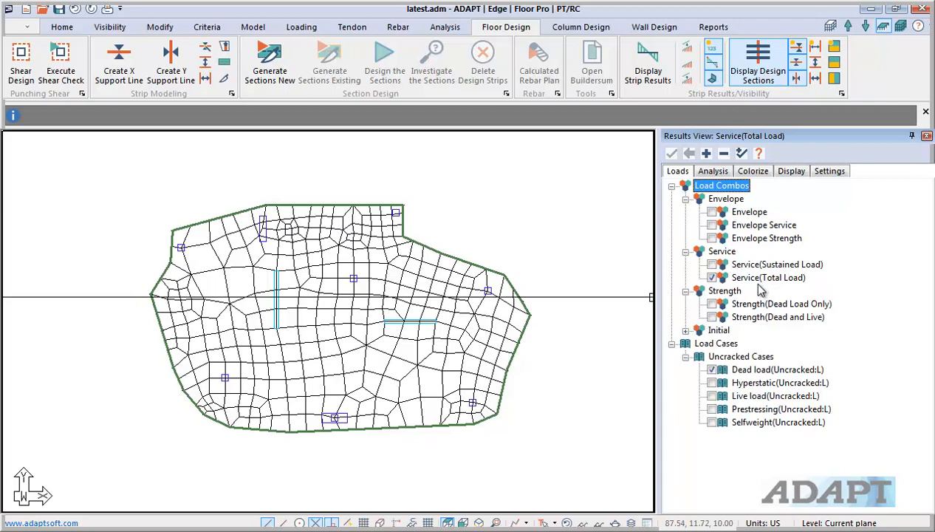
pyautogui.click(710, 318)
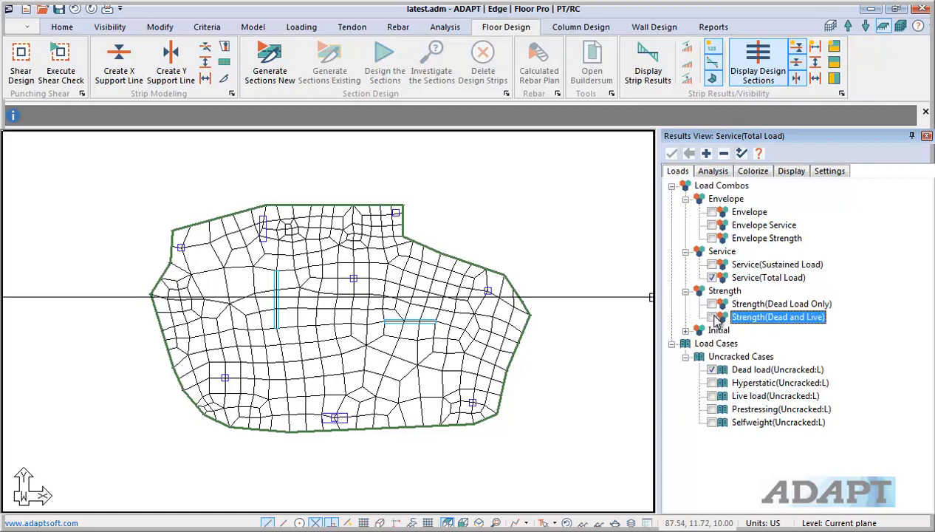
pyautogui.click(713, 173)
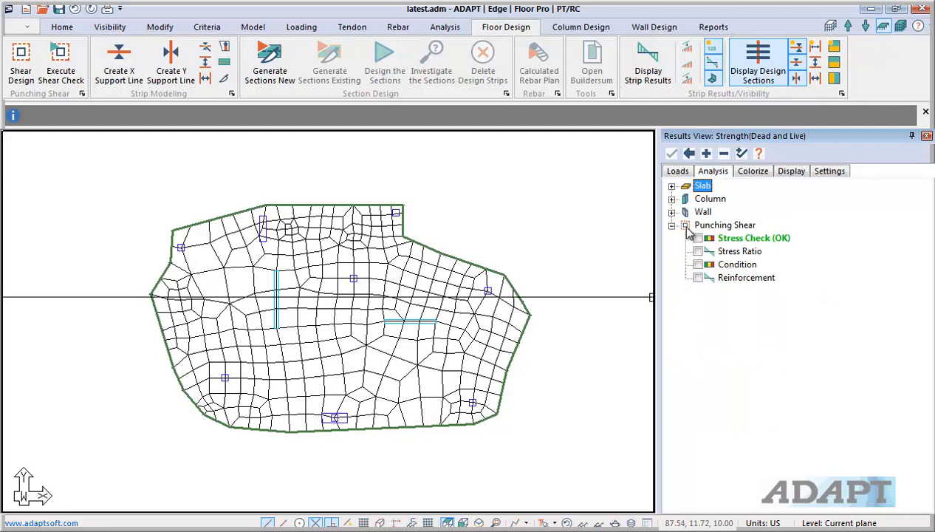
# Redraw the slab plan without the mesh and display the punching shear Stress Check results.
pyautogui.click(566, 523)
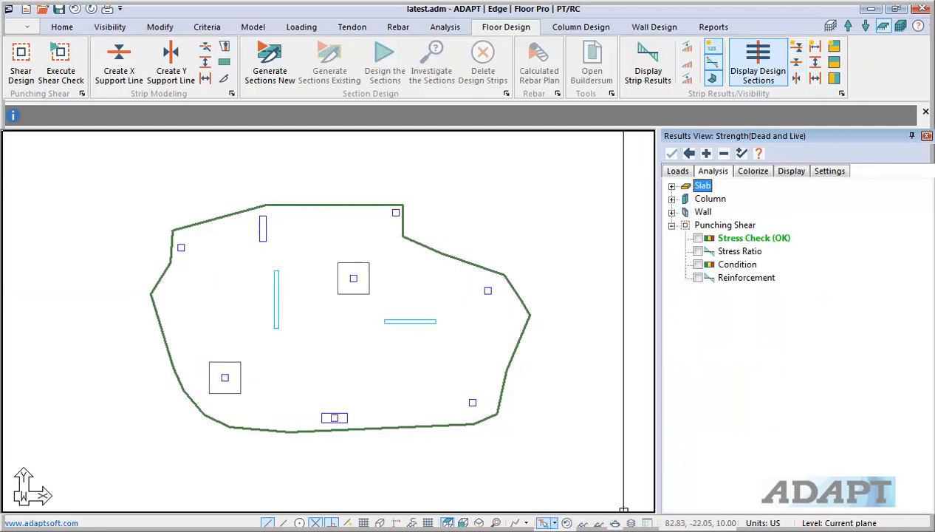
pyautogui.scroll(-1, 350, 388)
pyautogui.moveTo(349, 387); pyautogui.dragTo(404, 363, button='middle')
pyautogui.scroll(2, 455, 293)
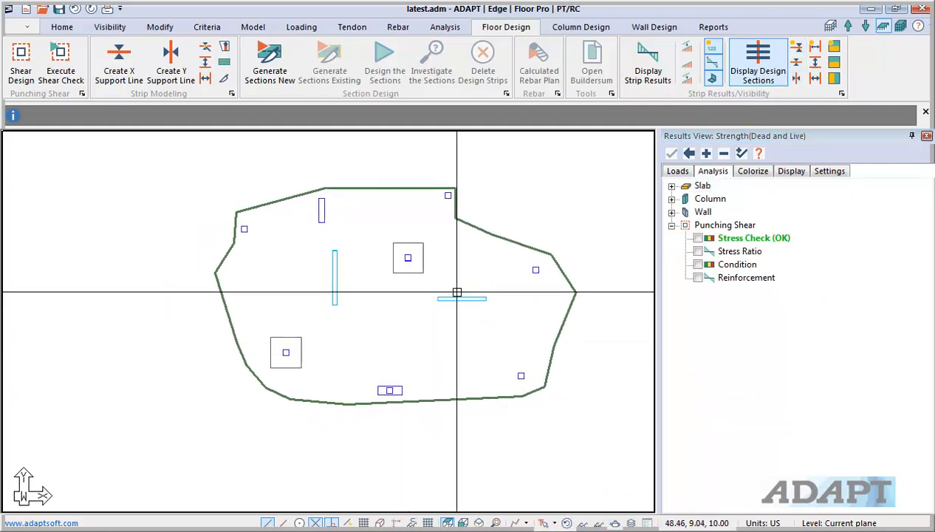
pyautogui.click(698, 239)
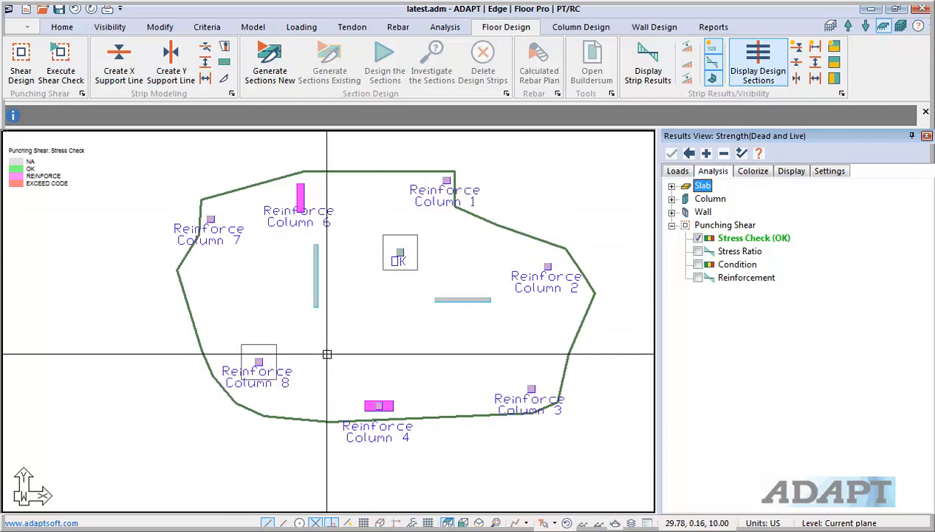
# Inspect the punching shear Stress Check results in plan and isometric view, selecting the lower column at Column 1.
pyautogui.scroll(3, 412, 319)
pyautogui.scroll(1, 424, 194)
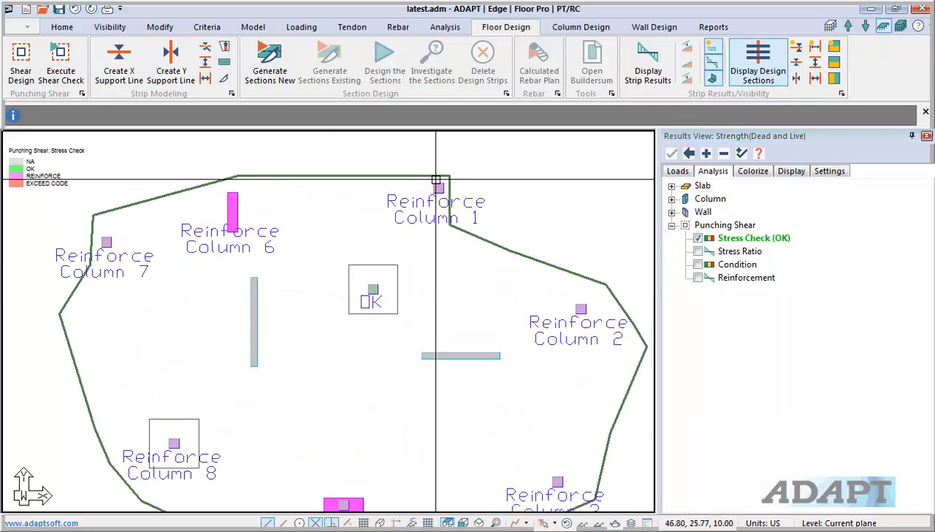
pyautogui.moveTo(274, 251); pyautogui.dragTo(400, 241, button='middle')
pyautogui.scroll(-1, 362, 206)
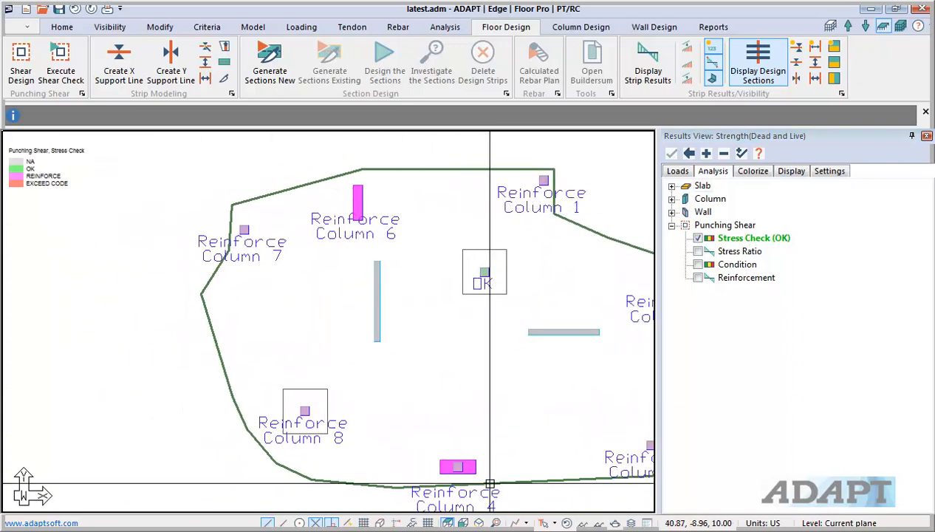
pyautogui.click(479, 523)
pyautogui.scroll(2, 293, 363)
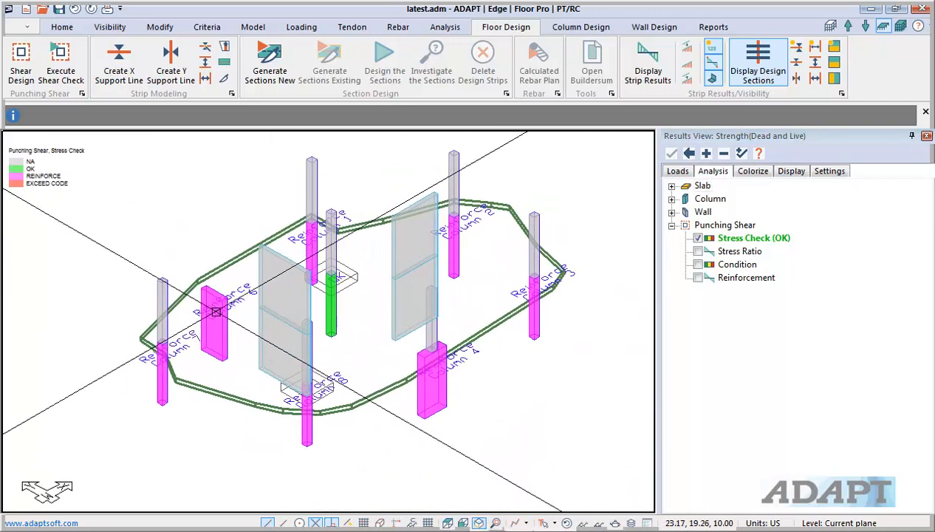
pyautogui.scroll(1, 216, 333)
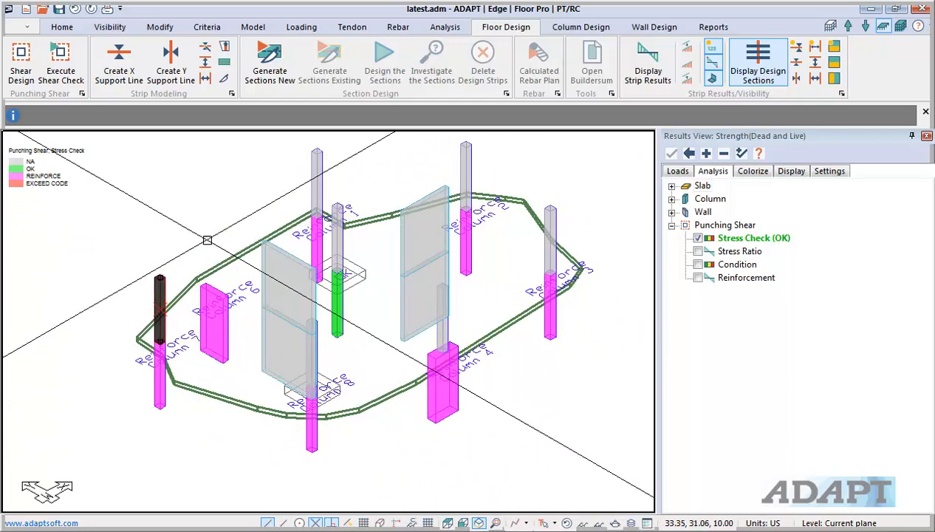
pyautogui.click(318, 251)
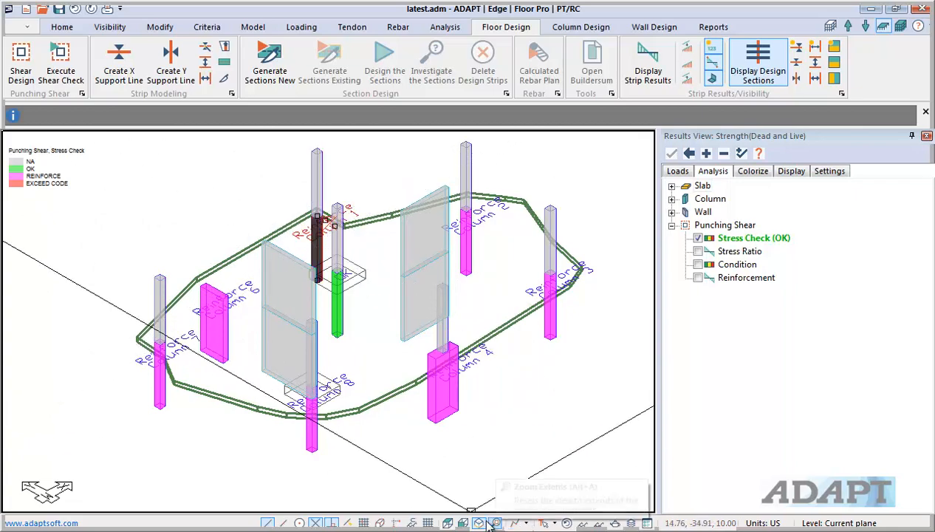
# Return to the plan view with nothing selected and display the punching shear Stress Ratio results instead of Stress Check.
pyautogui.click(449, 523)
pyautogui.press('Escape')
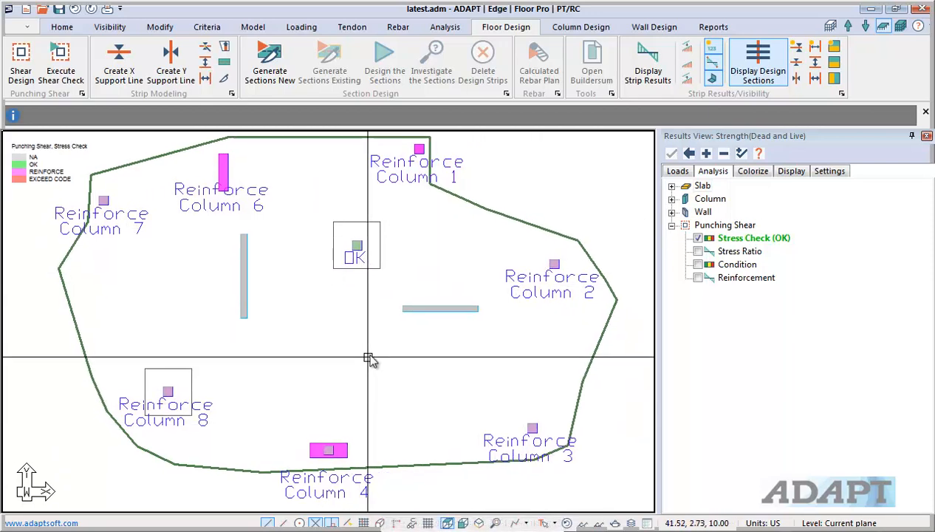
pyautogui.scroll(-2, 410, 365)
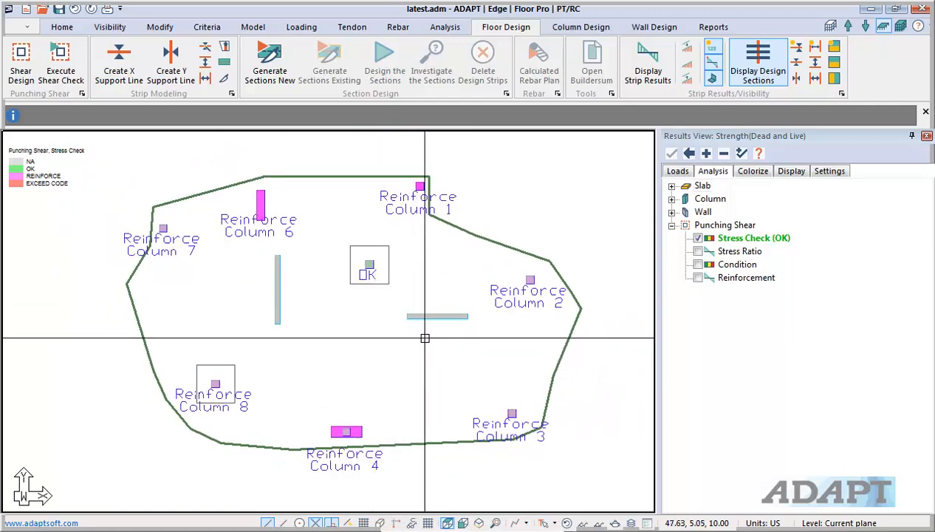
pyautogui.click(698, 238)
pyautogui.click(699, 252)
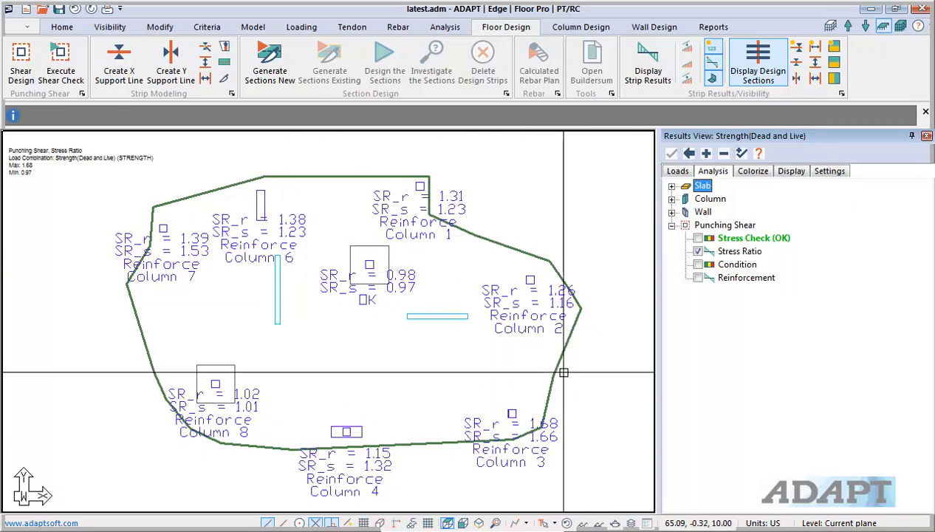
# Replace the Stress Ratio display with the punching shear Condition results and examine the critical sections around the columns and drop caps.
pyautogui.click(698, 252)
pyautogui.click(698, 265)
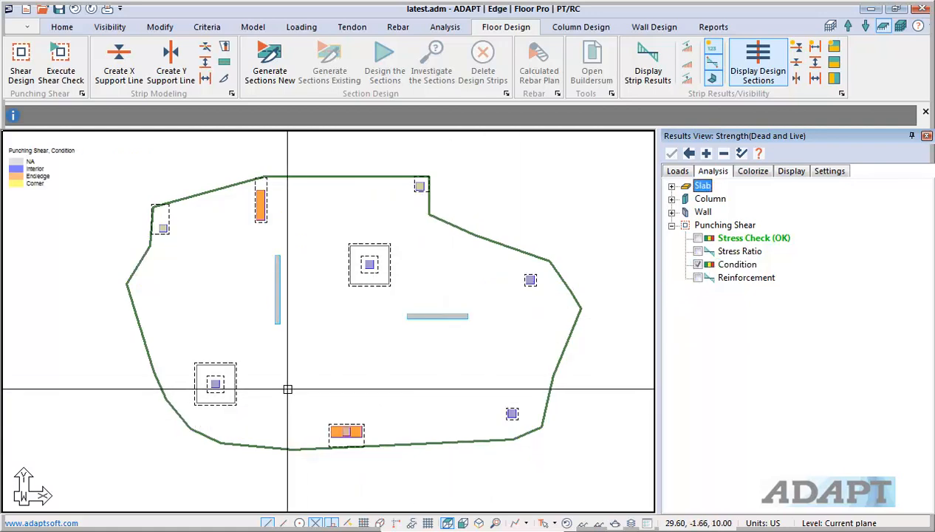
pyautogui.scroll(5, 367, 293)
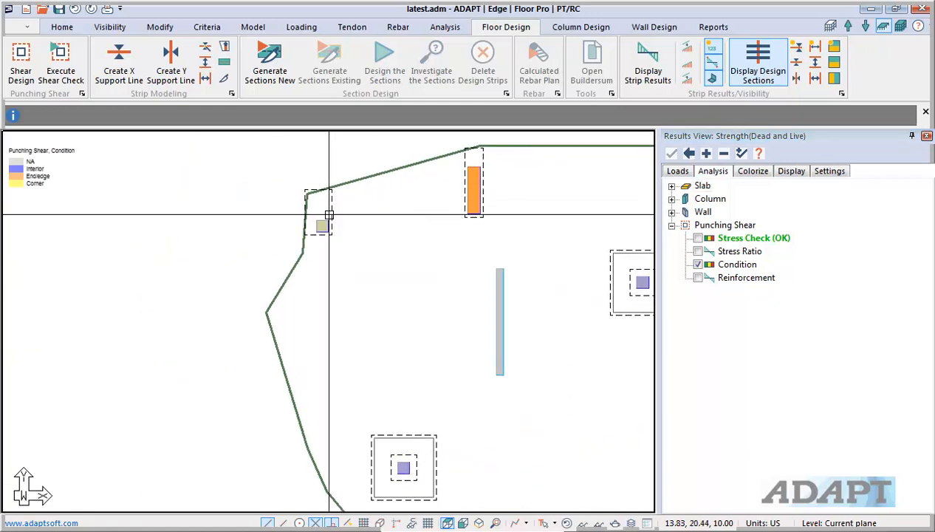
pyautogui.moveTo(401, 234); pyautogui.dragTo(326, 279, button='middle')
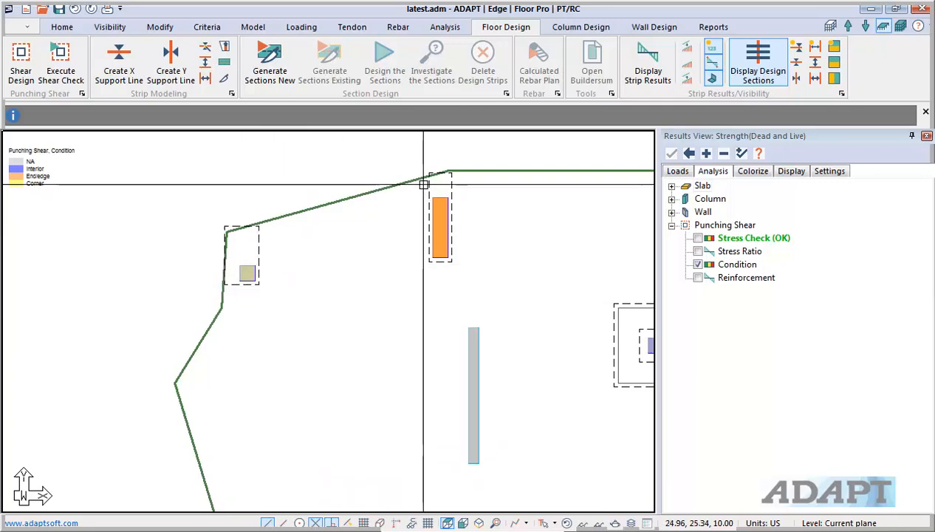
pyautogui.moveTo(522, 342); pyautogui.dragTo(331, 278, button='middle')
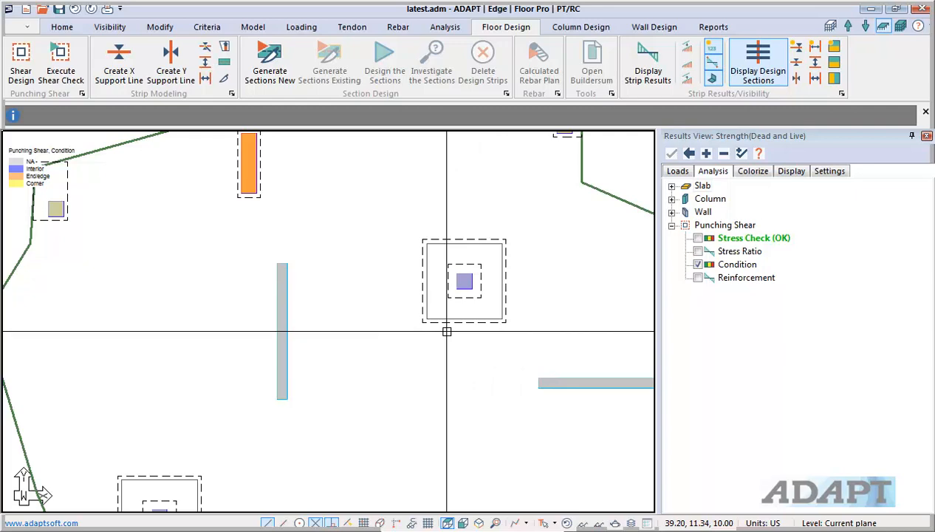
pyautogui.scroll(1, 397, 338)
pyautogui.scroll(-3, 394, 329)
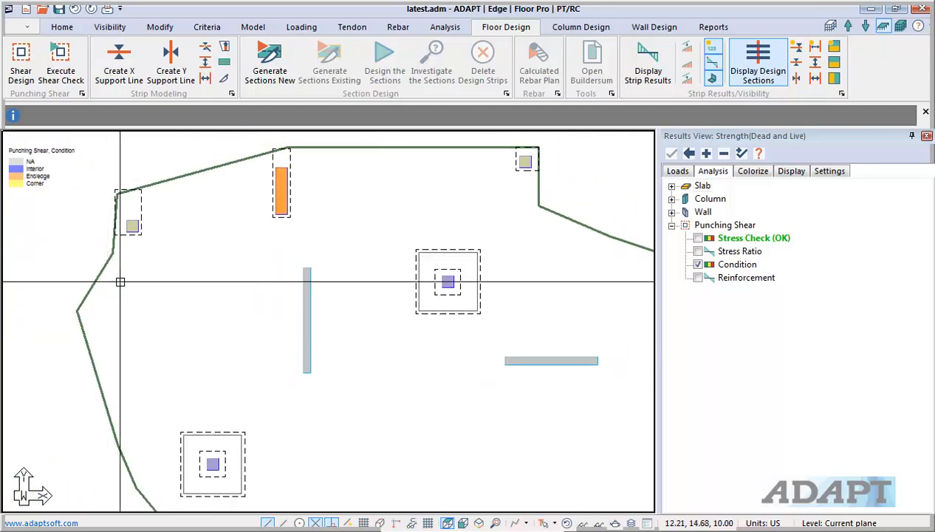
pyautogui.scroll(-4, 225, 288)
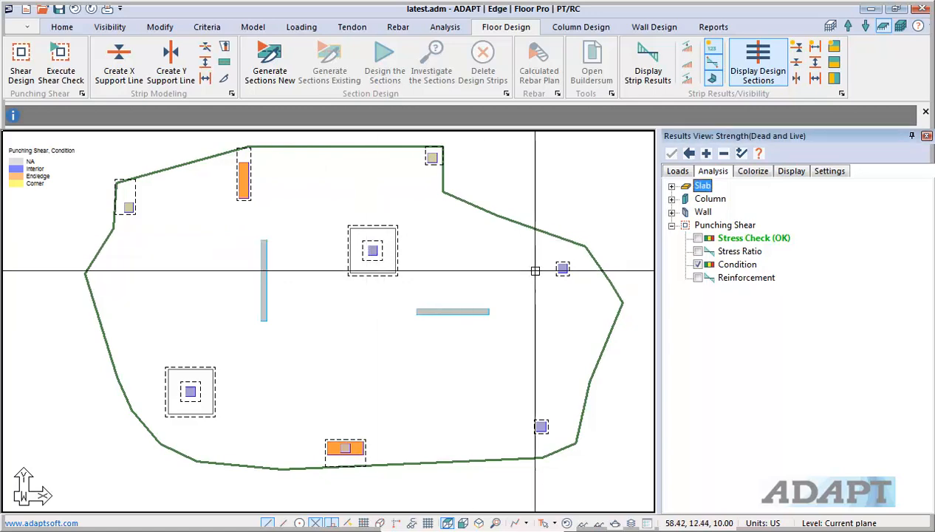
# Display the punching shear Reinforcement results instead of Condition and examine the stud rail layout at the columns along the upper slab edge.
pyautogui.click(698, 279)
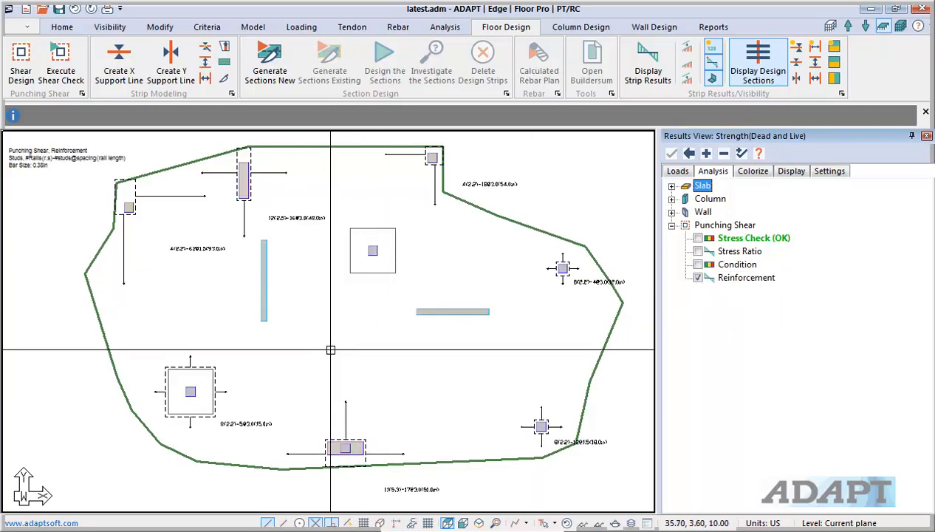
pyautogui.scroll(2, 295, 256)
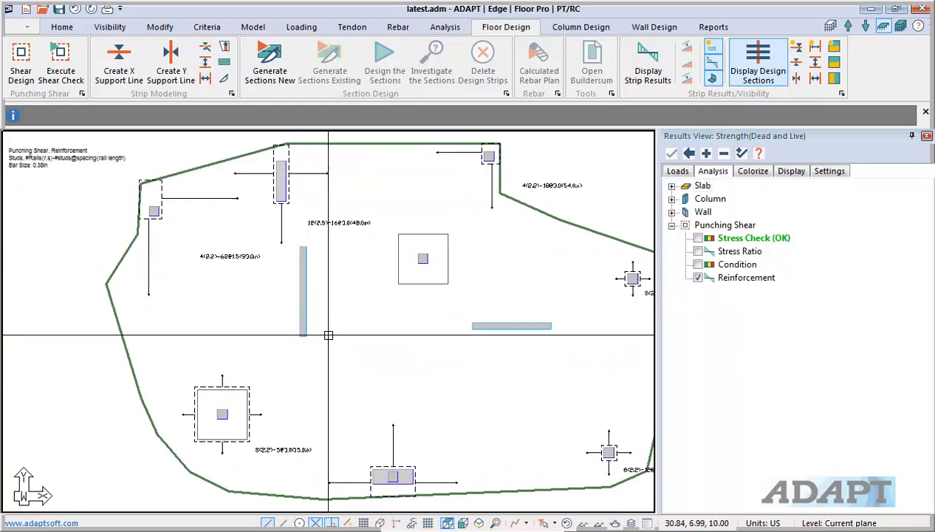
pyautogui.moveTo(342, 311); pyautogui.dragTo(330, 341, button='middle')
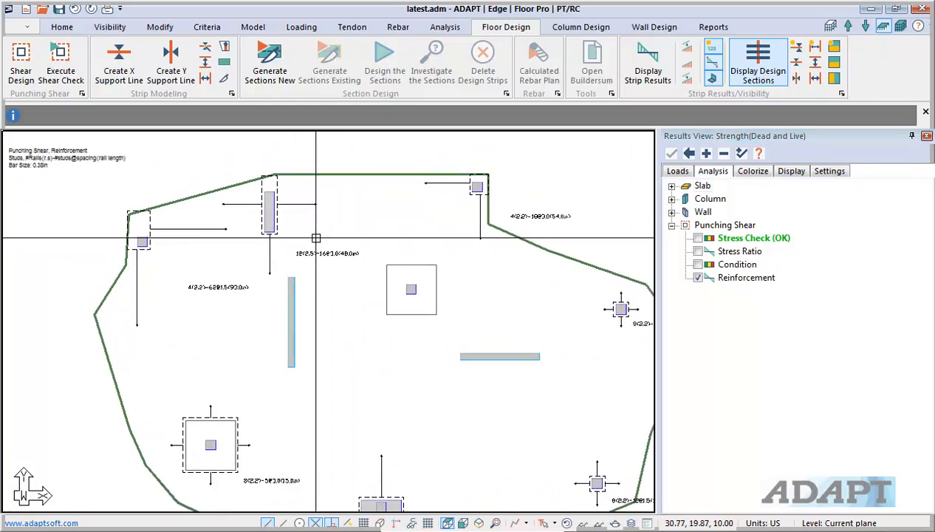
pyautogui.scroll(4, 261, 225)
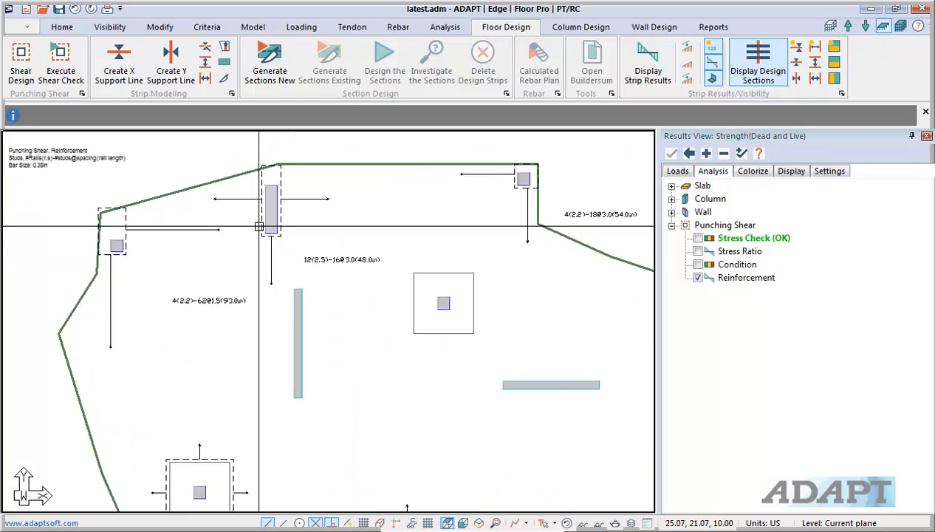
pyautogui.scroll(1, 246, 235)
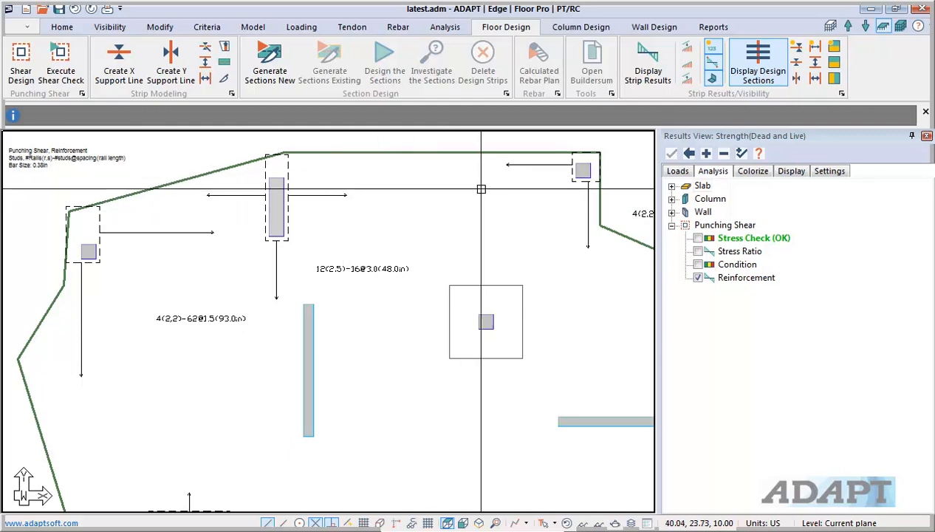
# Examine the stud rail callouts for rail count, stud count, spacing and rail length beside Column 6 and Column 7.
pyautogui.moveTo(340, 201); pyautogui.dragTo(270, 219, button='middle')
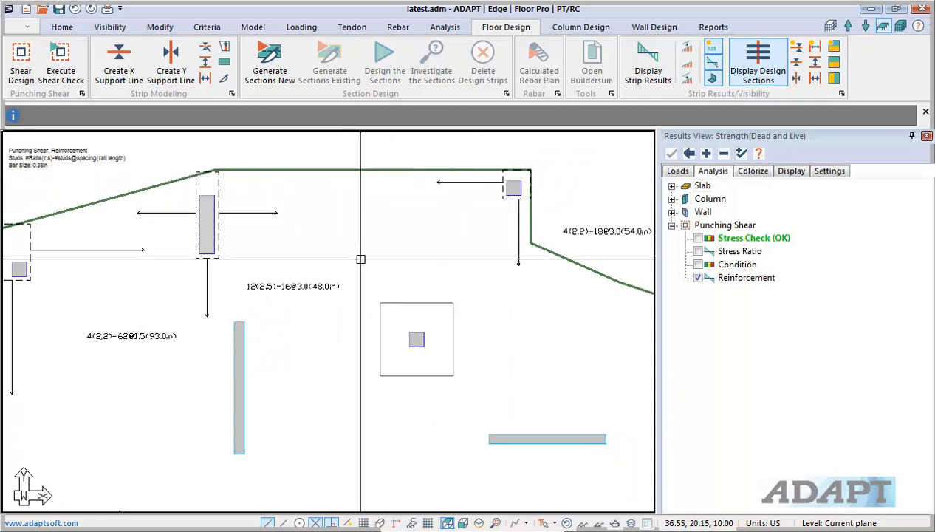
pyautogui.moveTo(361, 259); pyautogui.dragTo(449, 232, button='middle')
pyautogui.scroll(3, 236, 249)
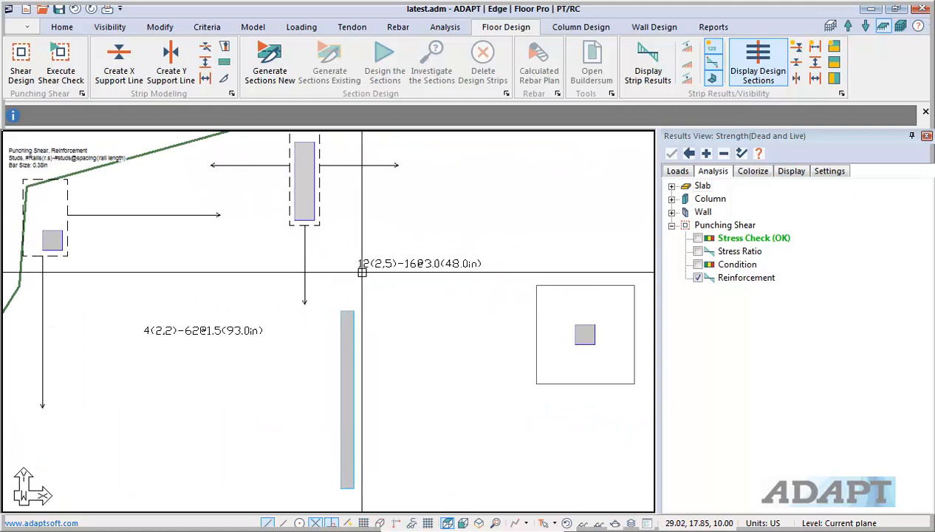
pyautogui.scroll(1, 361, 277)
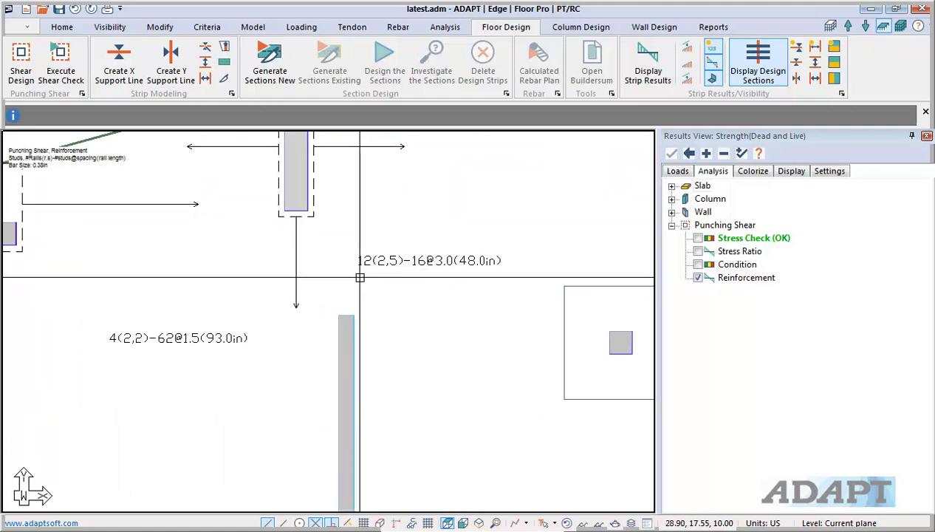
pyautogui.scroll(-1, 369, 288)
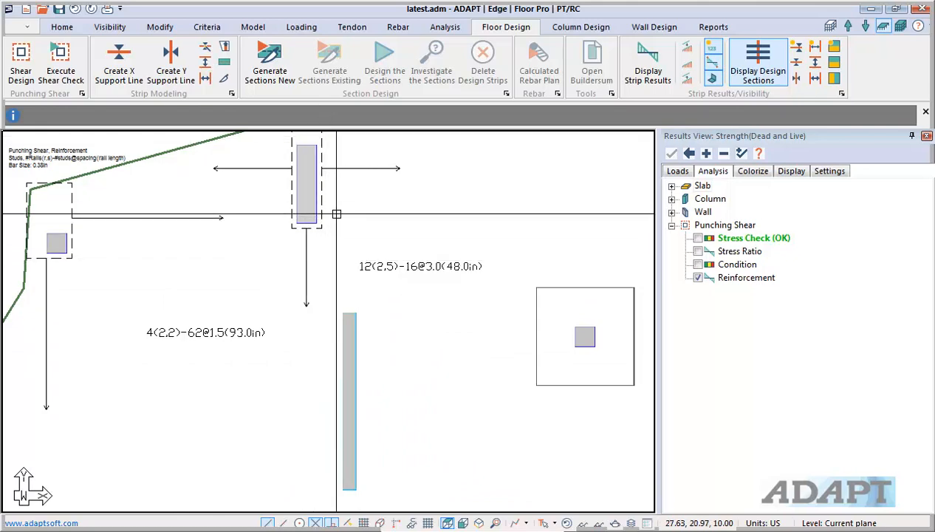
pyautogui.scroll(1, 431, 282)
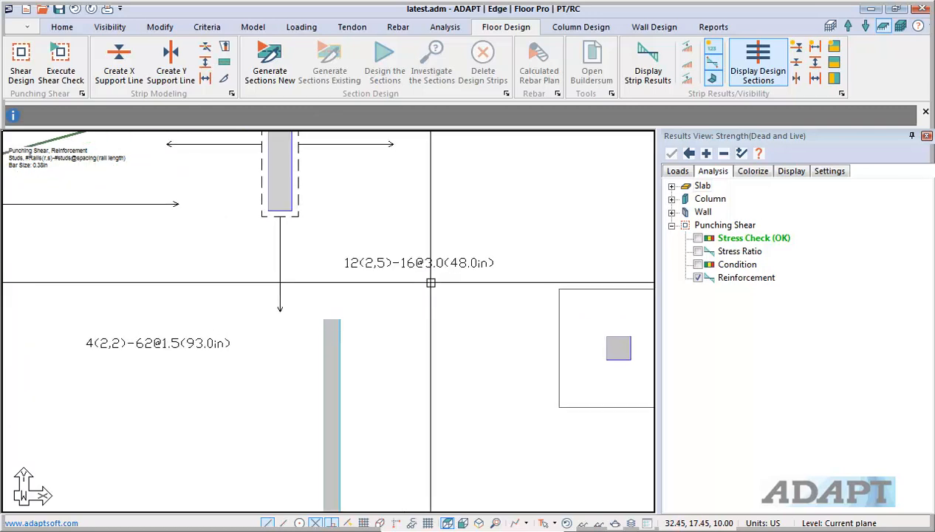
pyautogui.scroll(-1, 406, 304)
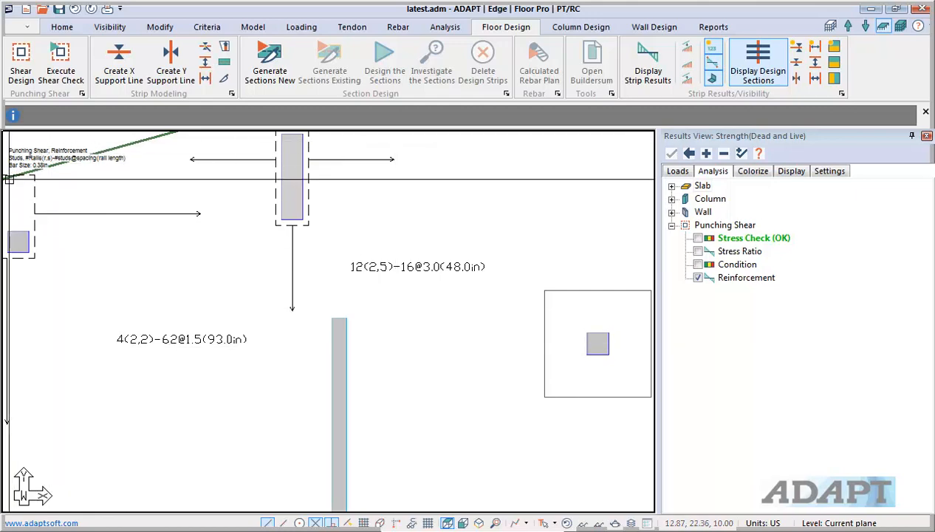
pyautogui.scroll(2, 36, 177)
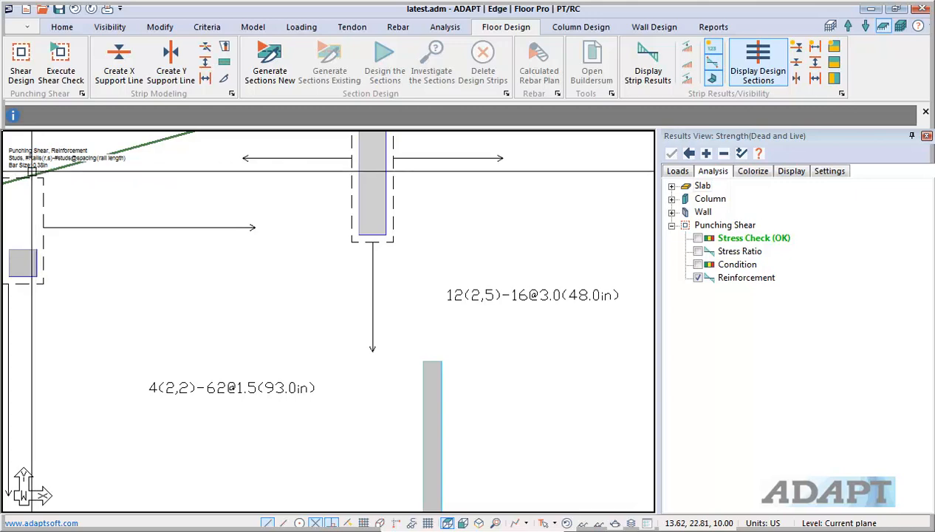
pyautogui.scroll(-3, 206, 267)
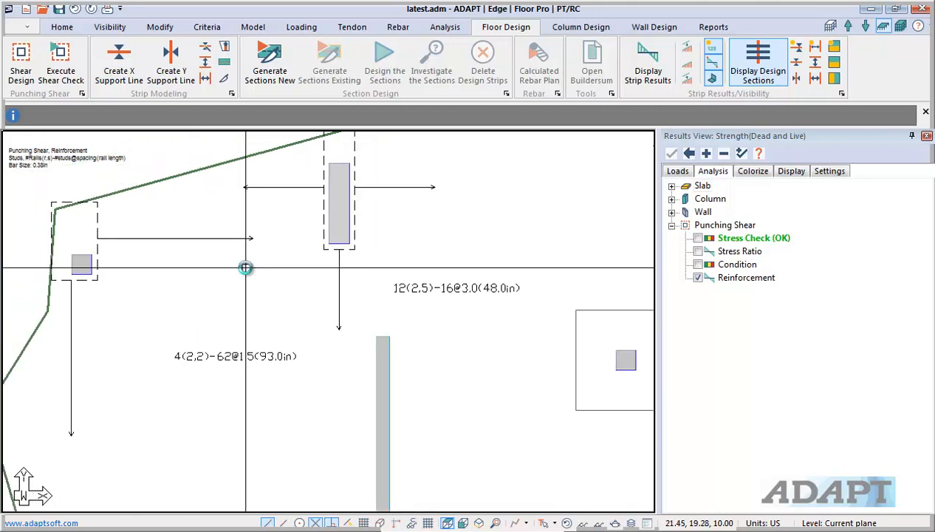
pyautogui.scroll(-3, 234, 260)
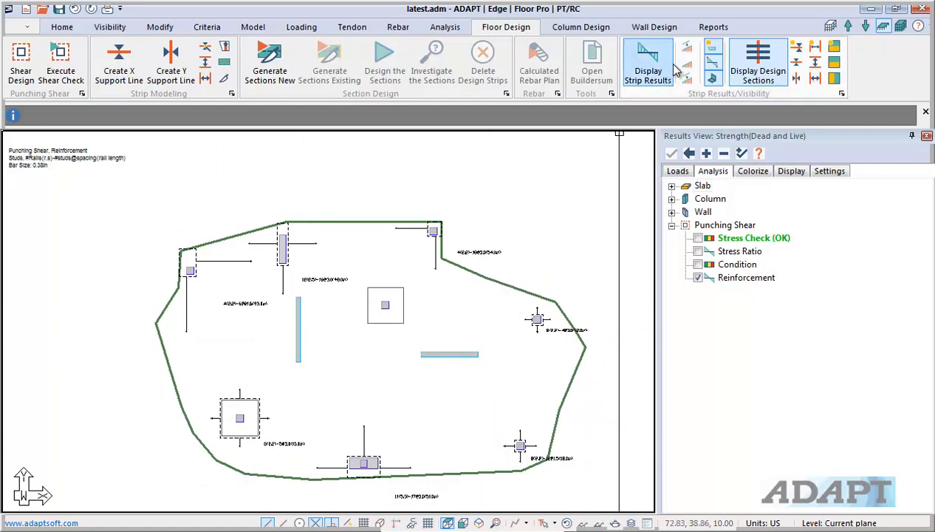
# Generate the Punching Shear Reinforcement report in XLS format and open the saved file.
pyautogui.click(706, 28)
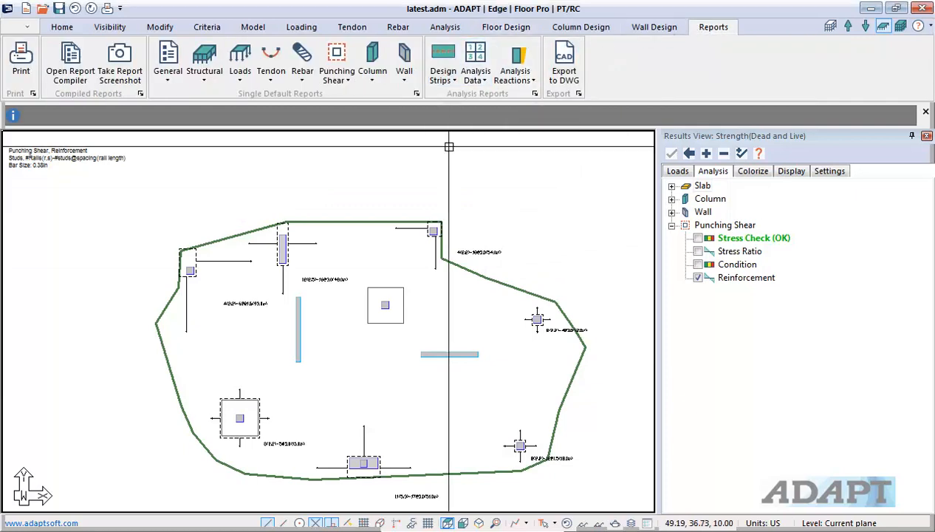
pyautogui.click(332, 78)
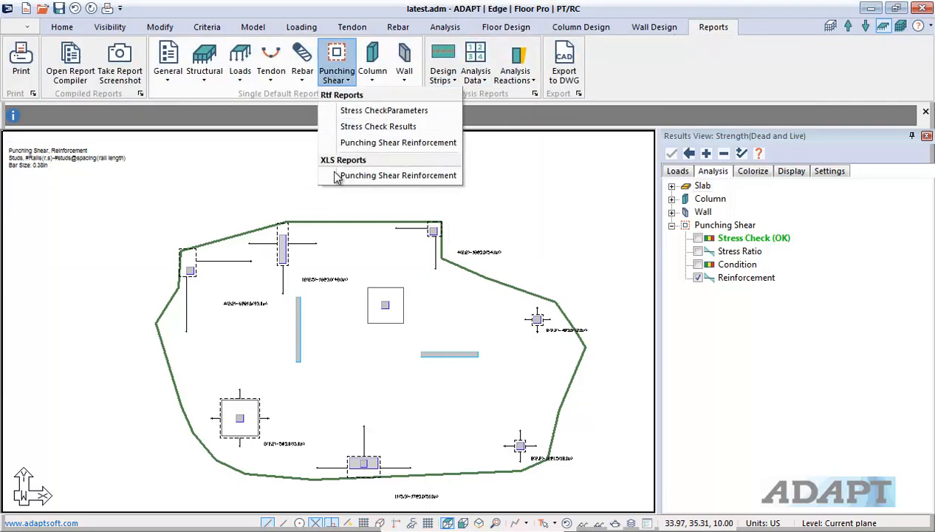
pyautogui.click(405, 176)
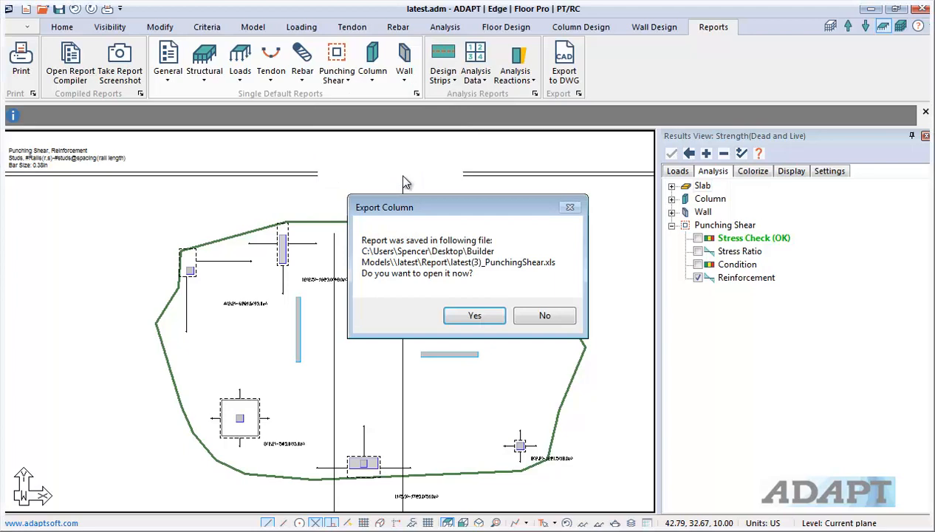
pyautogui.click(475, 322)
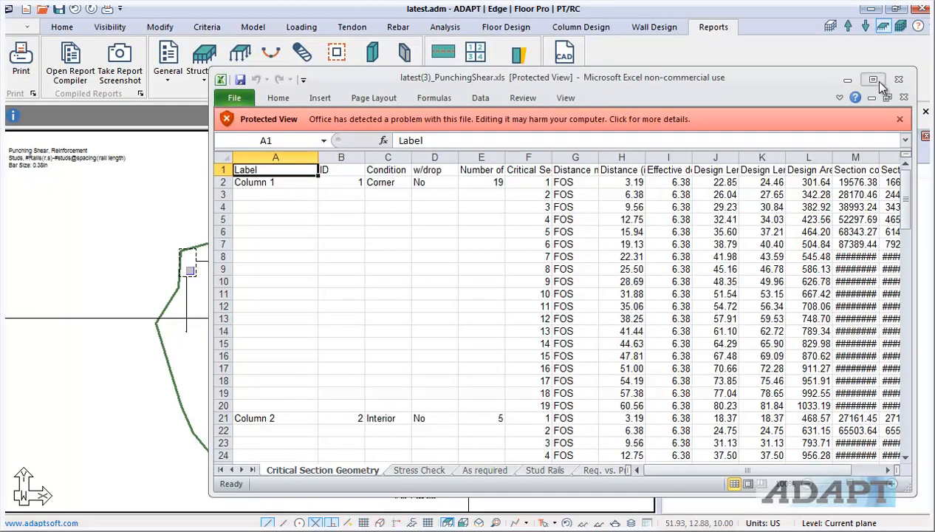
# View the Critical Section Geometry sheet maximized without the Protected View warning, and switch back to the slab model in ADAPT.
pyautogui.click(874, 80)
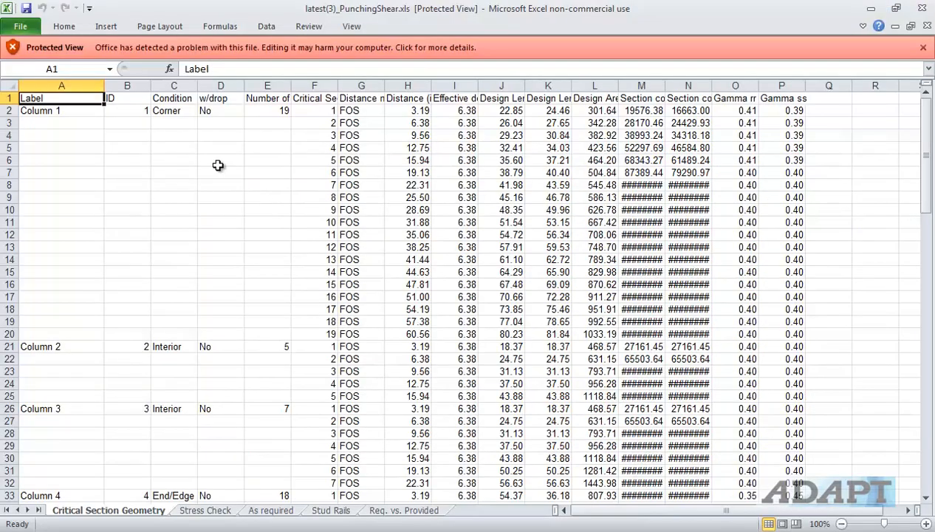
pyautogui.click(923, 46)
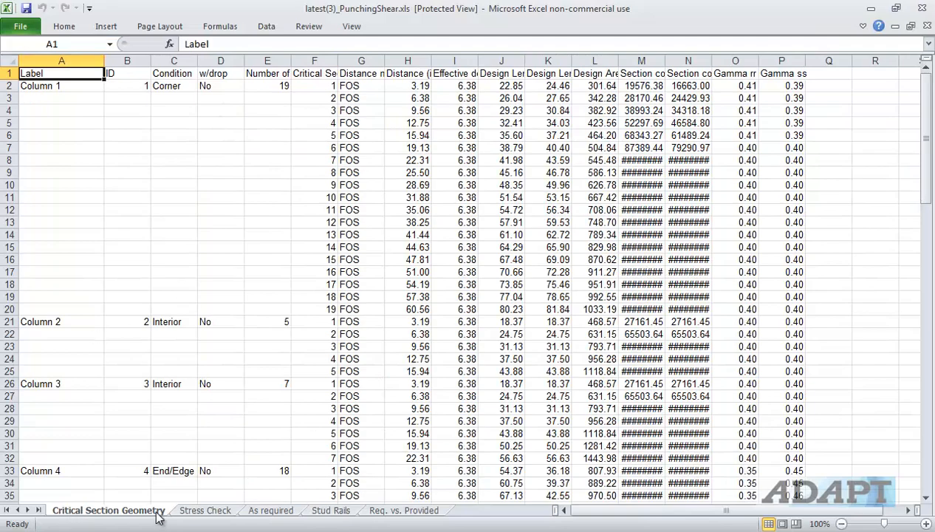
pyautogui.hotkey('alt', 'Tab')
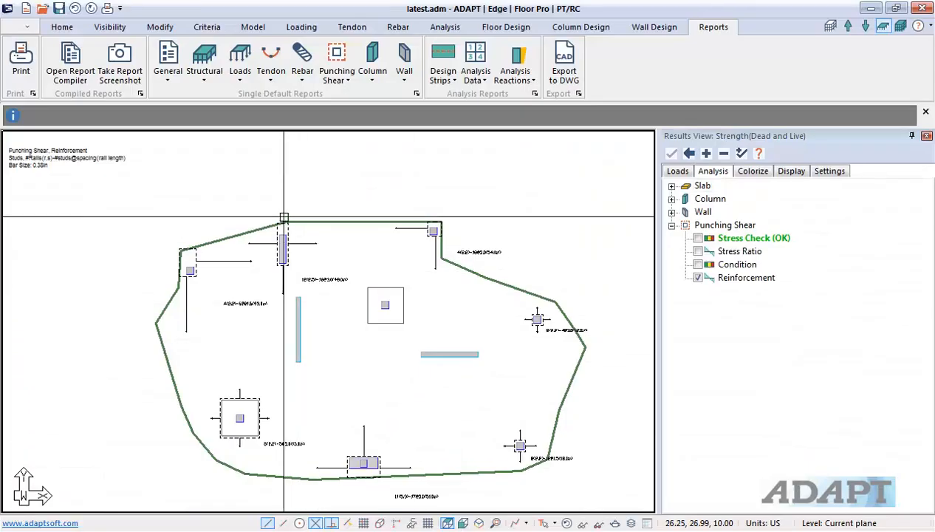
# View the properties of the elongated column on the upper slab edge to identify its label, and close them unchanged.
pyautogui.scroll(5, 334, 259)
pyautogui.doubleClick(334, 247)
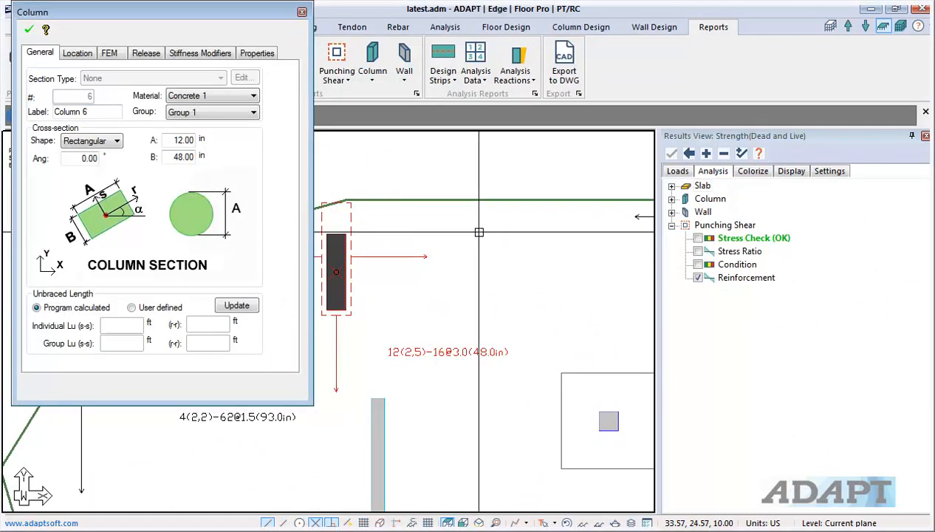
pyautogui.press('Escape')
pyautogui.scroll(-5, 249, 330)
# Switch to the punching shear workbook in Excel and examine the Column 6 critical section rows on the Critical Section Geometry sheet.
pyautogui.hotkey('alt', 'Tab')
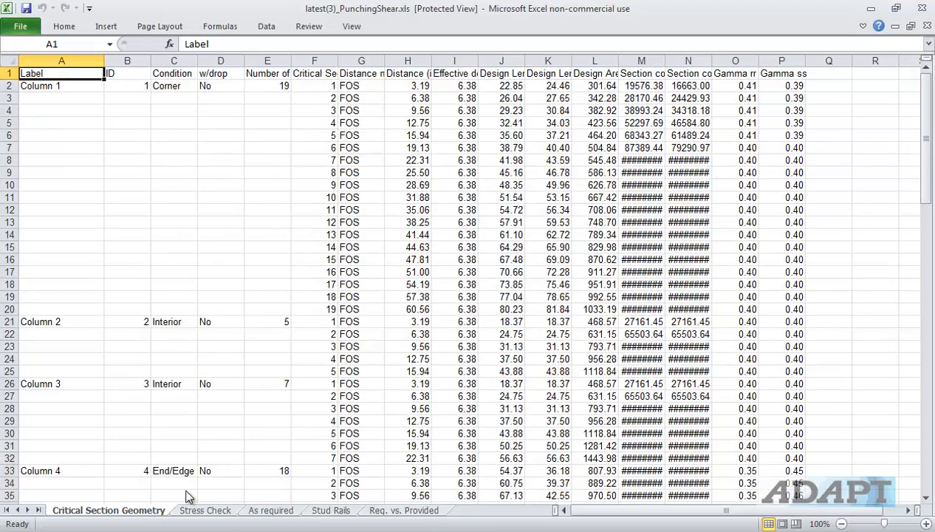
pyautogui.scroll(-10, 85, 384)
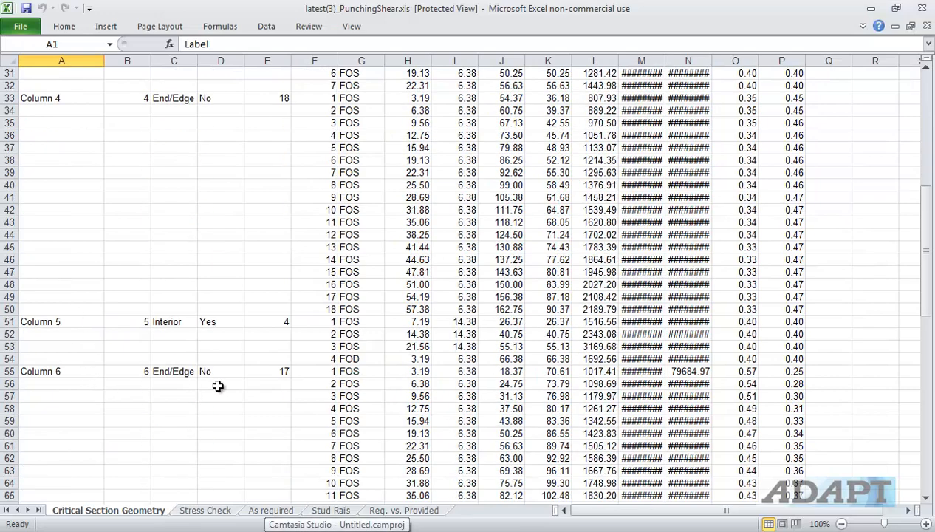
pyautogui.scroll(-2, 298, 322)
pyautogui.scroll(-2, 303, 297)
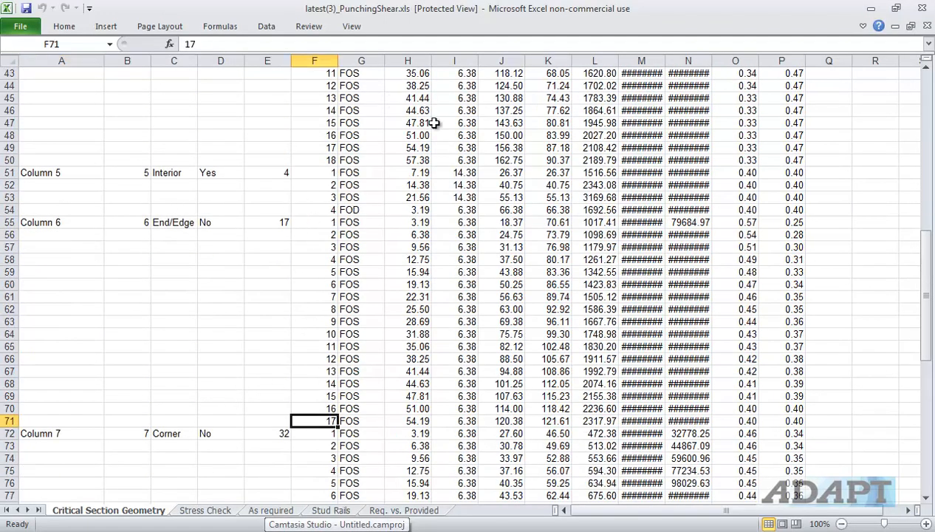
pyautogui.scroll(14, 389, 312)
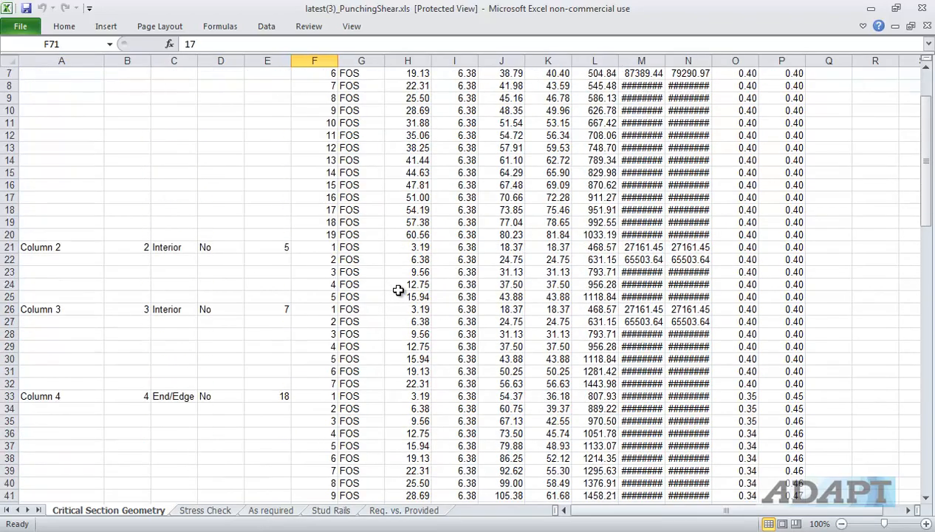
# Widen the Distance, Effective depth, Design Length rr and Design Length ss columns to fit their full headers.
pyautogui.doubleClick(435, 58)
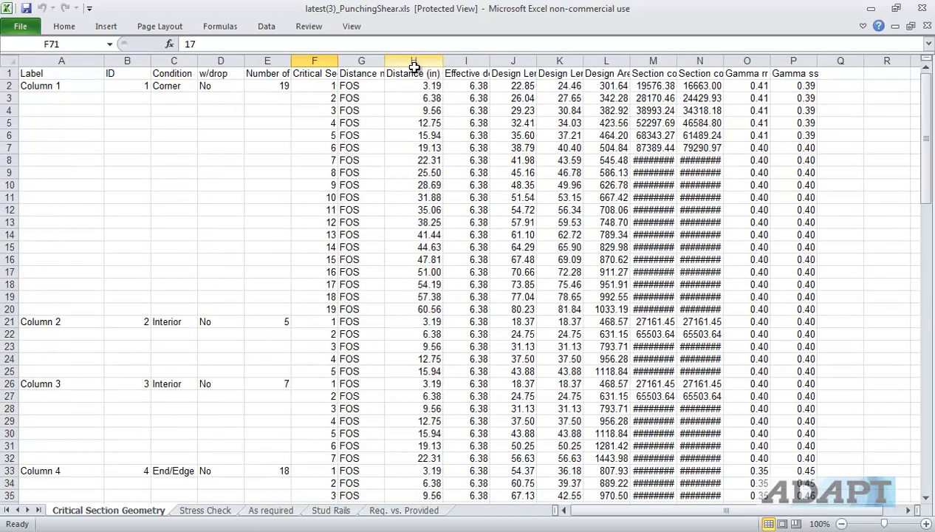
pyautogui.doubleClick(490, 60)
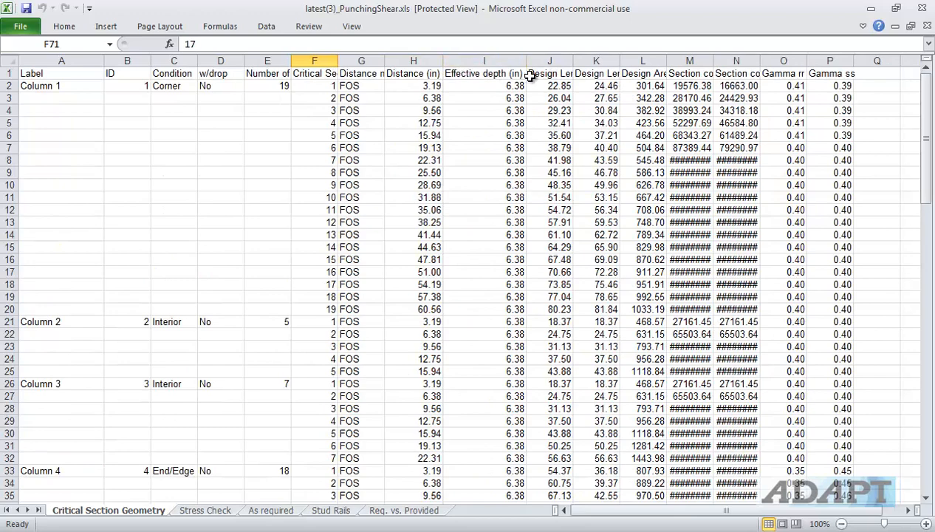
pyautogui.doubleClick(573, 63)
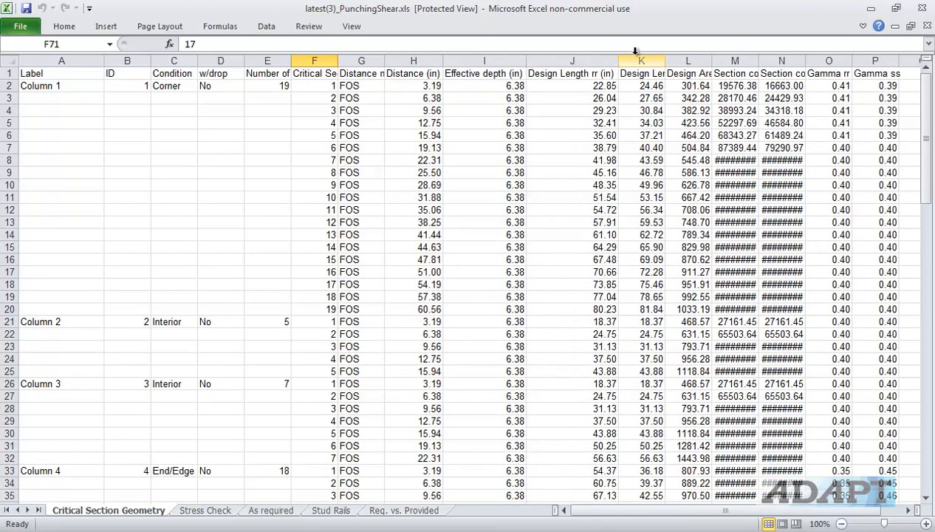
pyautogui.doubleClick(665, 61)
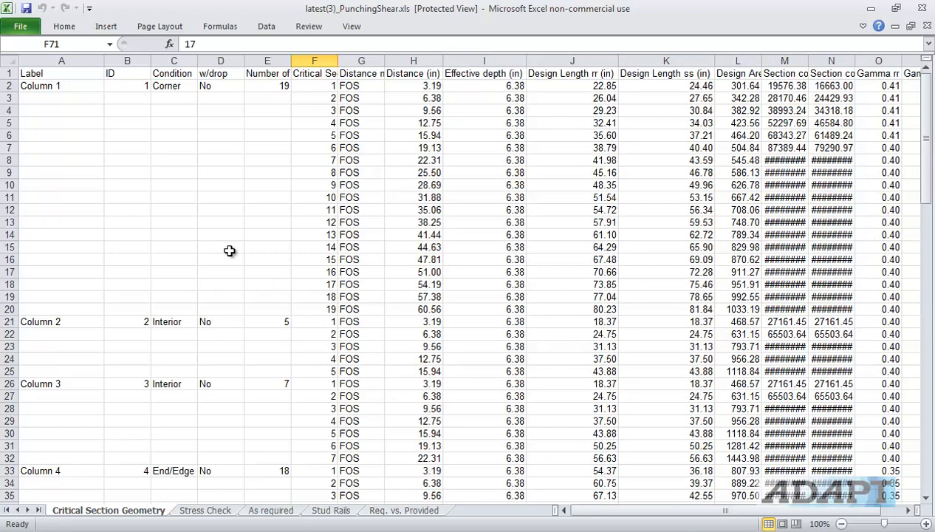
# Review the Stress Check sheet's per-column results and widen its Shear stress column to fit the full header.
pyautogui.scroll(-8, 229, 247)
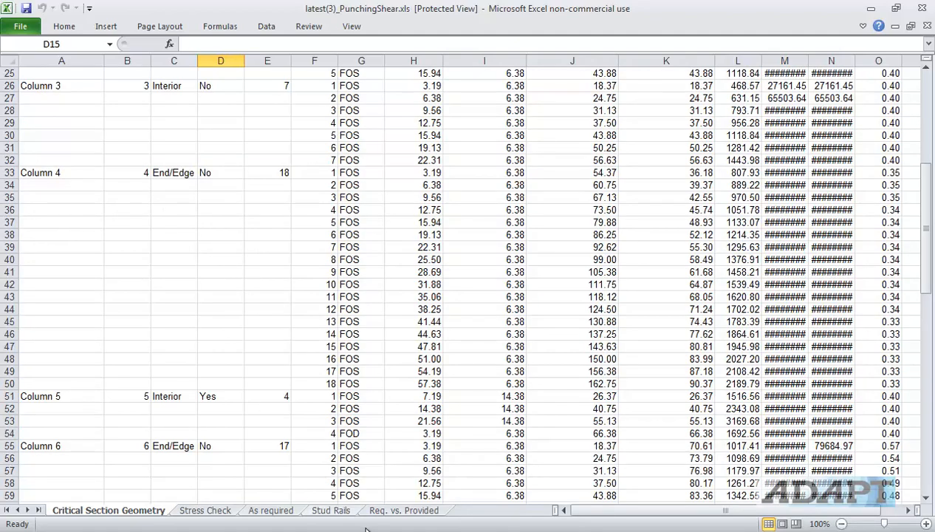
pyautogui.click(206, 510)
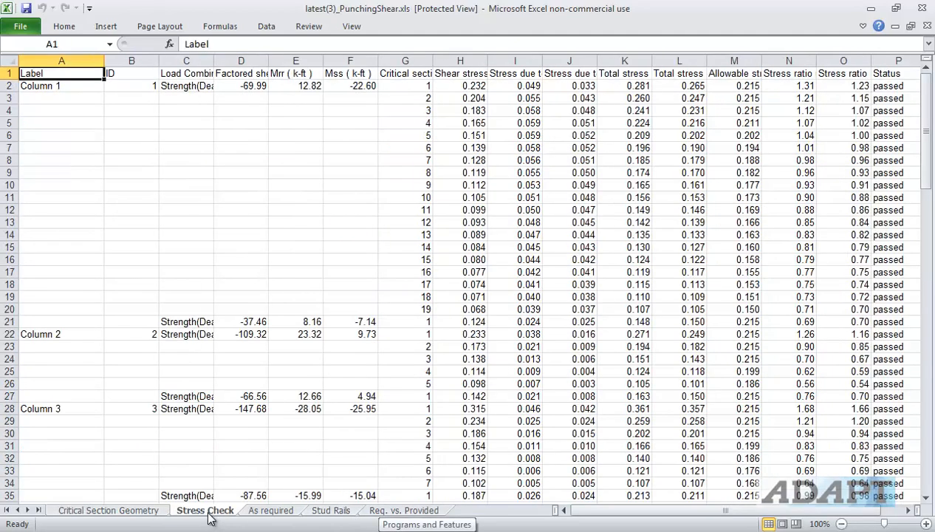
pyautogui.scroll(-6, 187, 428)
pyautogui.scroll(6, 293, 418)
pyautogui.doubleClick(487, 60)
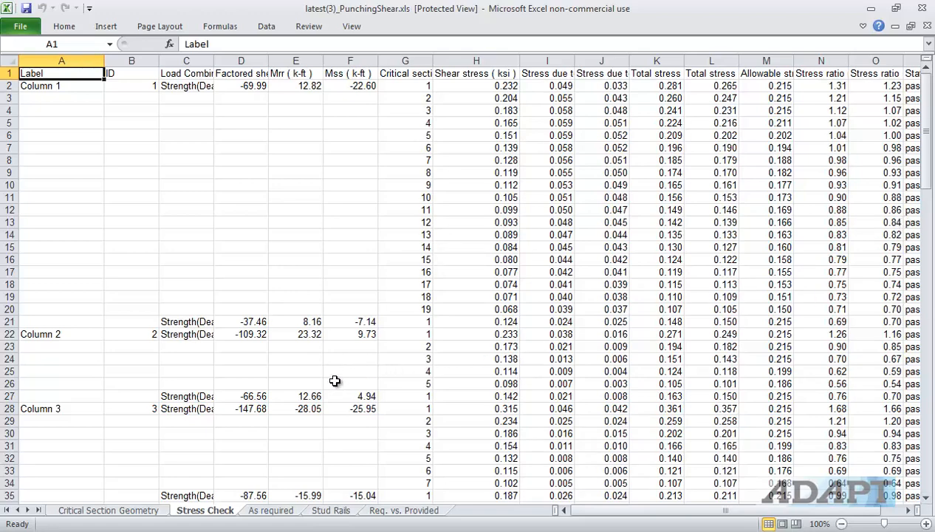
pyautogui.scroll(-5, 334, 381)
# View the As required, Stud Rails and Req. vs. Provided sheets, and close the workbook.
pyautogui.click(272, 510)
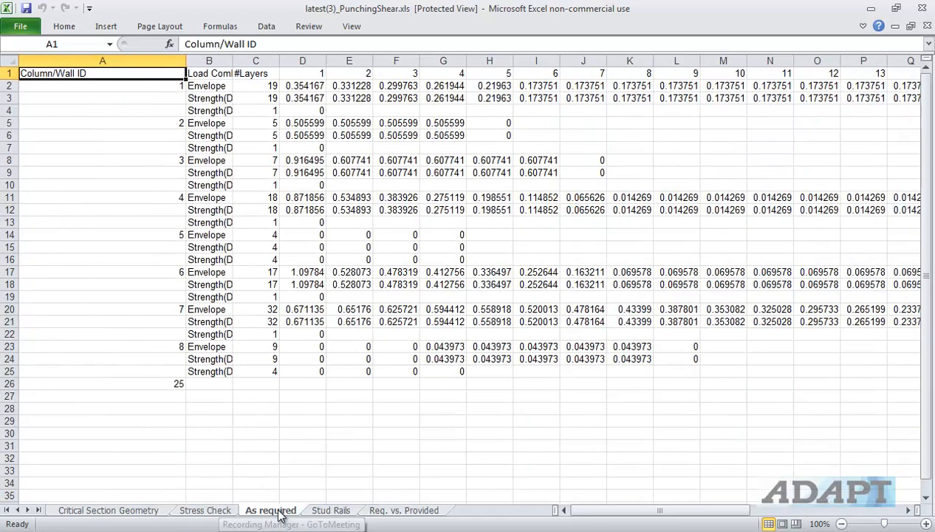
pyautogui.click(322, 510)
pyautogui.click(393, 510)
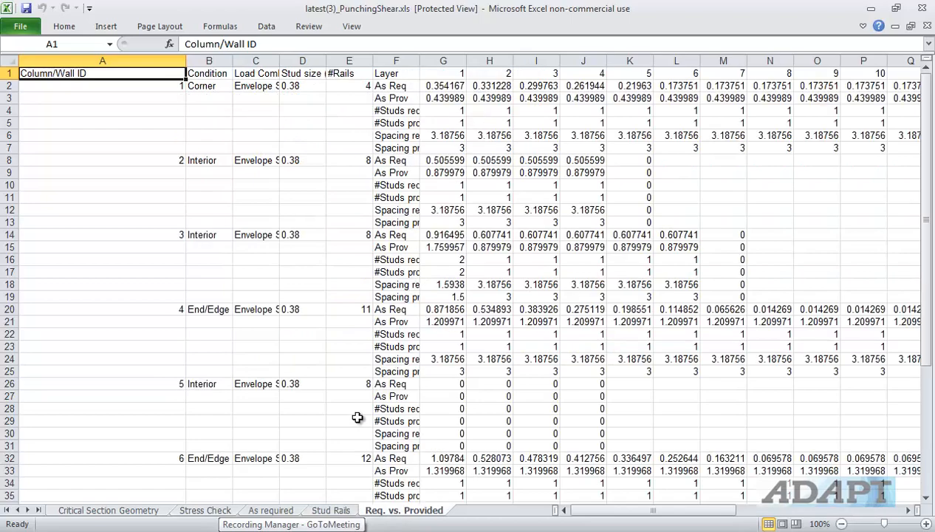
pyautogui.click(921, 8)
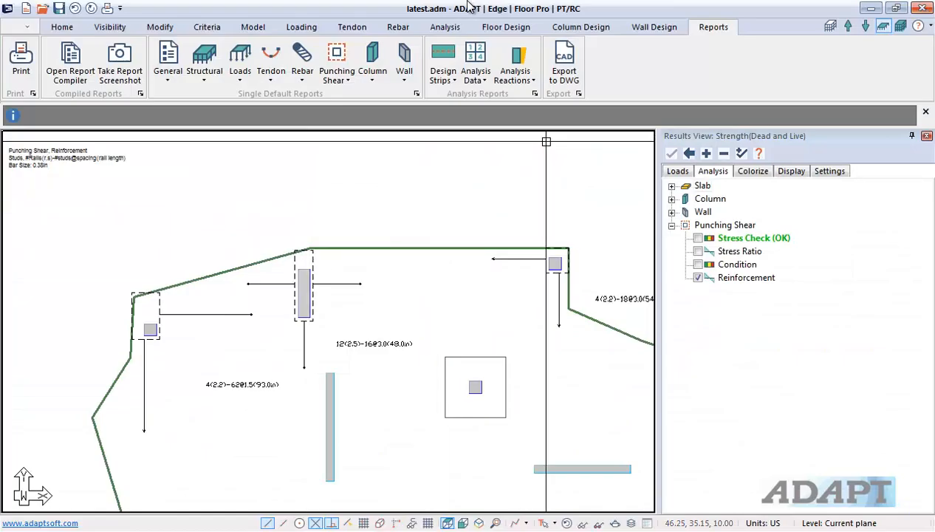
# Generate the Punching Shear Reinforcement report in RTF format, review the stud rail schedule and close the document.
pyautogui.click(338, 73)
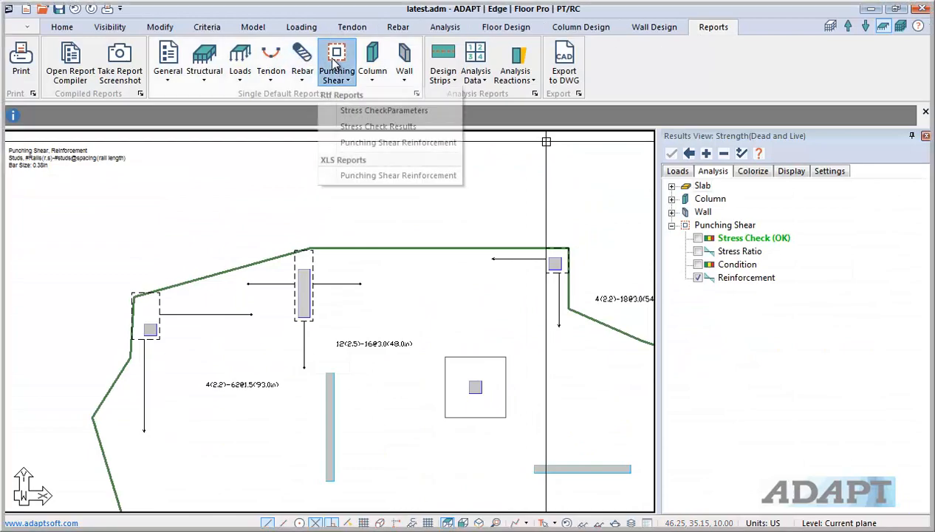
pyautogui.click(369, 142)
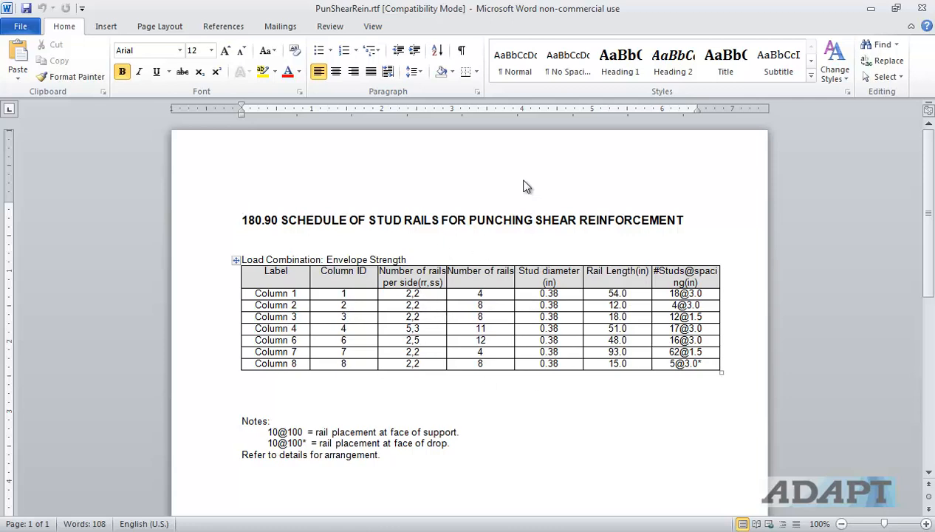
pyautogui.click(920, 9)
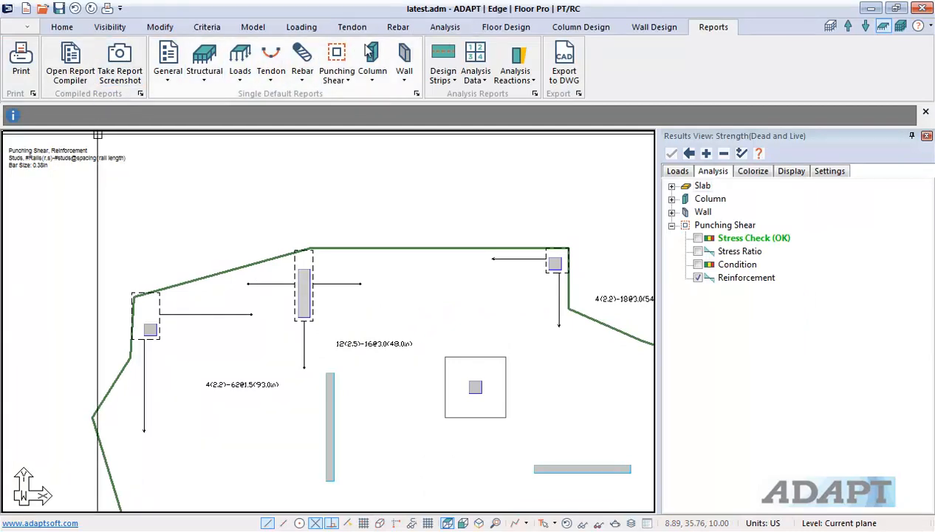
# Turn off uniform spacing of studs in the shear design options of the two-way slab criteria.
pyautogui.click(506, 26)
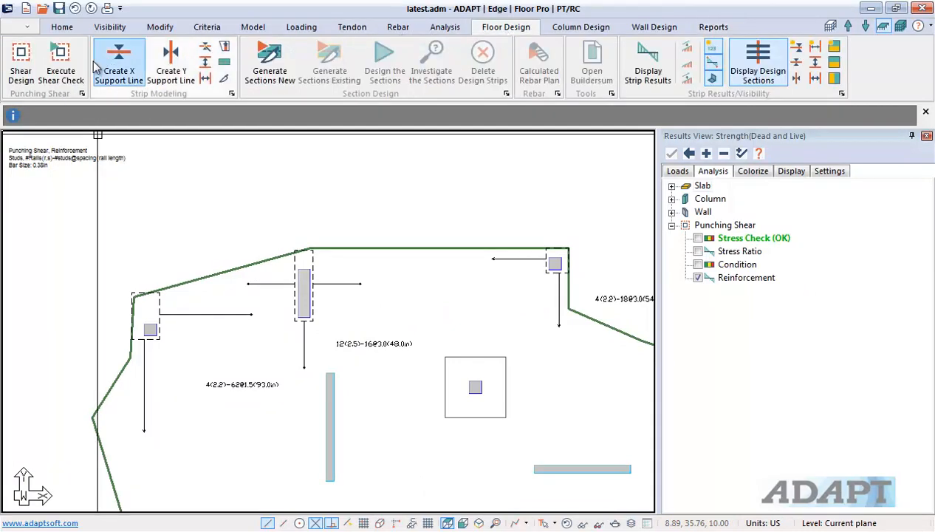
pyautogui.click(21, 60)
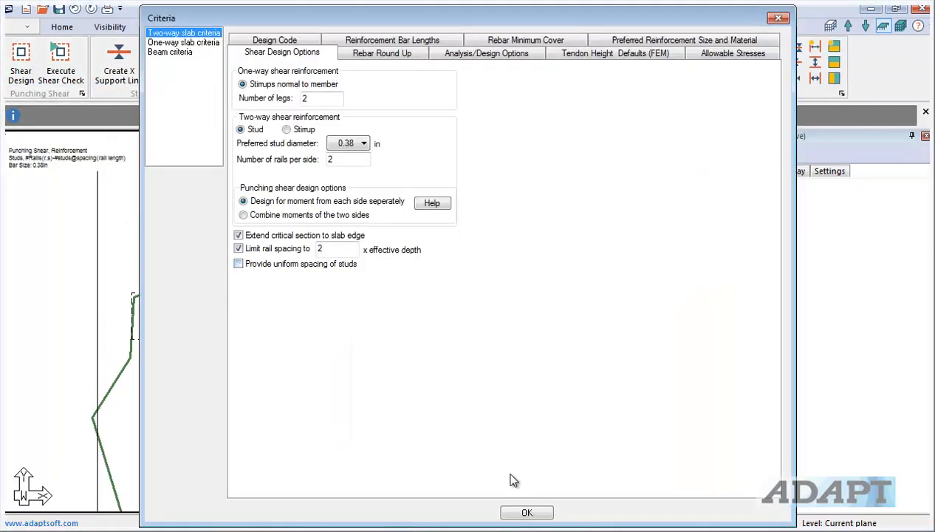
pyautogui.click(527, 513)
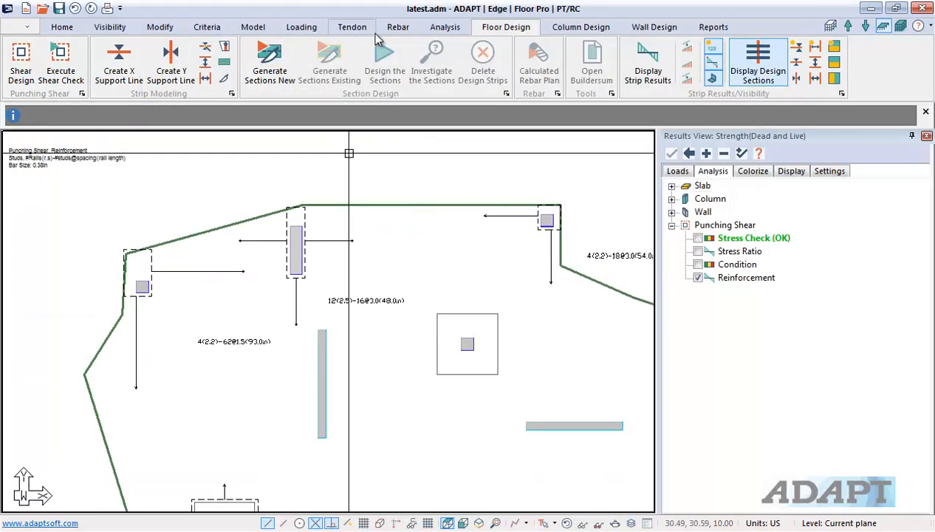
# Rerun the punching shear check and examine the updated stud rail callouts beside Column 6 and Column 7.
pyautogui.click(60, 65)
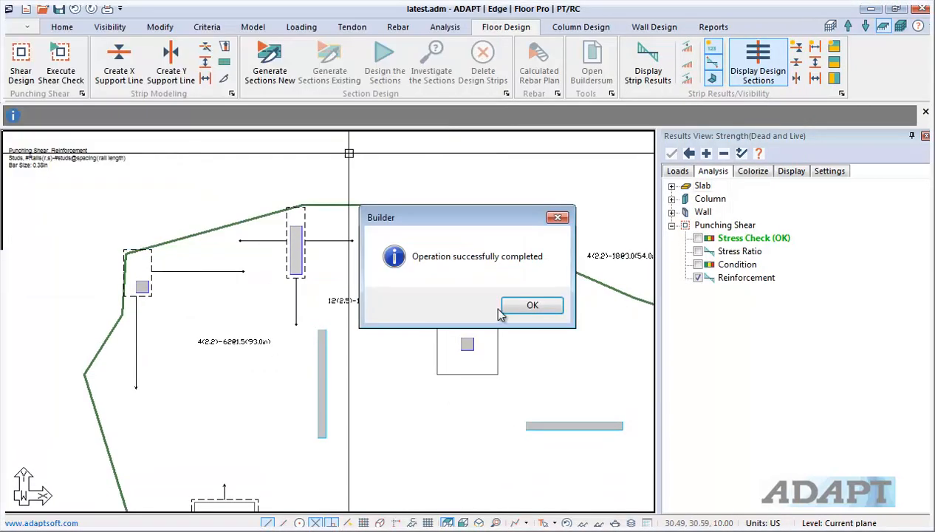
pyautogui.click(510, 307)
pyautogui.moveTo(350, 300); pyautogui.dragTo(382, 255, button='middle')
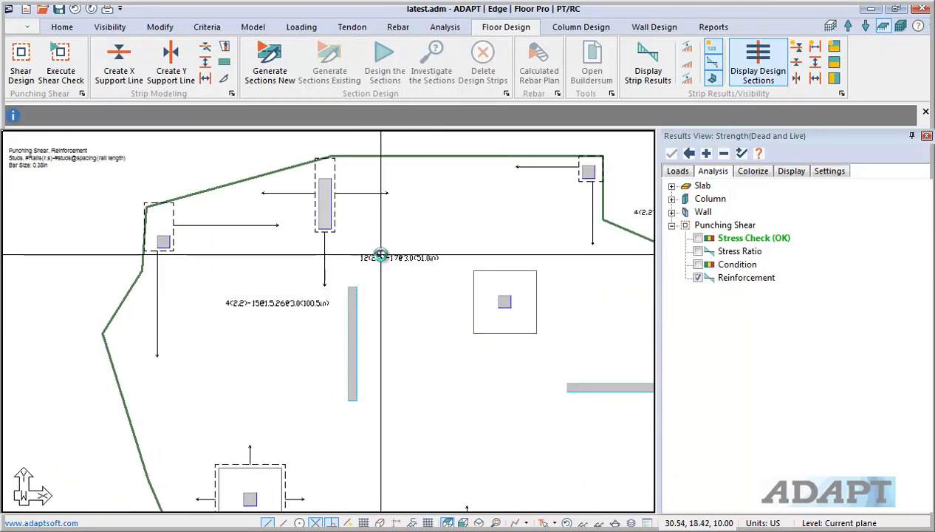
pyautogui.scroll(6, 382, 255)
pyautogui.scroll(1, 414, 198)
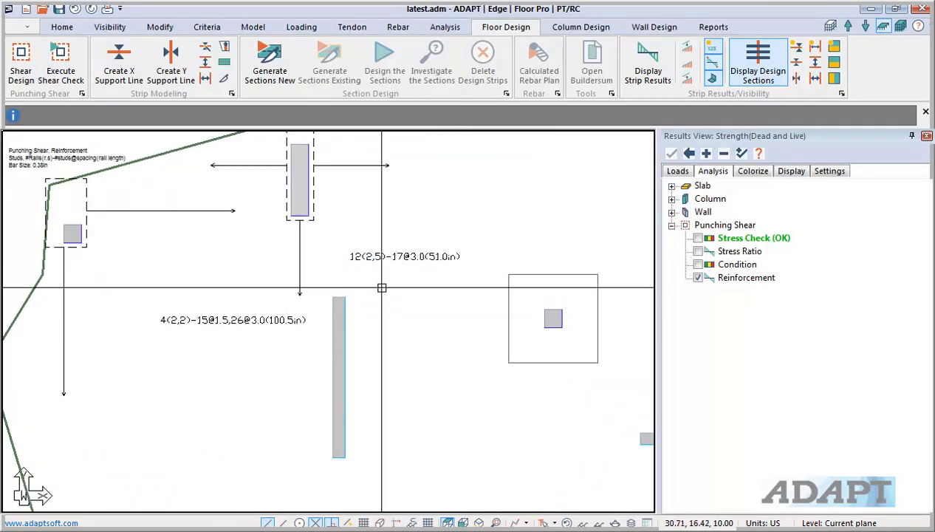
# Regenerate the RTF Punching Shear Reinforcement report and review the stud distance tables for each load combination.
pyautogui.click(714, 27)
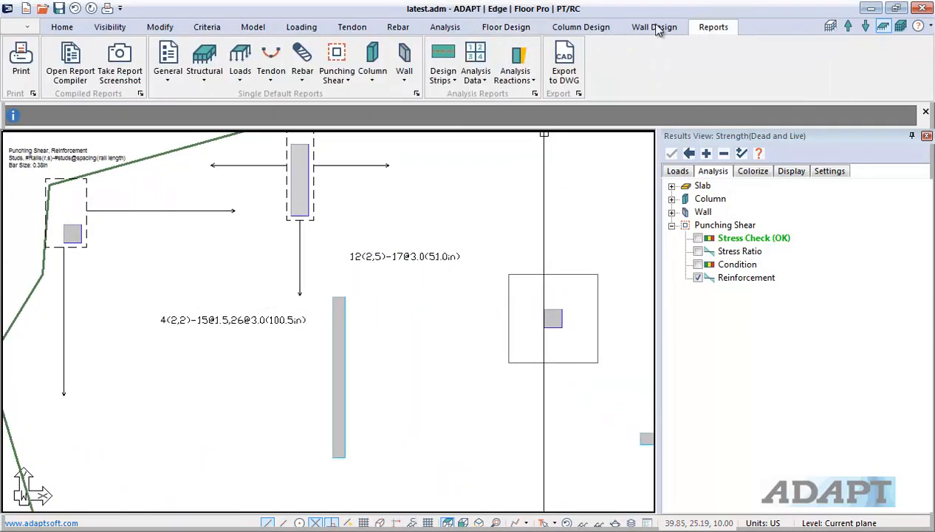
pyautogui.click(337, 77)
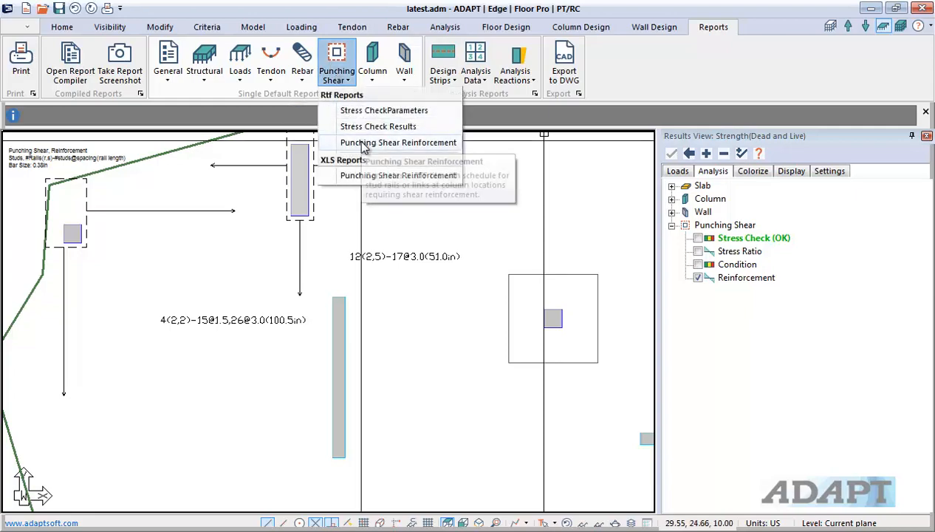
pyautogui.click(364, 144)
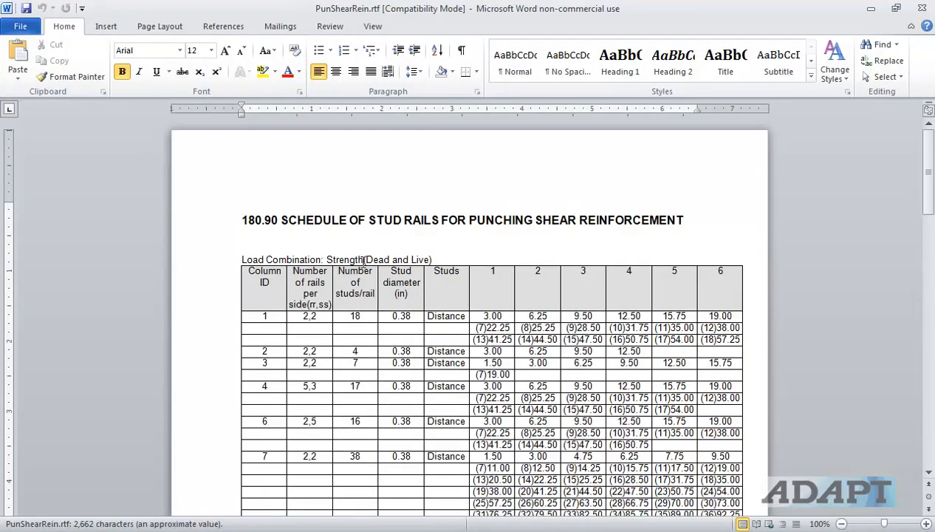
pyautogui.scroll(-12, 362, 259)
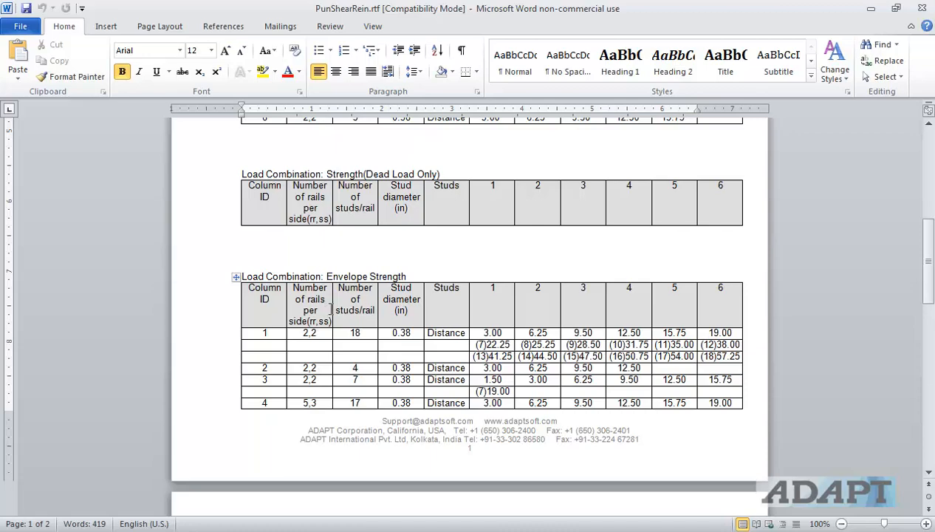
pyautogui.scroll(-3, 331, 309)
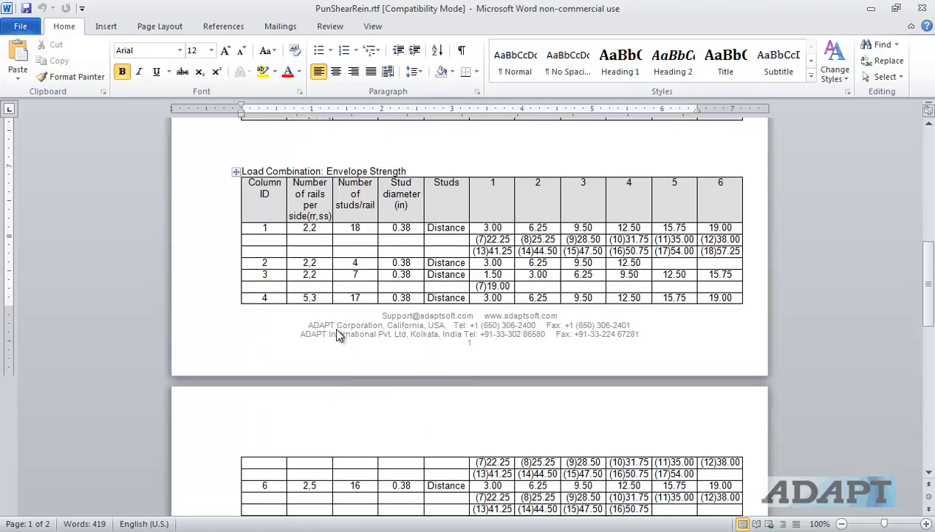
pyautogui.scroll(16, 336, 325)
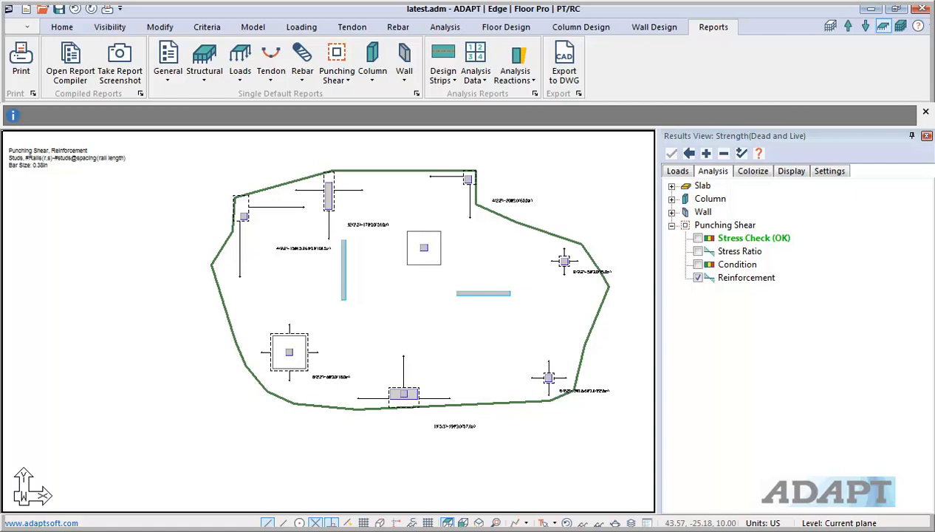
# Clear the displayed results and draw a manual design section line vertically across the drop panel of the upper interior column.
pyautogui.click(689, 155)
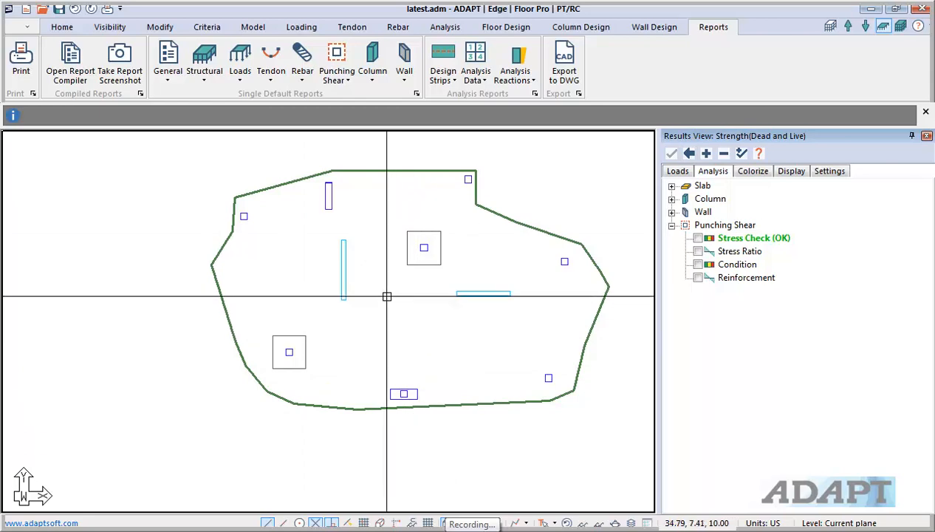
pyautogui.click(488, 28)
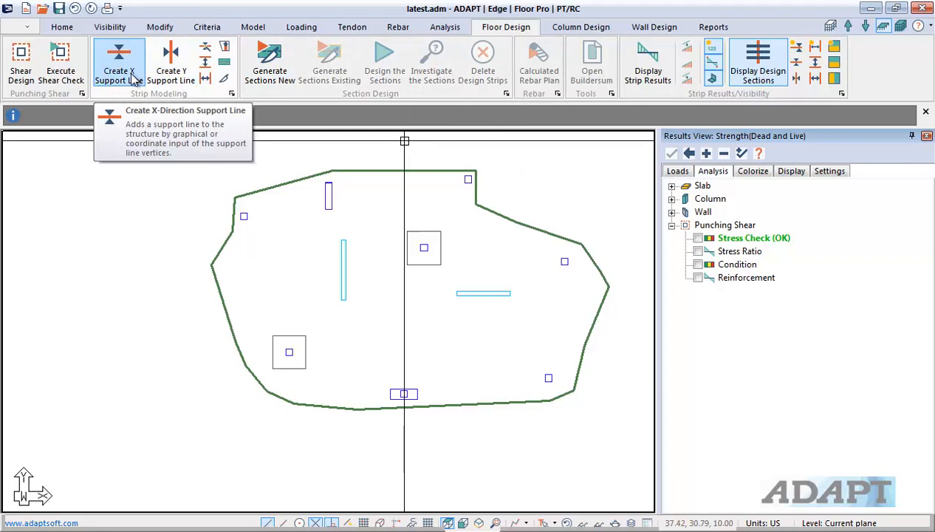
pyautogui.click(221, 82)
pyautogui.scroll(5, 428, 240)
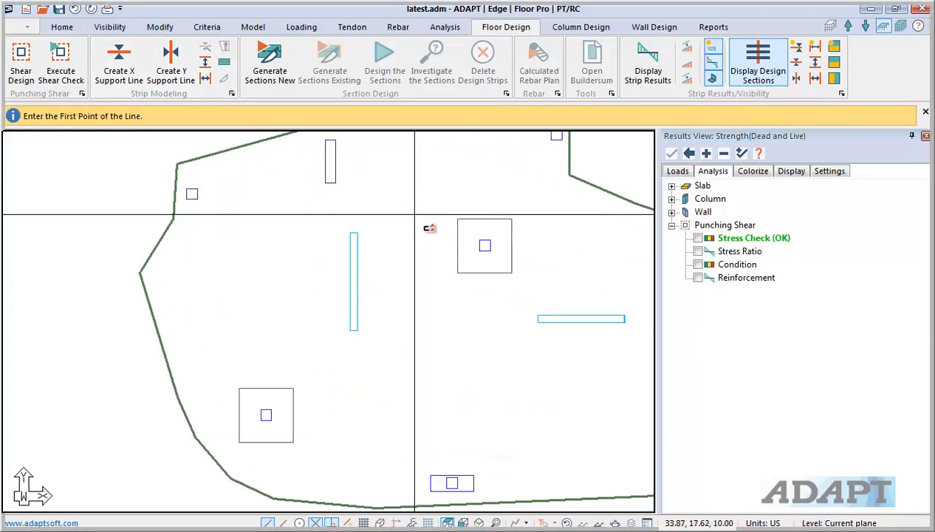
pyautogui.click(479, 191)
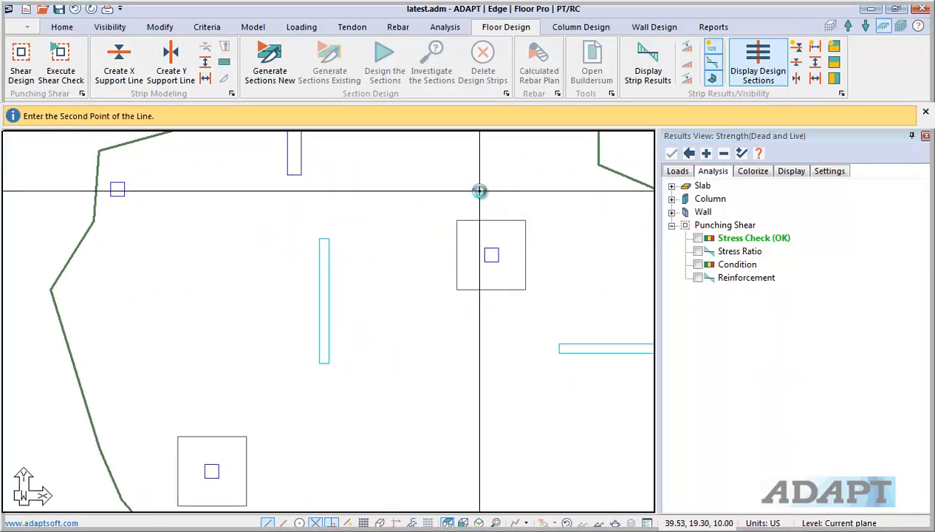
pyautogui.click(479, 319)
pyautogui.scroll(-3, 424, 345)
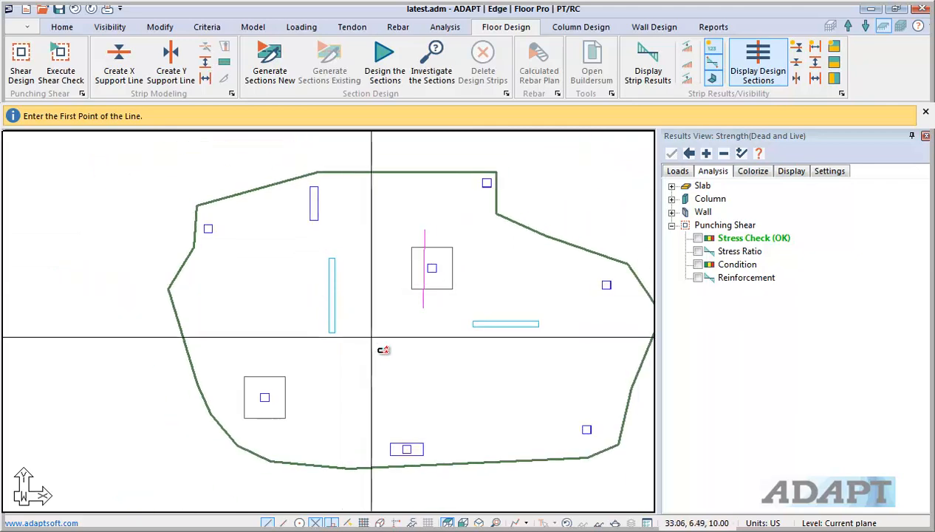
# Draw an approximately 11 ft horizontal manual design section below the vertical wall and a diagonal one near the lower-right column.
pyautogui.click(287, 339)
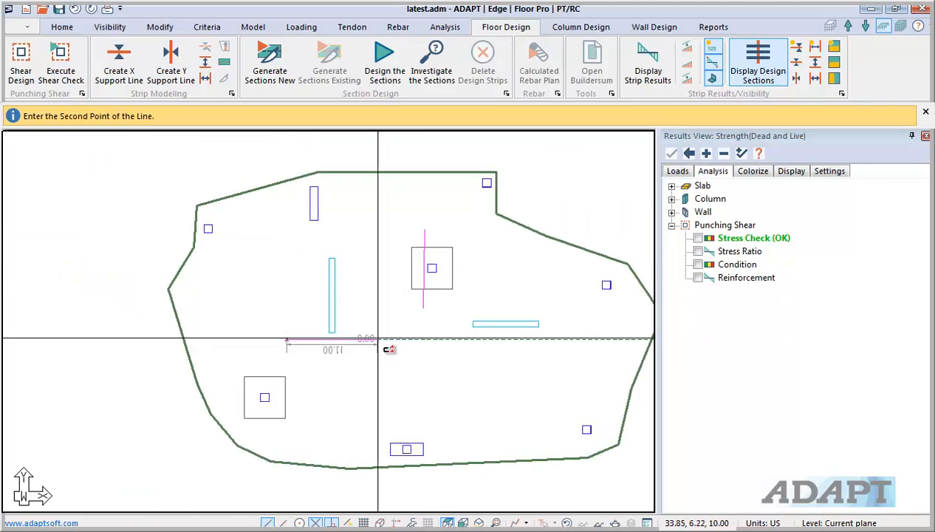
pyautogui.click(377, 339)
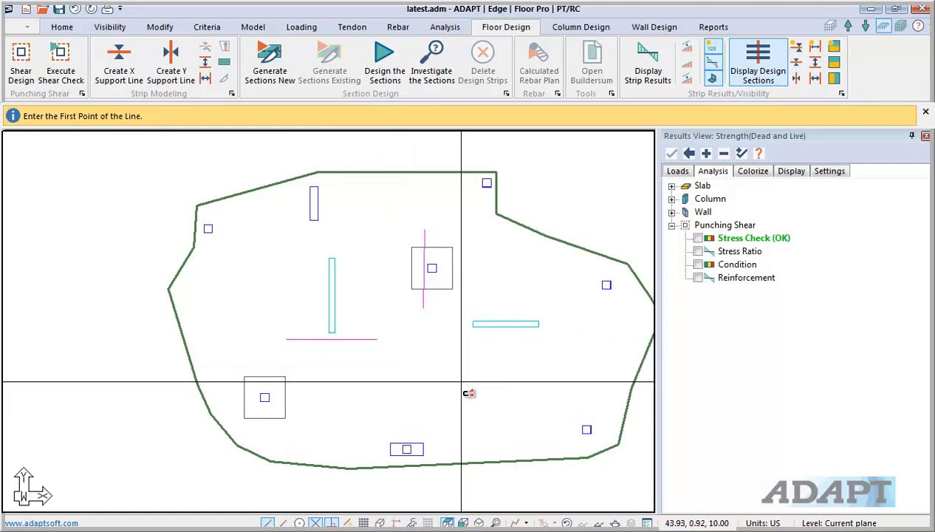
pyautogui.click(589, 362)
pyautogui.click(531, 397)
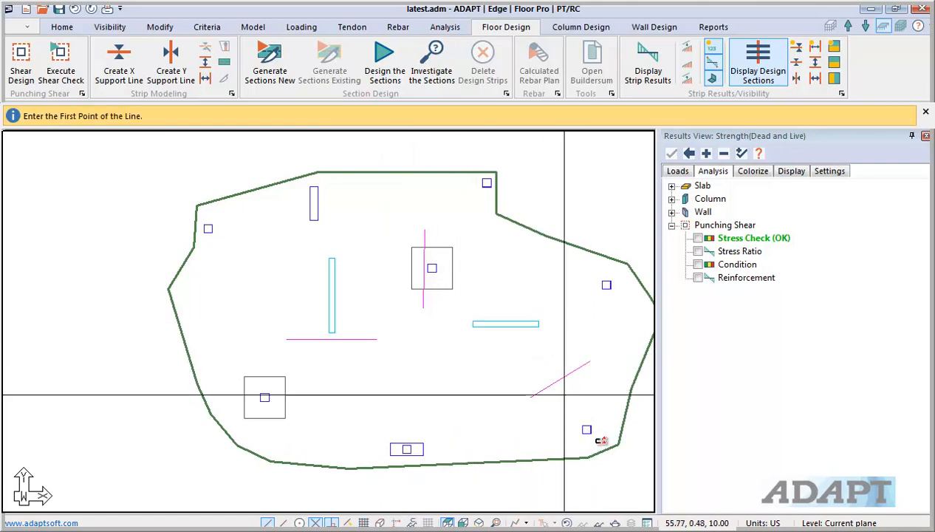
pyautogui.rightClick(526, 265)
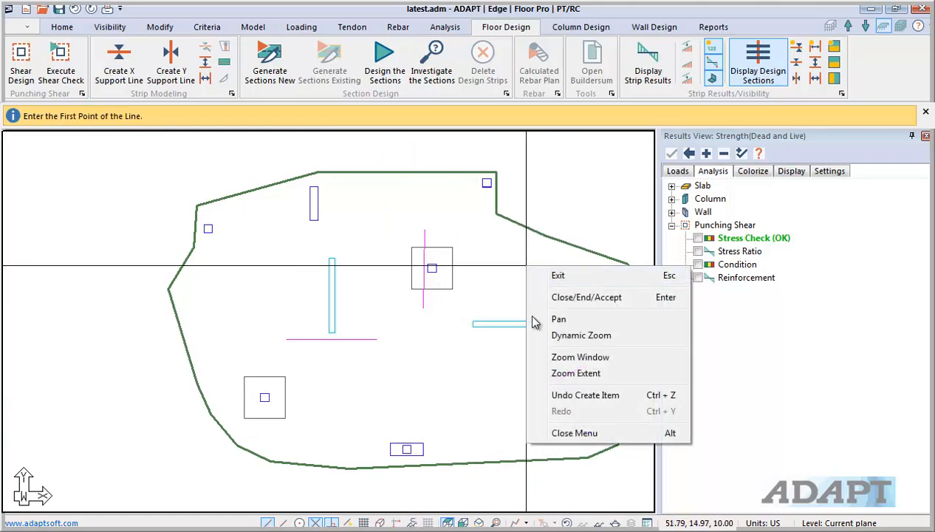
pyautogui.click(556, 277)
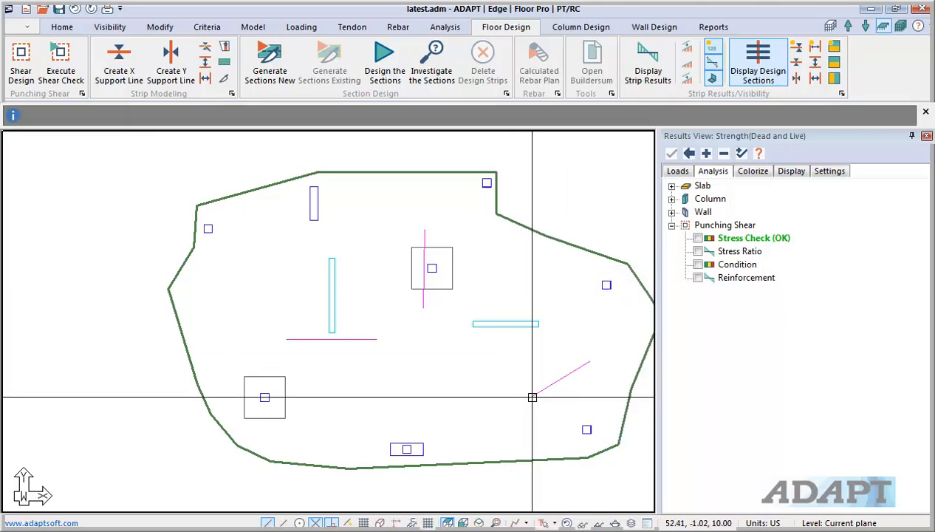
# Select all three manual design sections, run the section design and save the results.
pyautogui.click(369, 339)
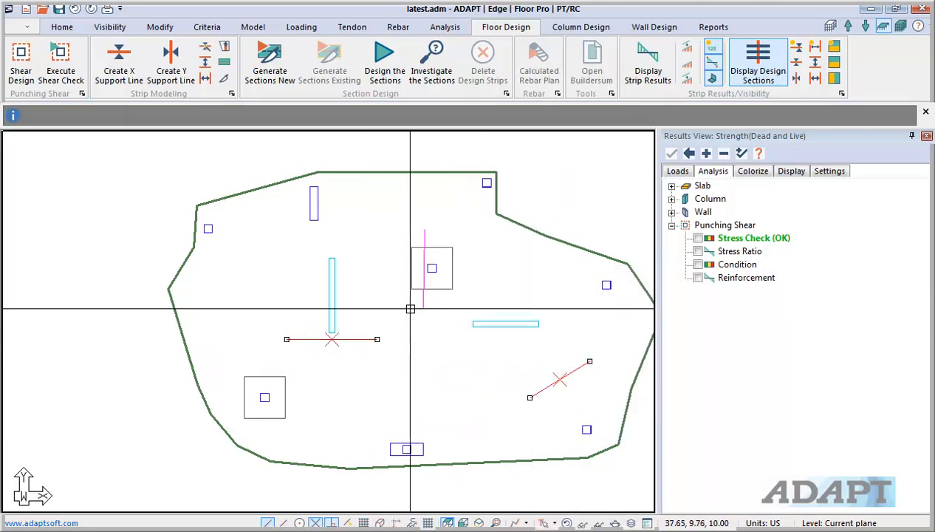
pyautogui.click(422, 303)
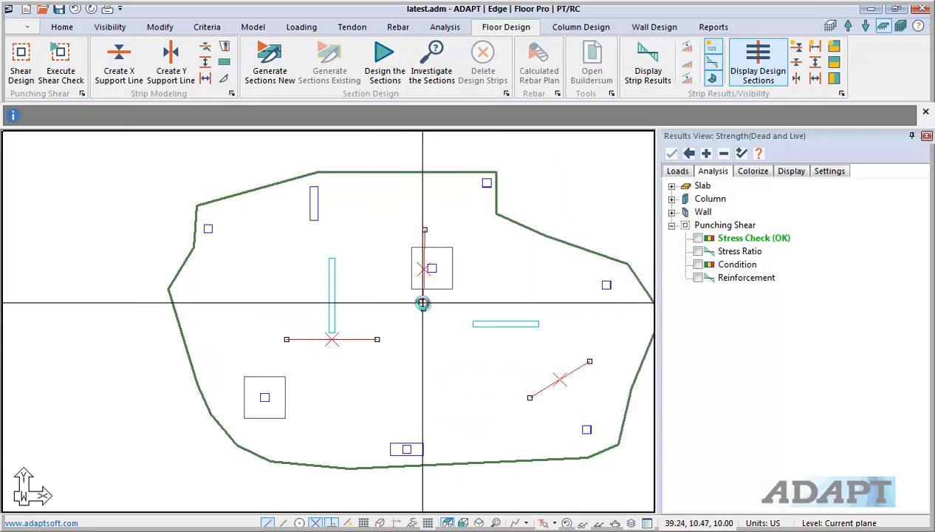
pyautogui.click(385, 59)
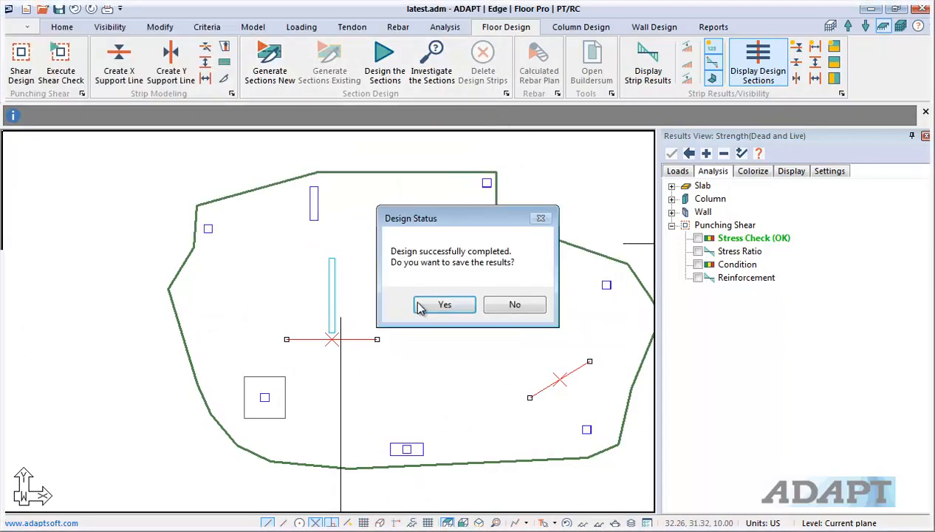
pyautogui.click(427, 305)
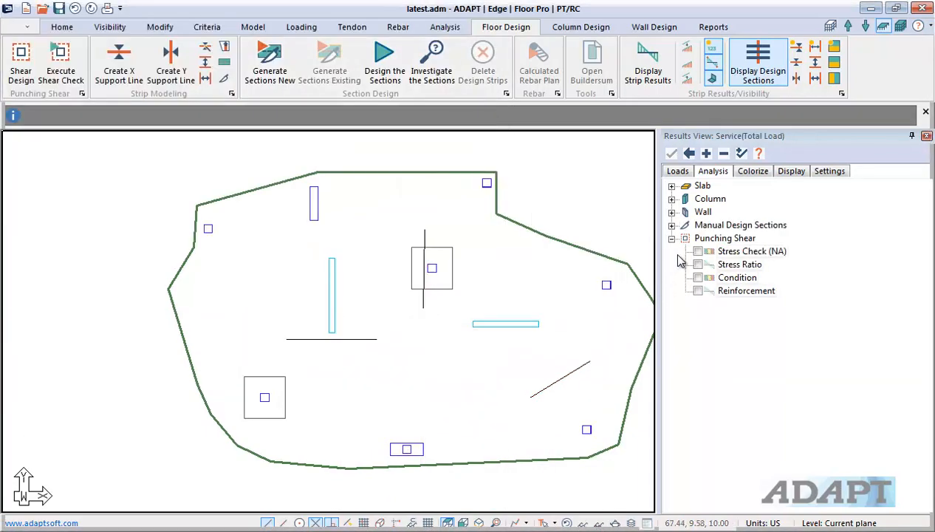
# Collapse the punching shear results and switch the results load combination to Strength(Dead and Live).
pyautogui.click(671, 239)
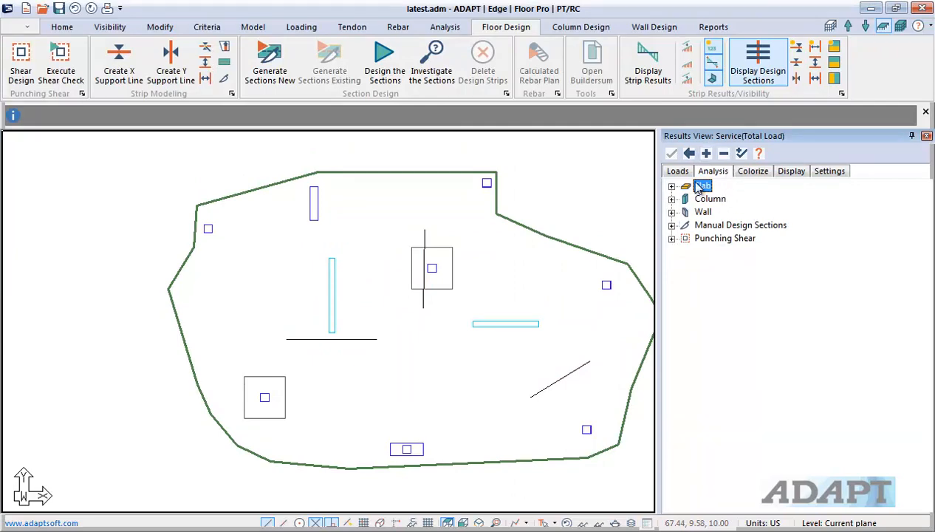
pyautogui.click(679, 171)
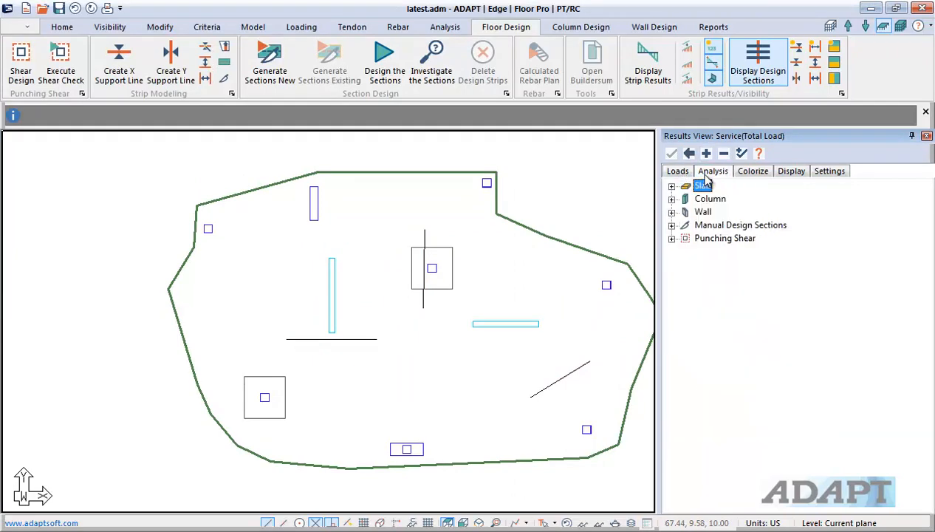
pyautogui.click(676, 171)
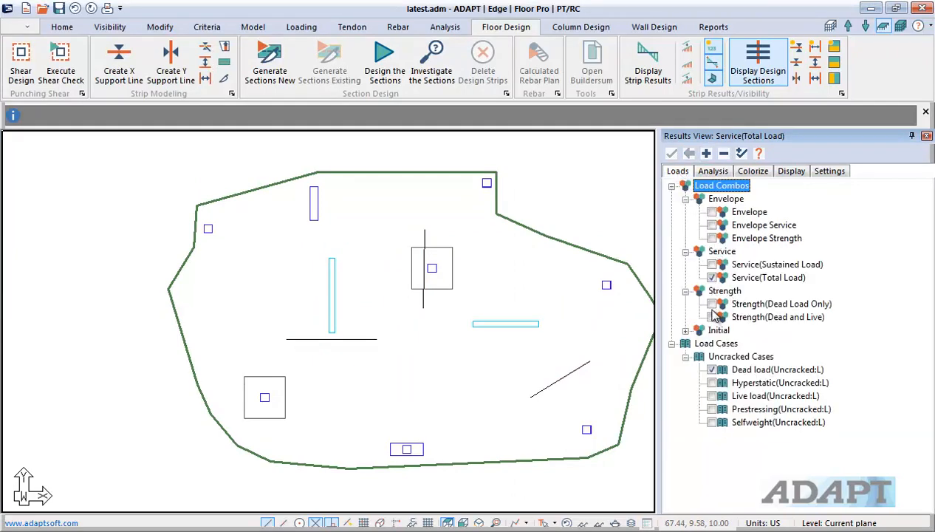
pyautogui.click(712, 317)
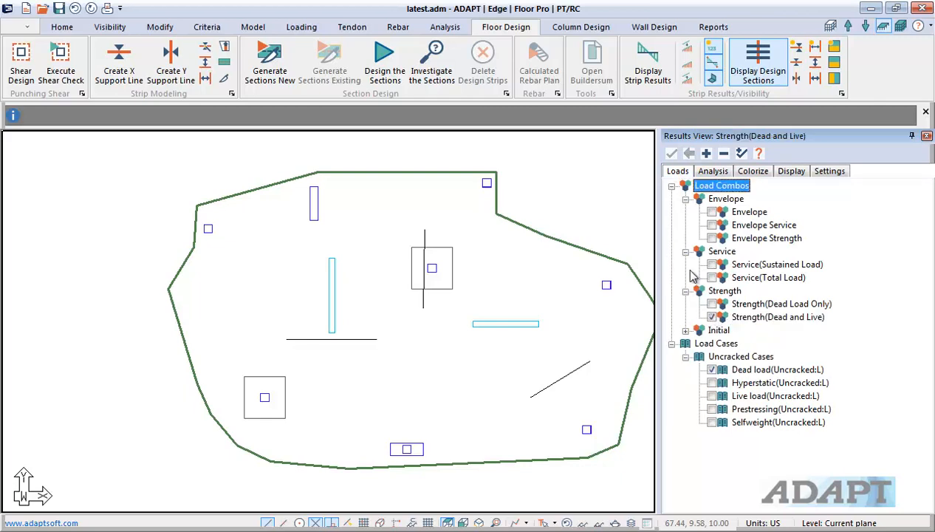
# Display the bending actions of the manual design sections and examine the values at each section line.
pyautogui.click(704, 172)
pyautogui.click(672, 226)
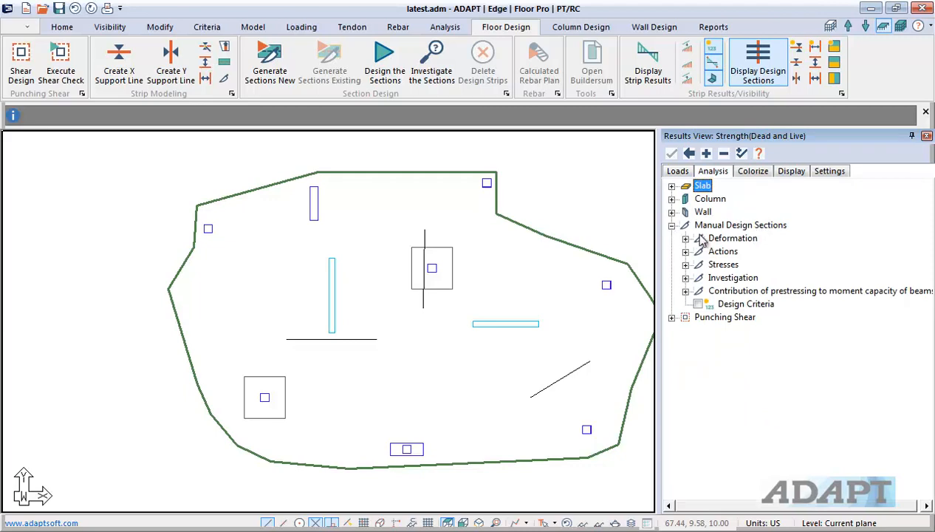
pyautogui.click(686, 239)
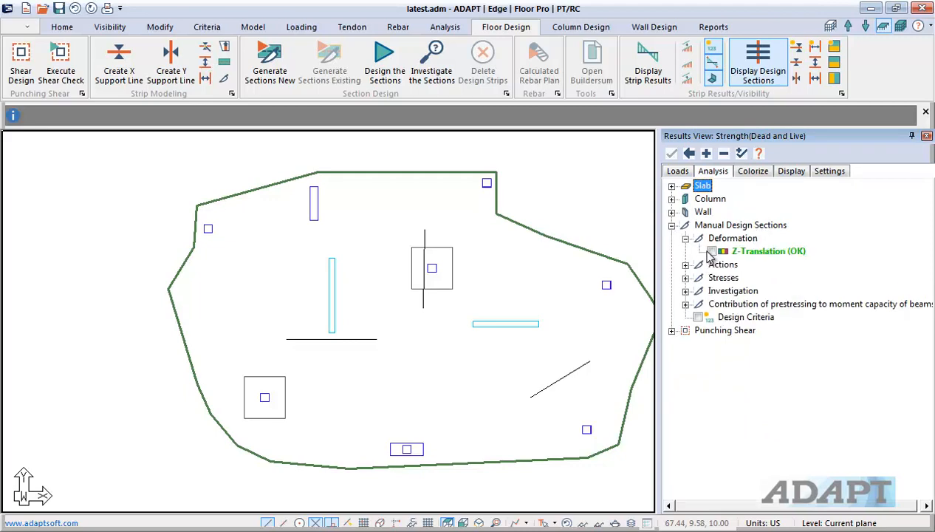
pyautogui.click(686, 265)
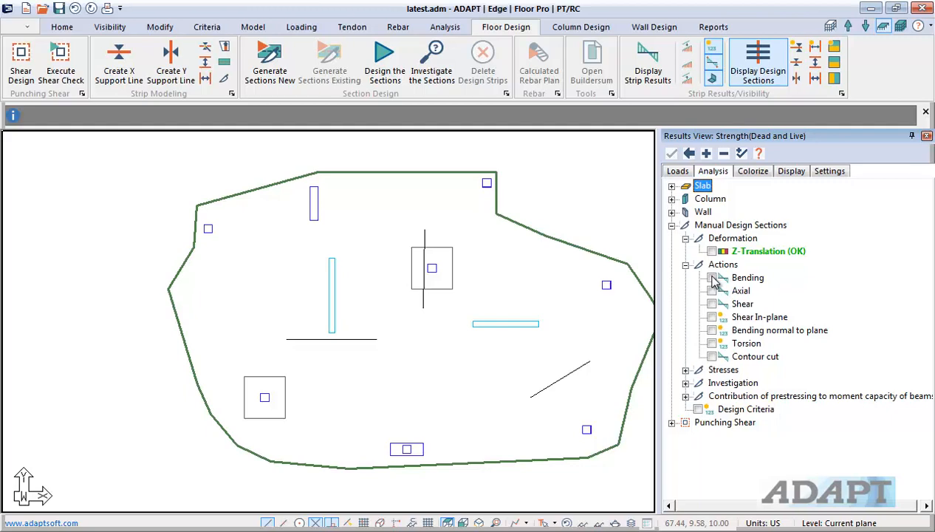
pyautogui.click(711, 278)
pyautogui.scroll(3, 470, 341)
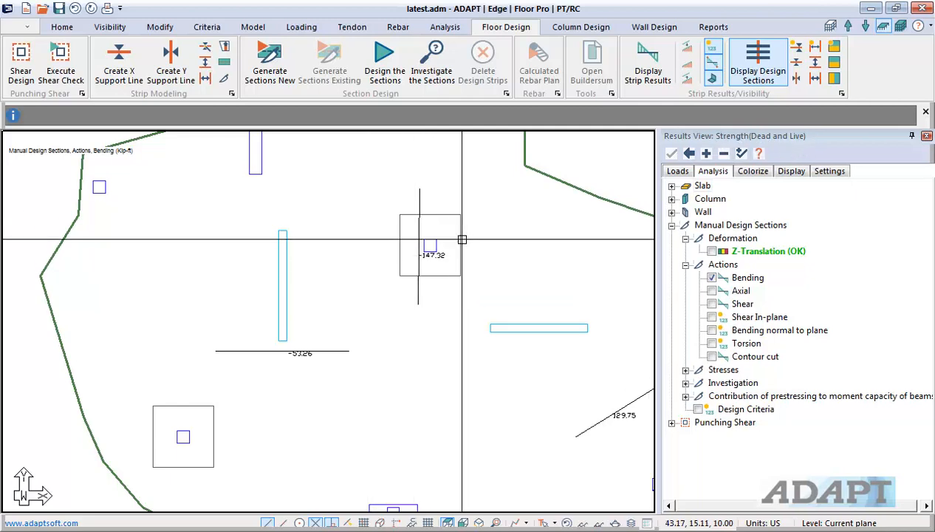
# Review the axial, in-plane shear and contour cut results for the manual design sections.
pyautogui.click(713, 291)
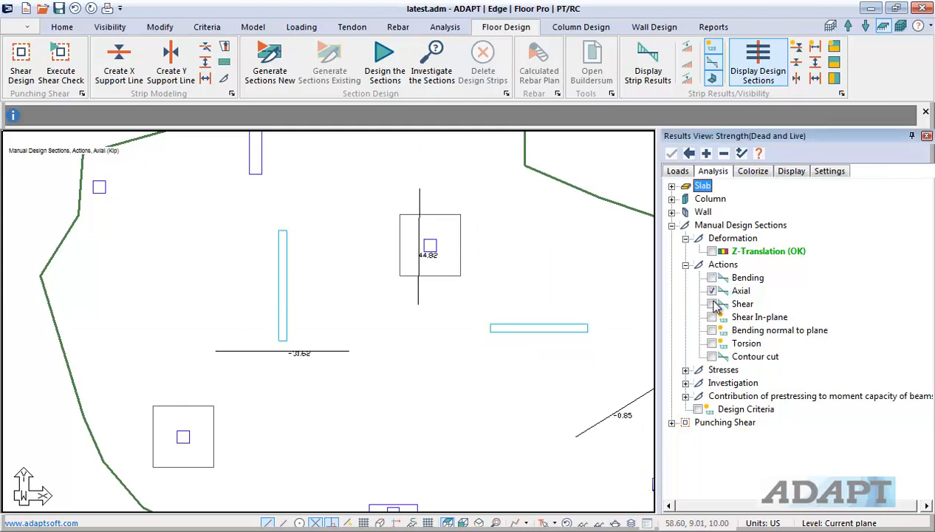
pyautogui.click(712, 317)
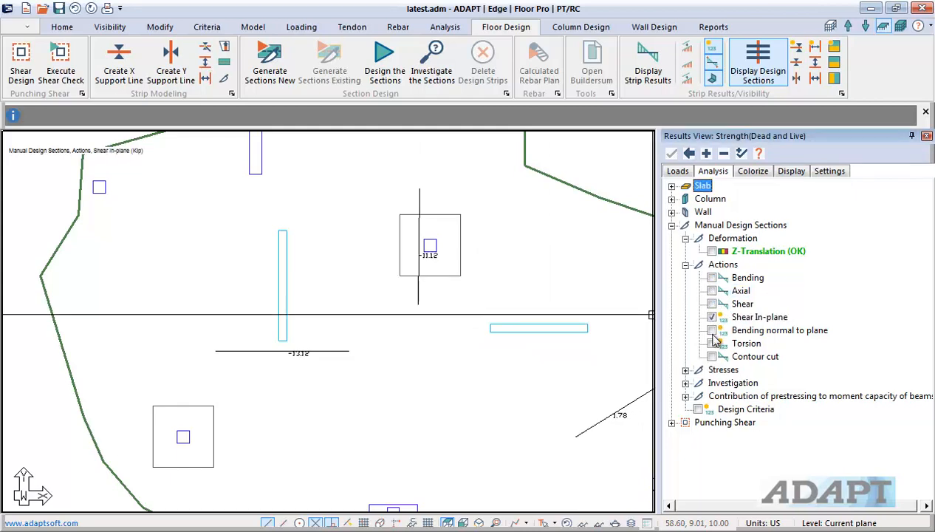
pyautogui.click(712, 357)
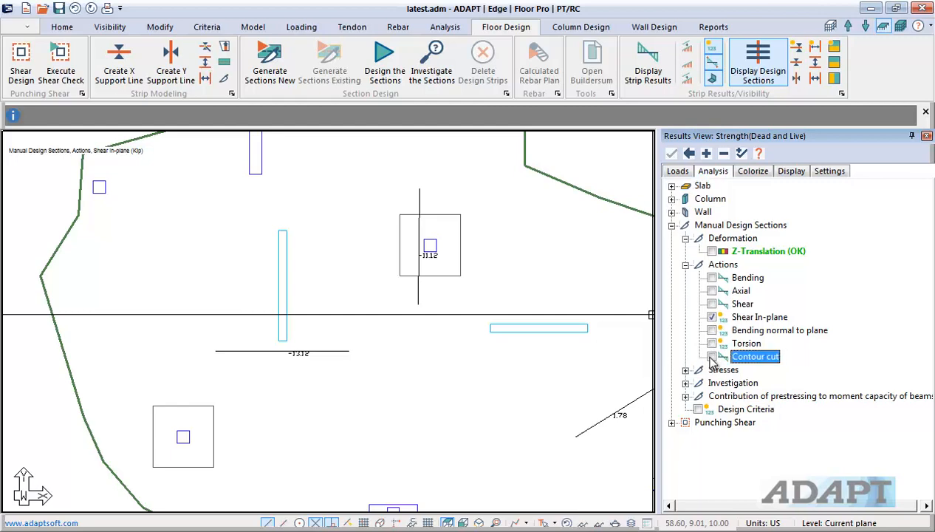
pyautogui.click(712, 357)
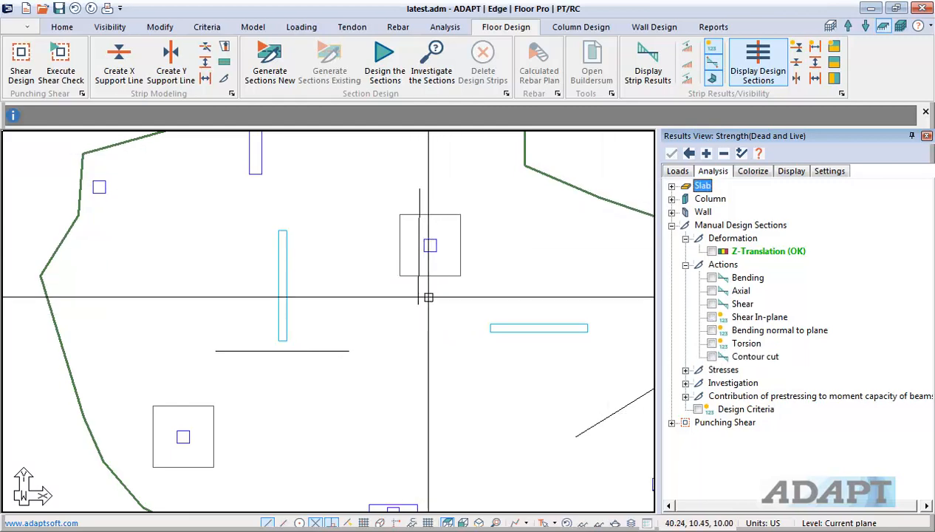
pyautogui.click(713, 357)
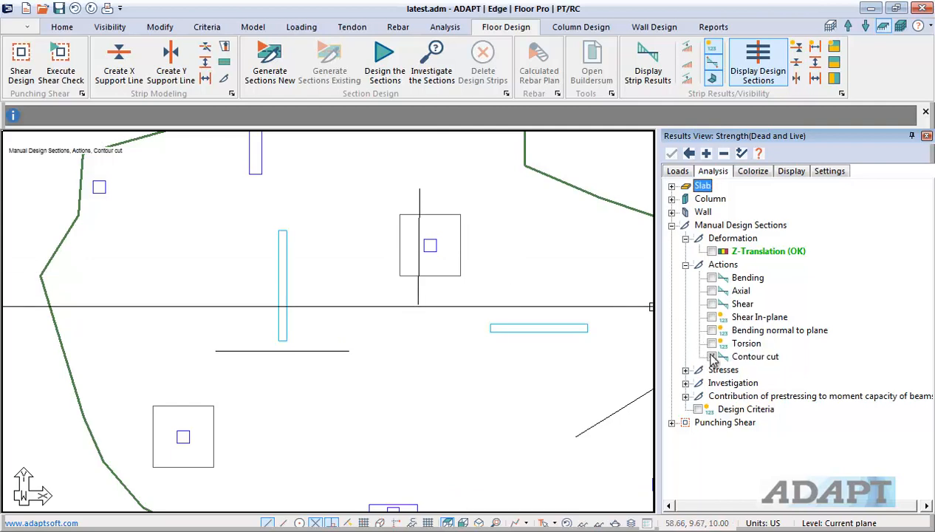
# Show the bending actions on the section lines again, then clear them and collapse the action results.
pyautogui.click(711, 279)
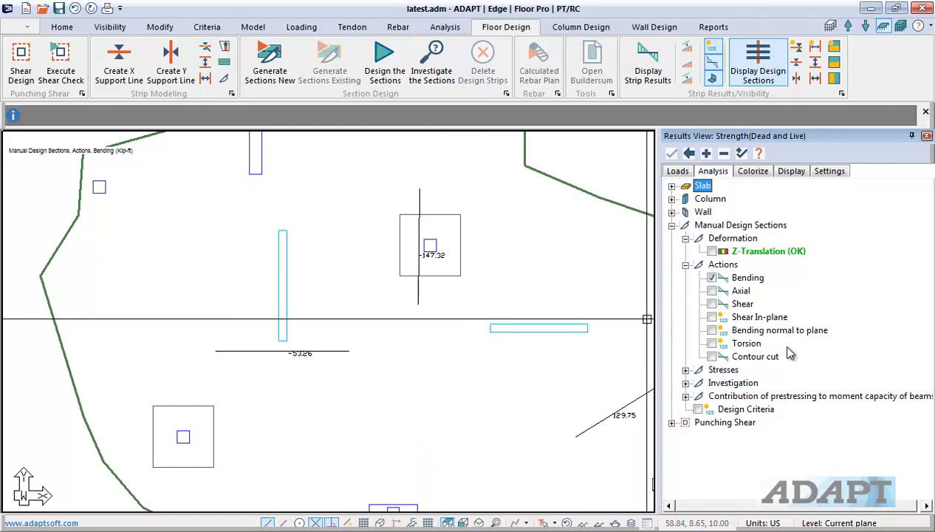
pyautogui.click(712, 278)
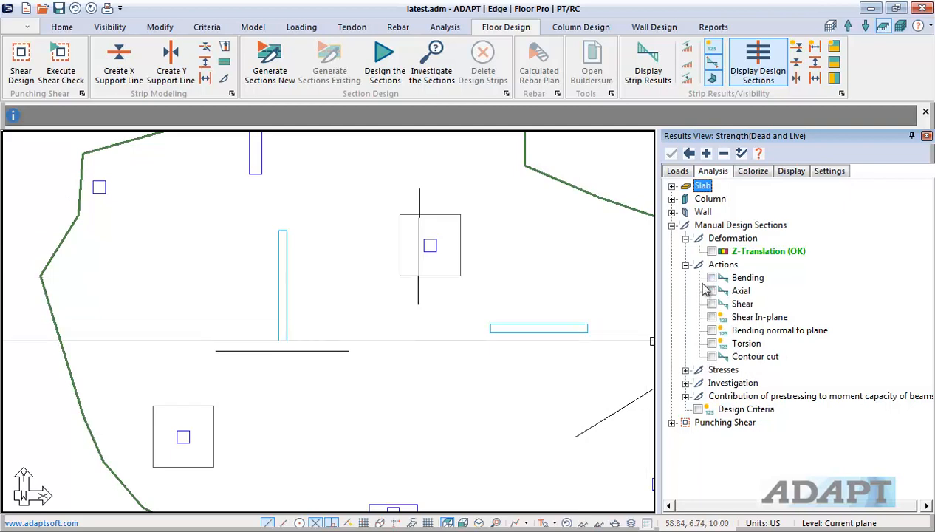
pyautogui.click(686, 266)
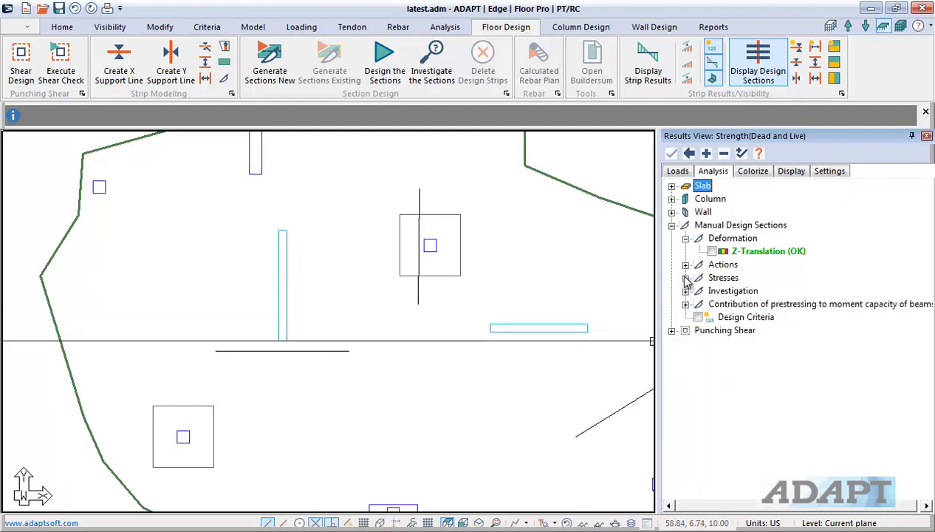
# Expand the section stress results and set the results load combination to Service(Total Load).
pyautogui.click(686, 278)
pyautogui.click(678, 171)
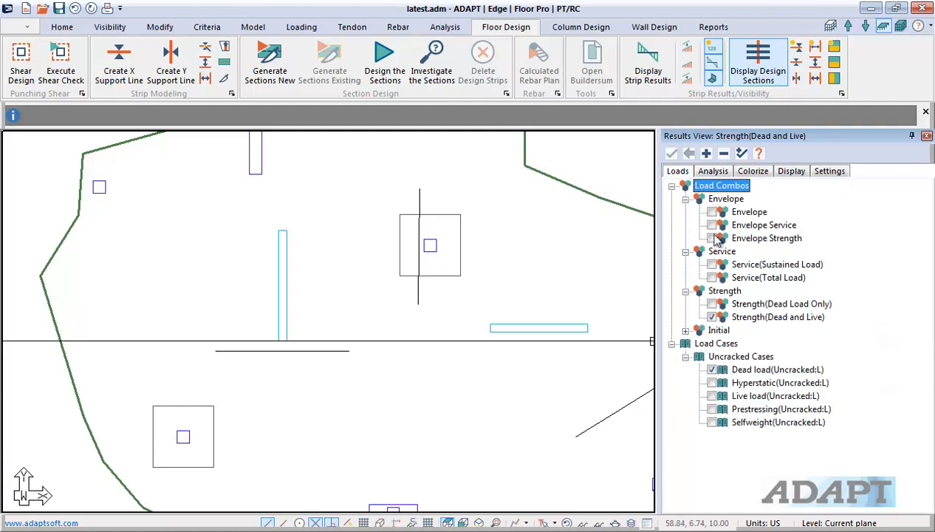
pyautogui.click(712, 278)
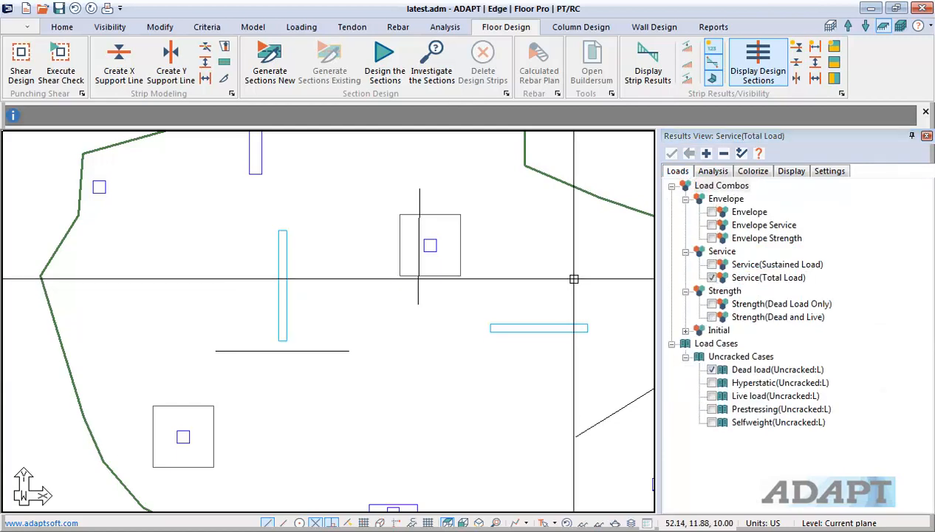
pyautogui.scroll(3, 275, 42)
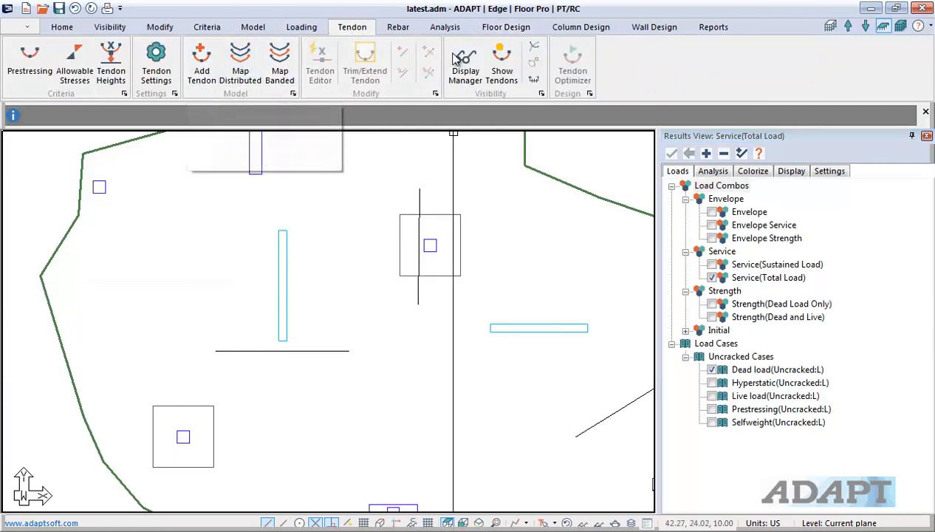
pyautogui.scroll(-5, 493, 194)
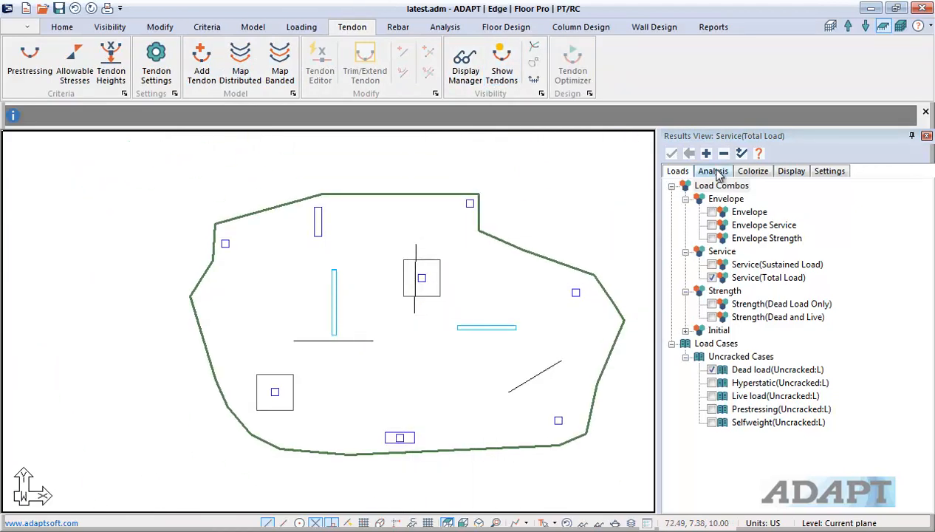
# Display the top and then the bottom stresses on the manual design sections and inspect the values.
pyautogui.click(717, 173)
pyautogui.click(712, 291)
pyautogui.click(712, 304)
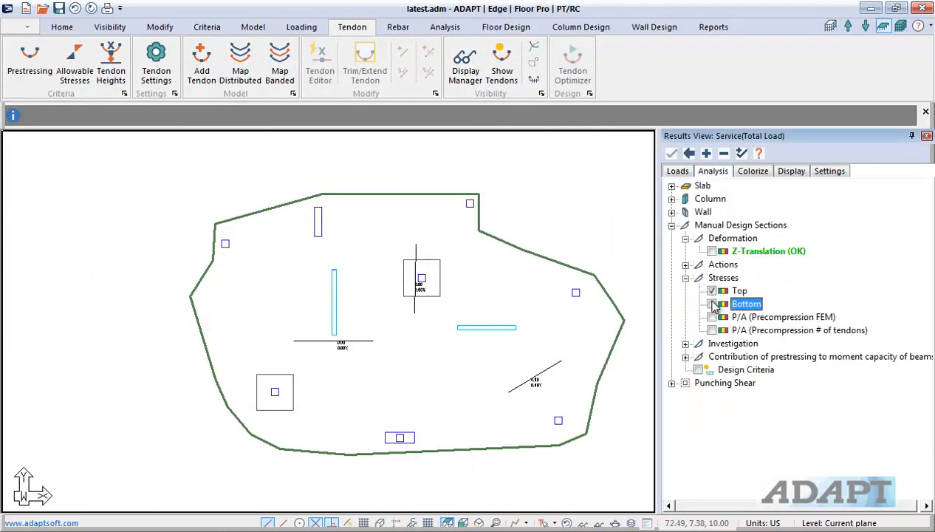
pyautogui.scroll(3, 392, 336)
pyautogui.scroll(-5, 436, 267)
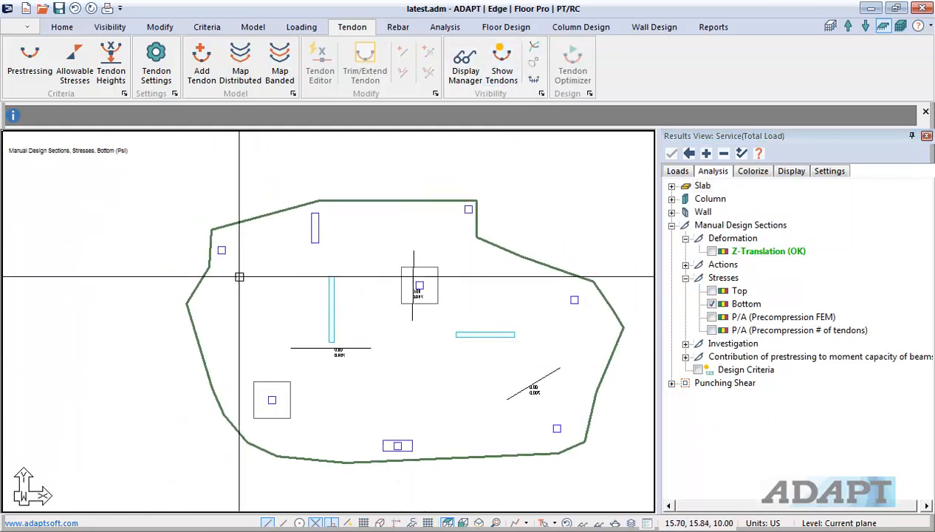
# Add one tendon across the vertical section through the upper interior column and another across the horizontal section below the wall.
pyautogui.click(199, 63)
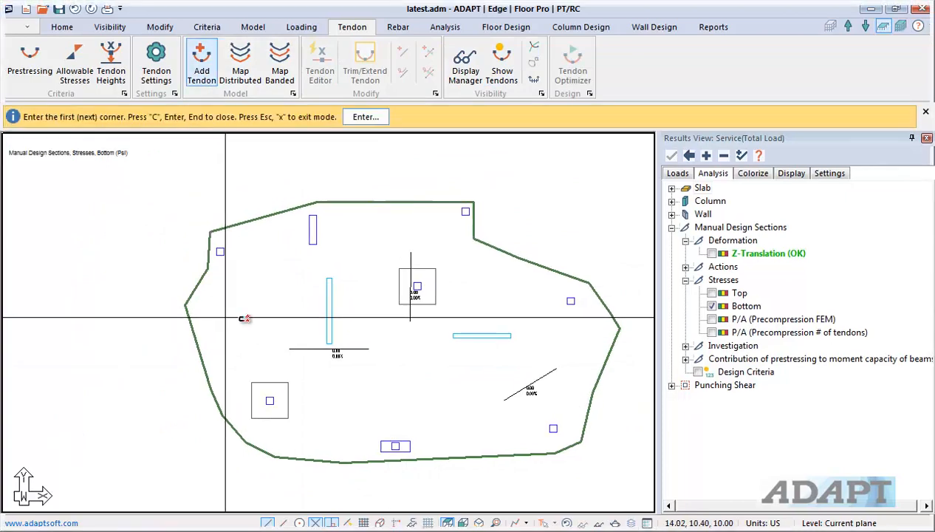
pyautogui.click(236, 291)
pyautogui.click(518, 279)
pyautogui.press('c')
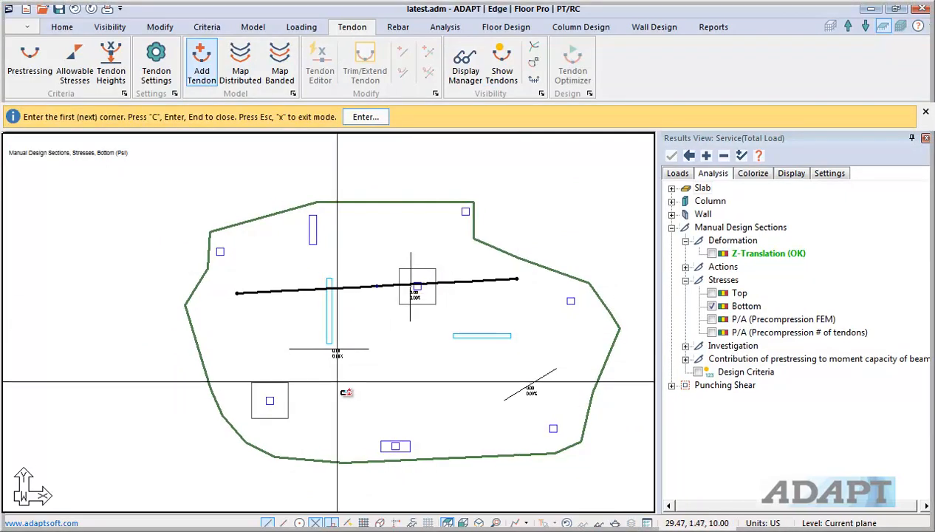
pyautogui.click(337, 398)
pyautogui.click(356, 246)
pyautogui.press('c')
# Add a third tendon diagonally across the sloped section, ending at the lower-right column, and finish tendon creation.
pyautogui.click(442, 313)
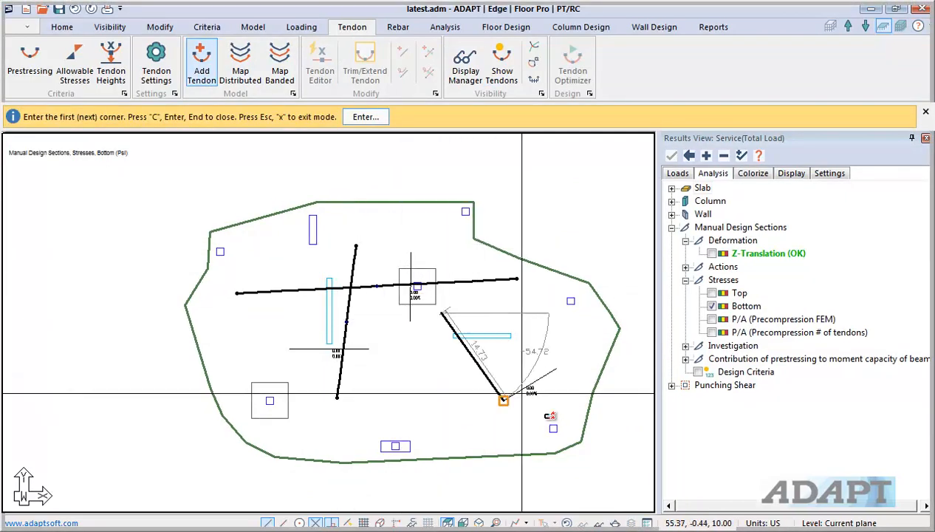
pyautogui.click(553, 427)
pyautogui.press('c')
pyautogui.rightClick(415, 192)
pyautogui.click(434, 178)
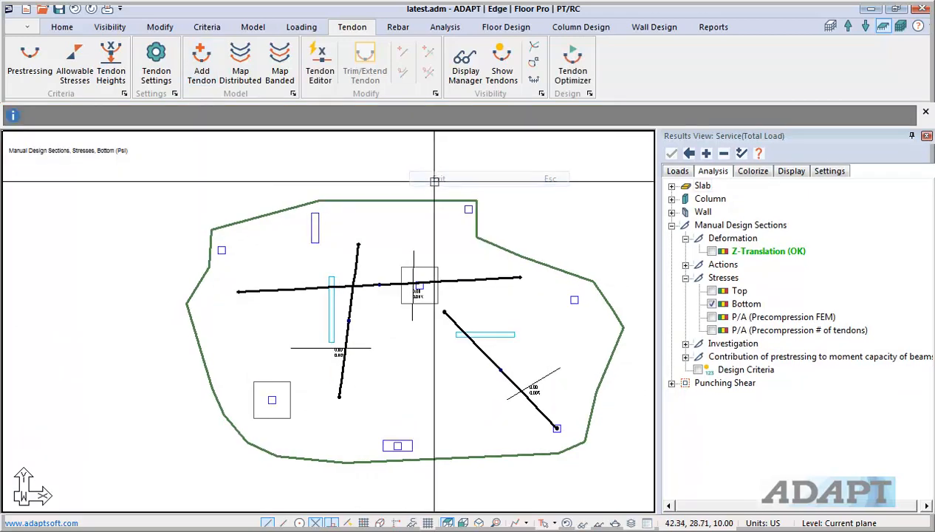
# Rerun the structural analysis of the slab with the added tendons and save the solution.
pyautogui.click(445, 26)
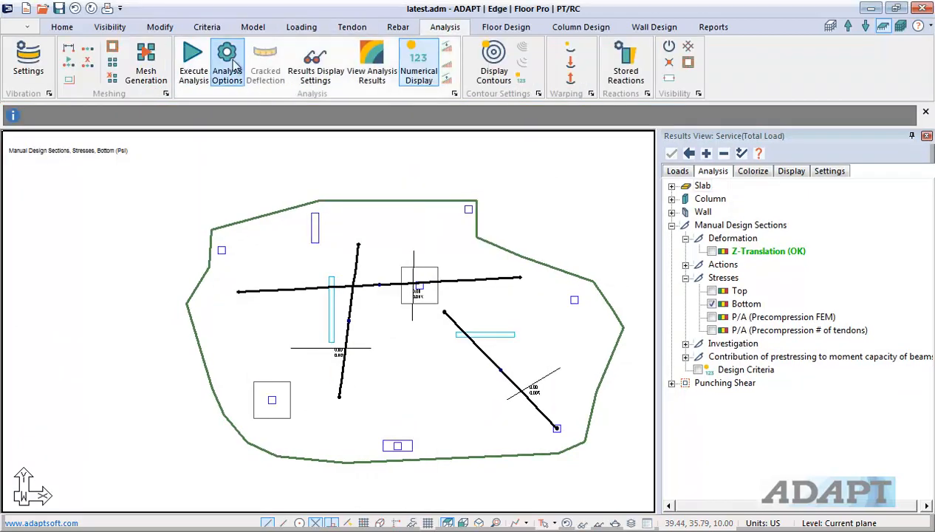
pyautogui.click(192, 54)
pyautogui.click(446, 451)
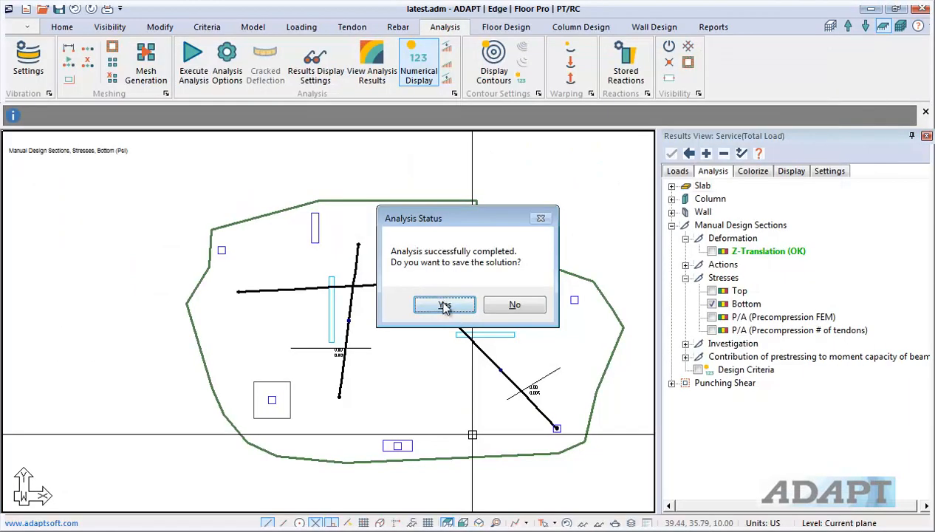
pyautogui.click(445, 307)
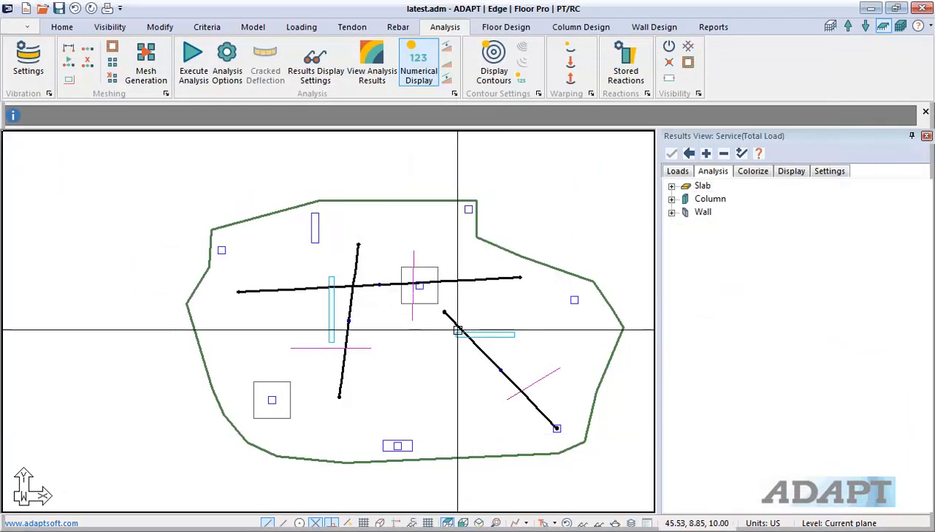
# Select the three manual design sections, design them, save the results and clear the selection.
pyautogui.click(510, 397)
pyautogui.click(411, 318)
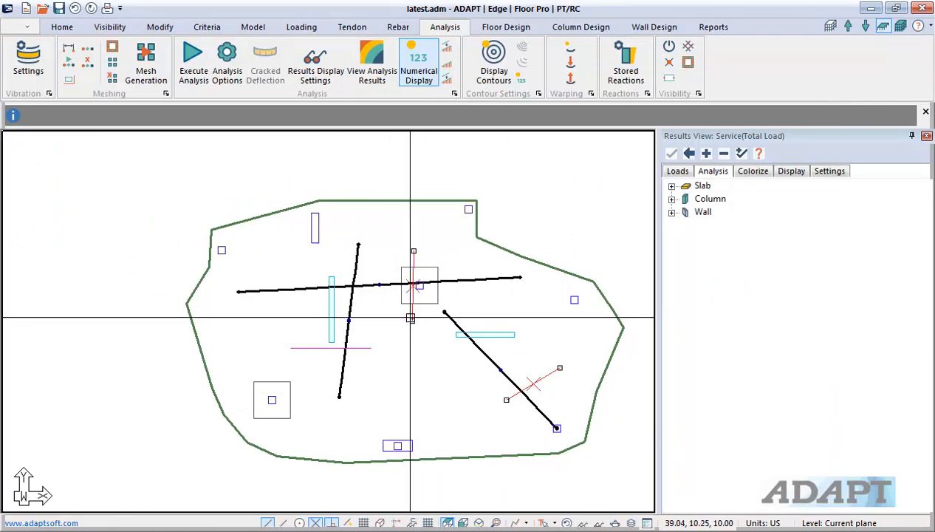
pyautogui.click(349, 347)
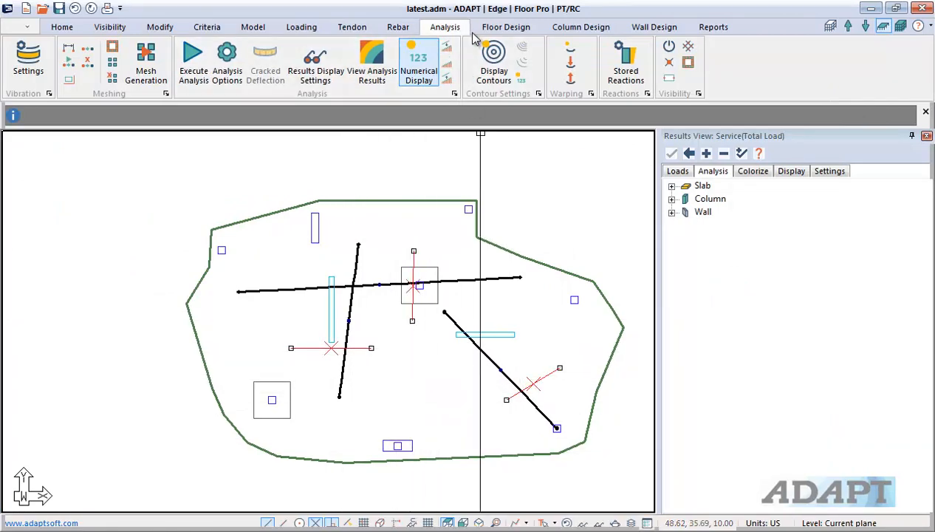
pyautogui.click(507, 26)
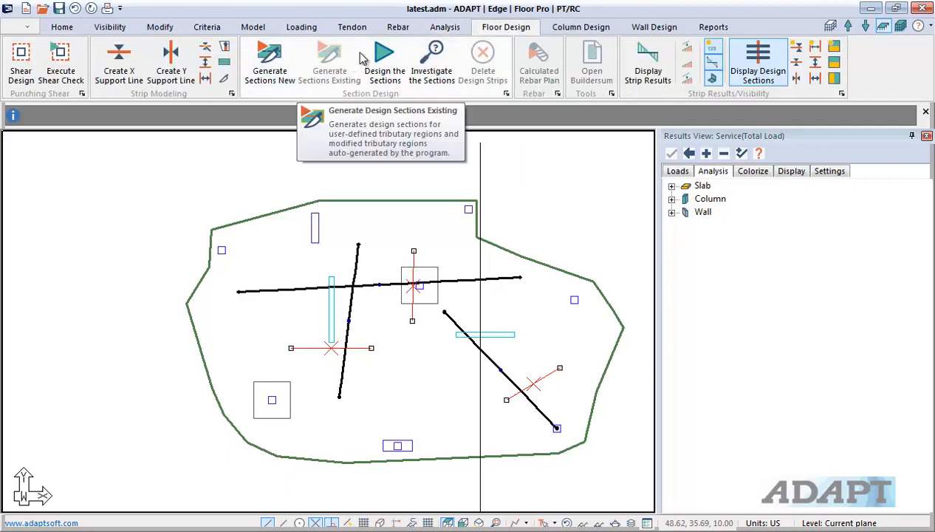
pyautogui.click(384, 62)
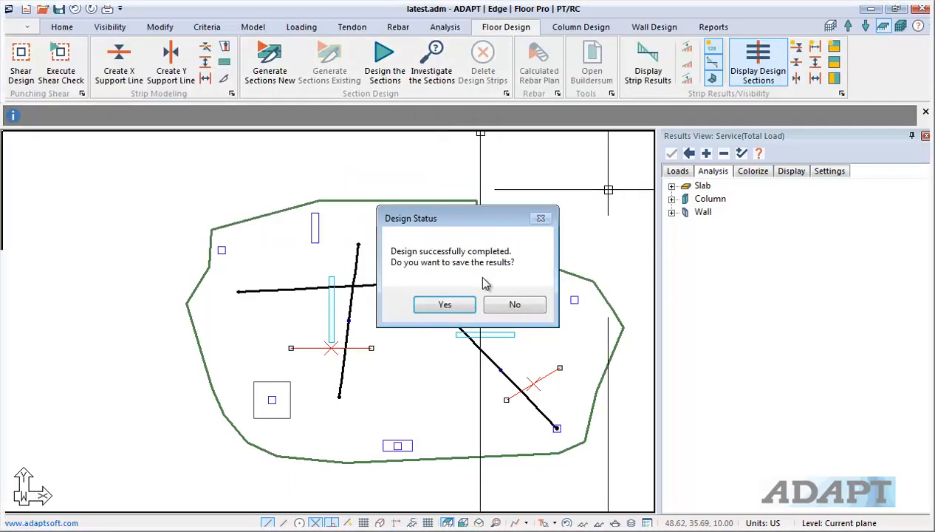
pyautogui.click(445, 305)
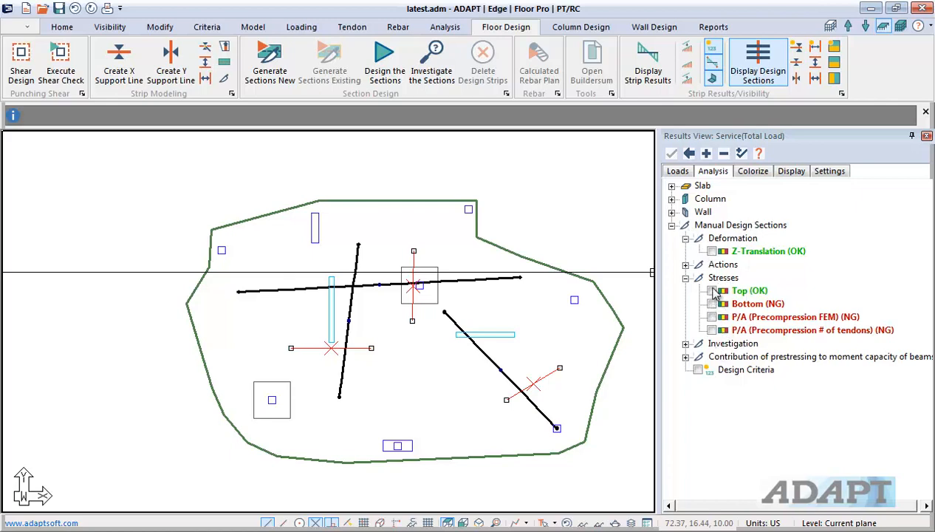
pyautogui.click(527, 325)
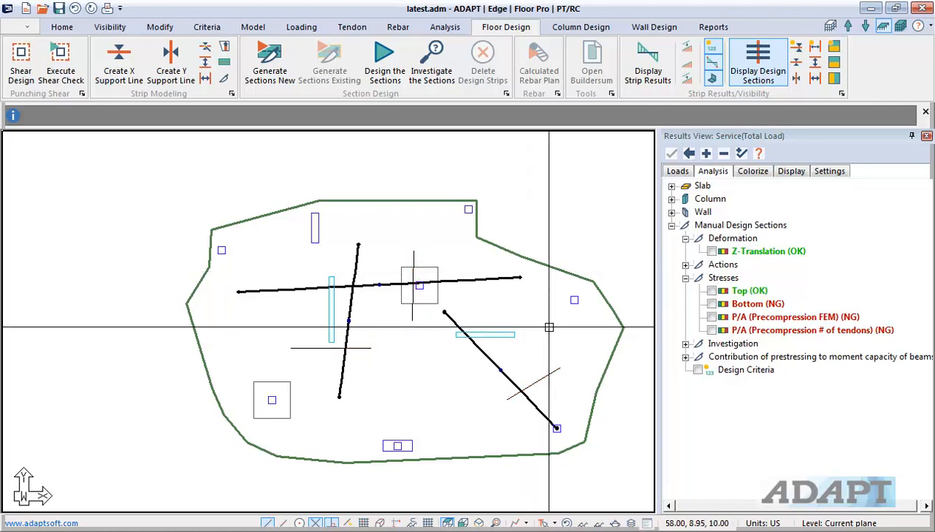
# Check the active load combination, display the top stresses on the manual design sections and inspect them at all three sections.
pyautogui.click(679, 172)
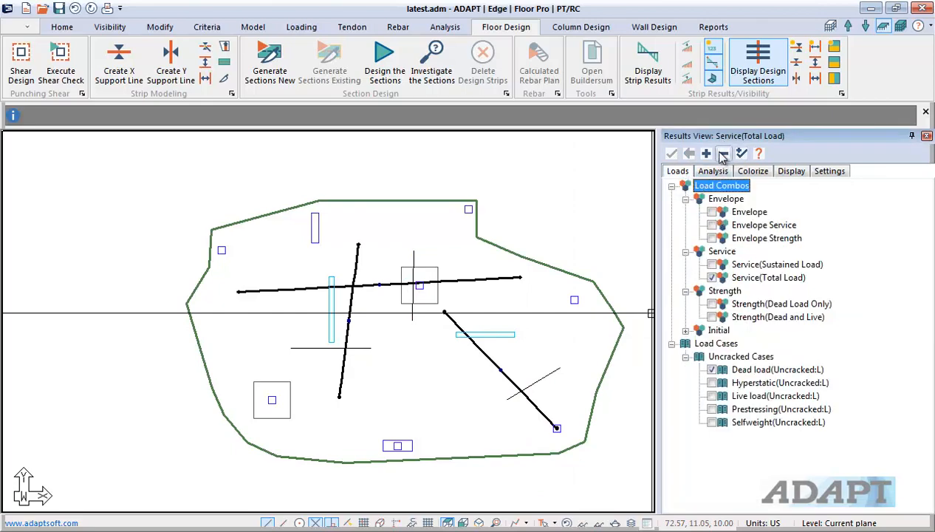
pyautogui.click(712, 171)
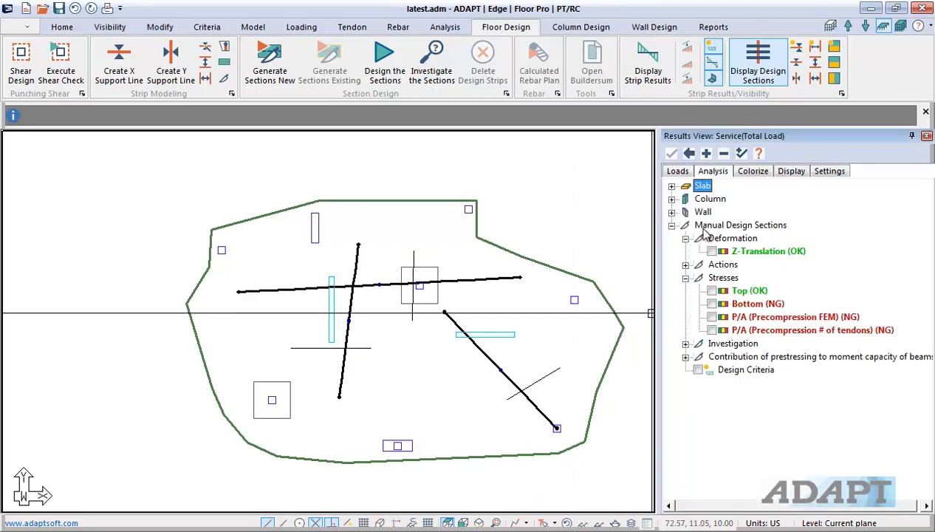
pyautogui.click(712, 291)
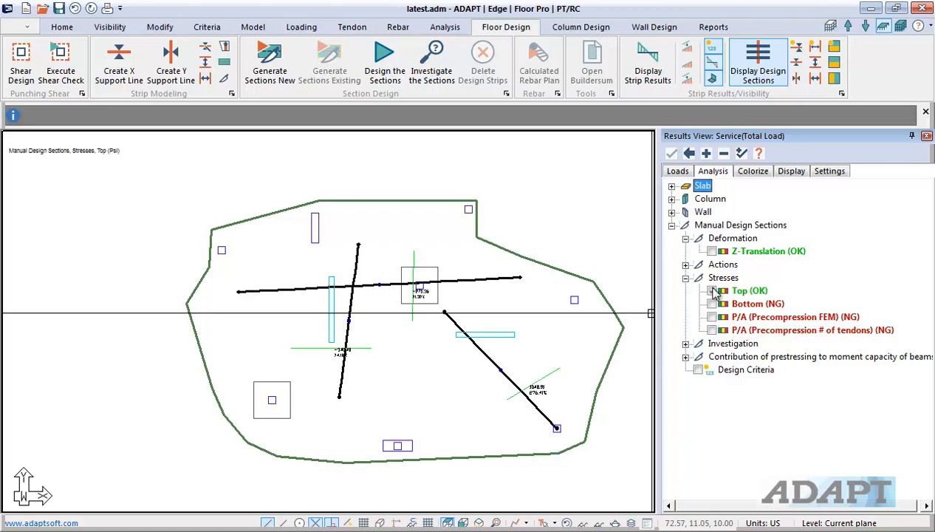
pyautogui.scroll(5, 421, 266)
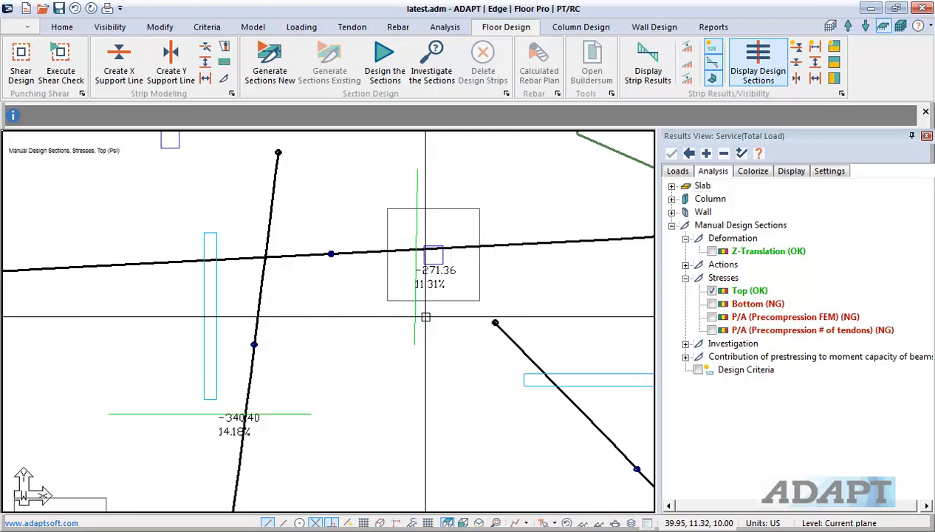
pyautogui.scroll(4, 414, 281)
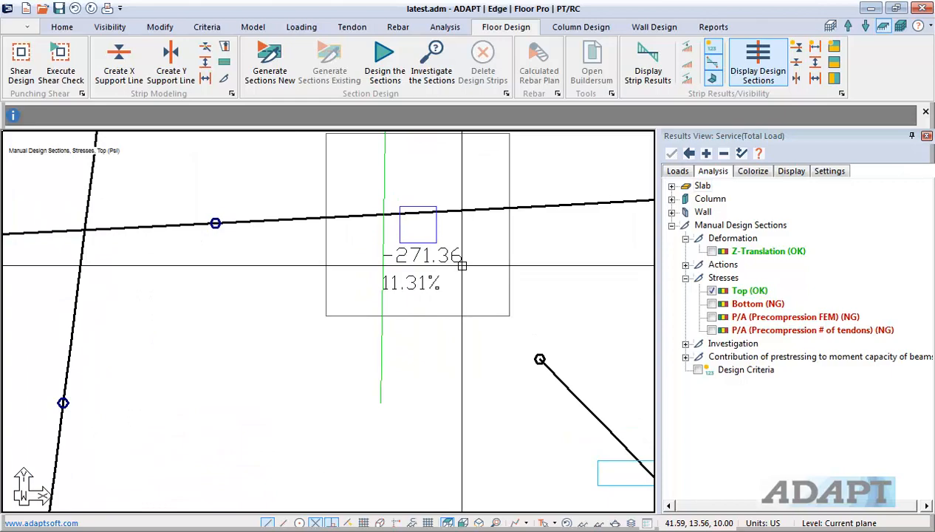
pyautogui.scroll(-1, 445, 268)
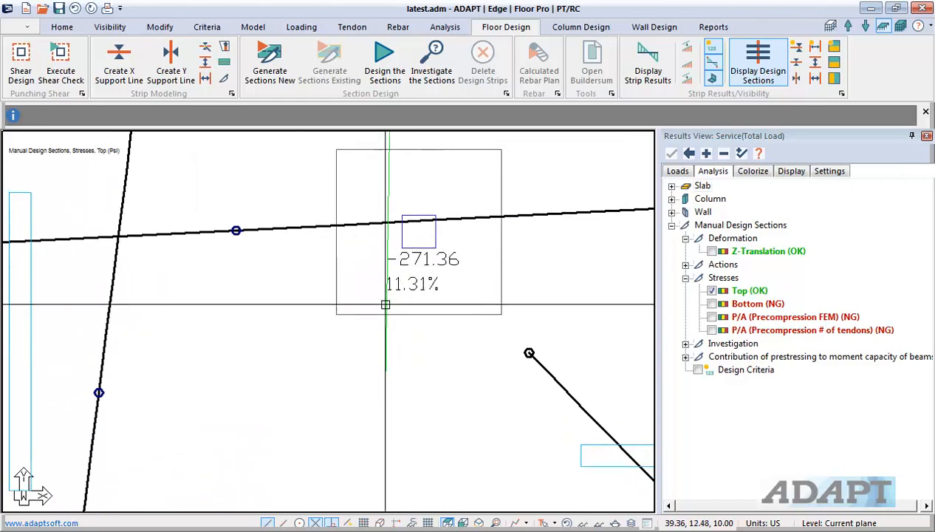
pyautogui.scroll(-6, 375, 252)
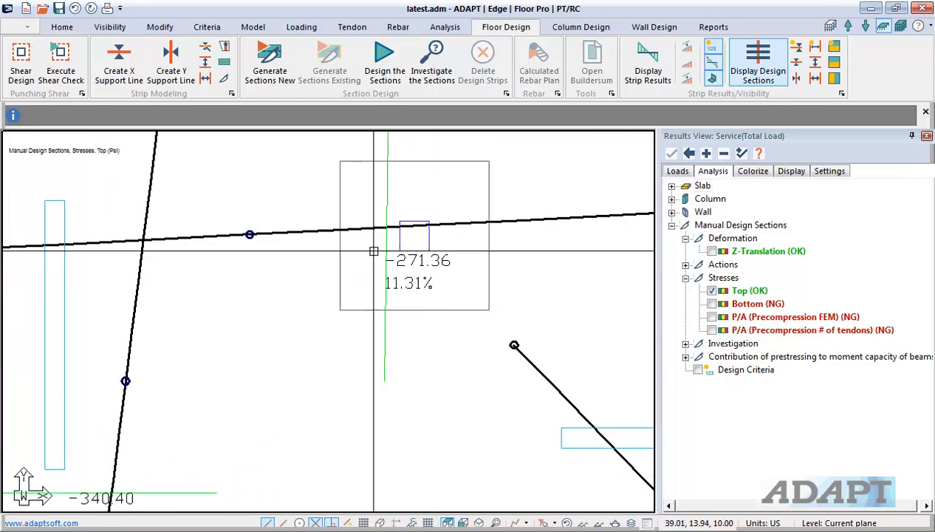
pyautogui.moveTo(511, 429); pyautogui.dragTo(407, 321, button='middle')
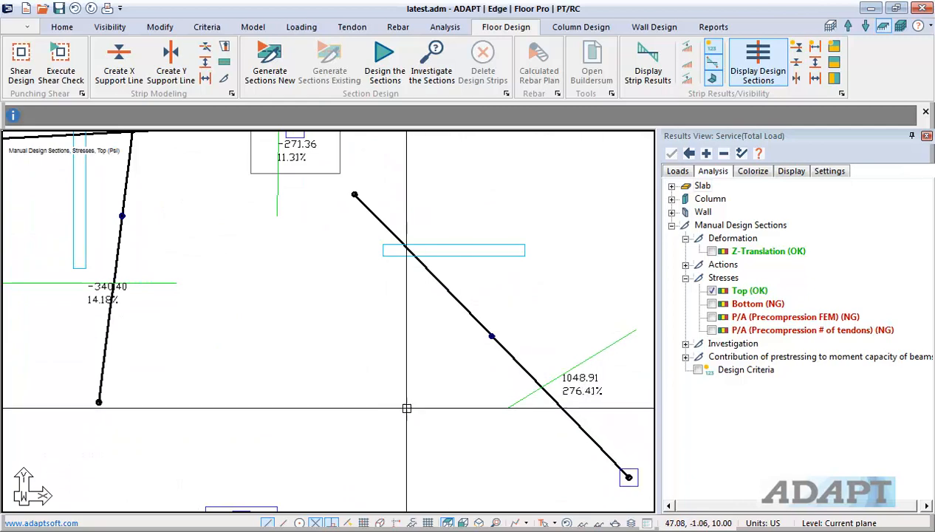
pyautogui.scroll(-2, 436, 399)
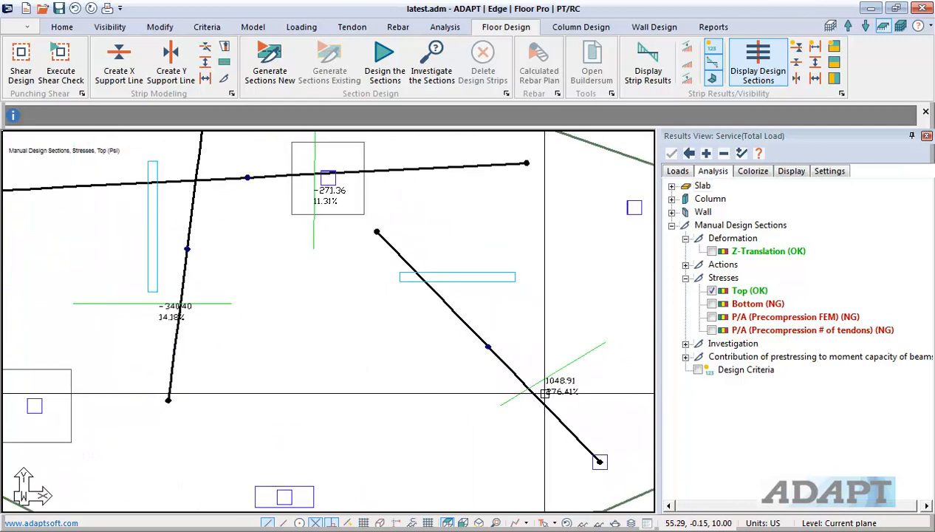
# Review the bottom stresses and the P/A precompression by number of tendons and by FEM on the sections, ending with stress display off.
pyautogui.click(709, 304)
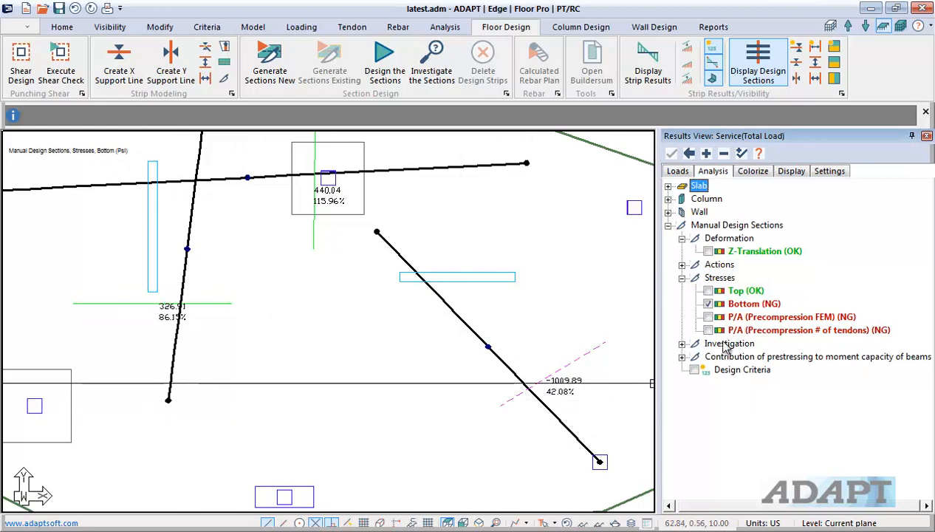
pyautogui.click(709, 317)
pyautogui.click(709, 330)
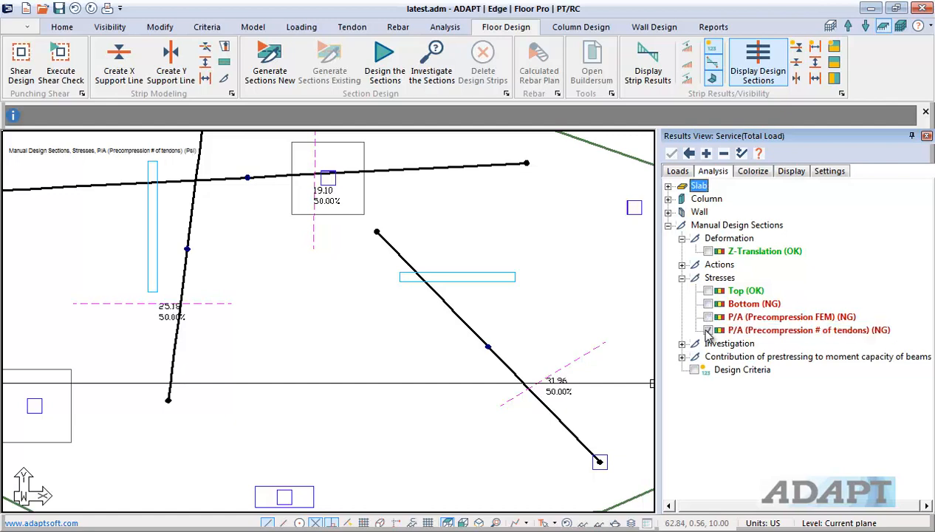
pyautogui.click(709, 317)
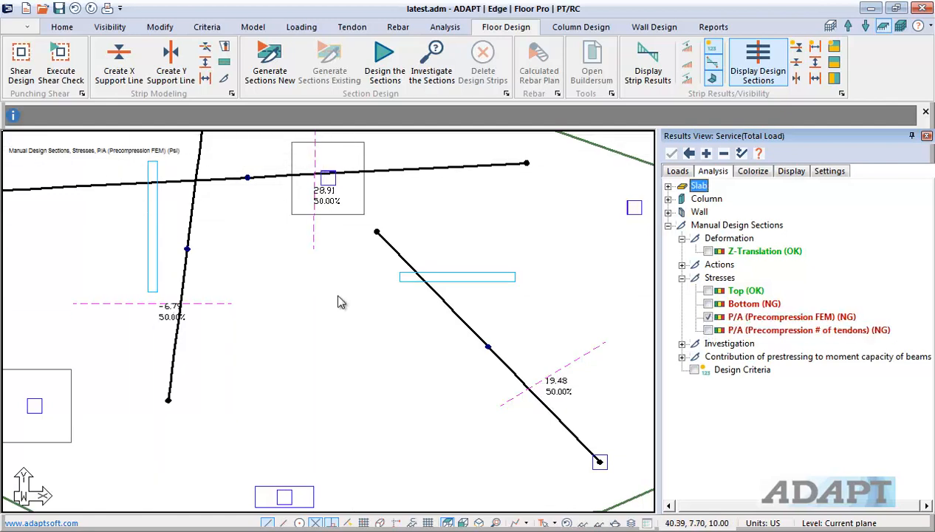
pyautogui.scroll(2, 316, 214)
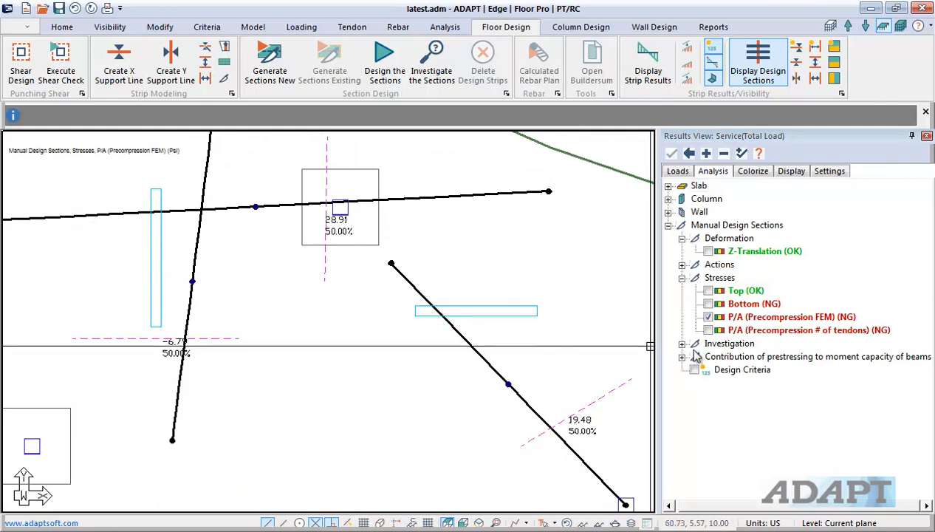
pyautogui.click(710, 317)
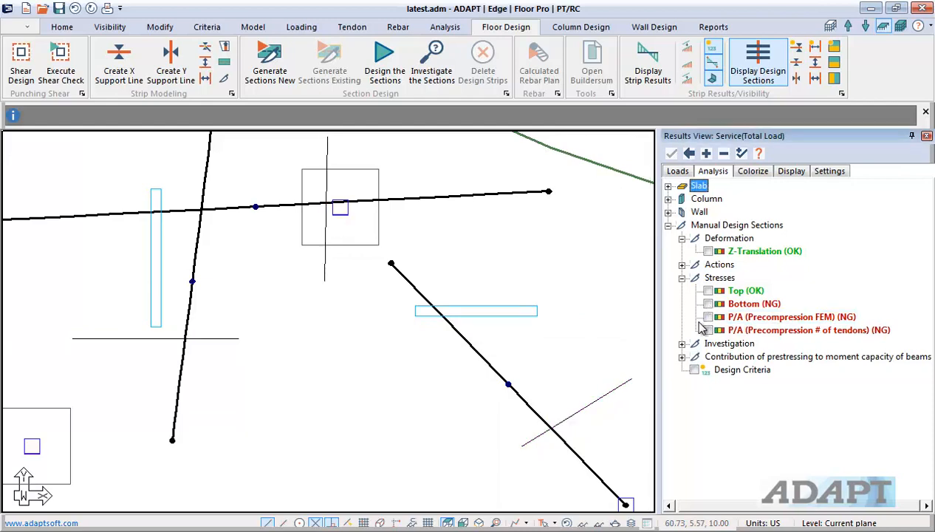
# Expand the Investigation results and inspect Moment Capacity and Moment Capacity with Demand on the manual design sections.
pyautogui.click(682, 344)
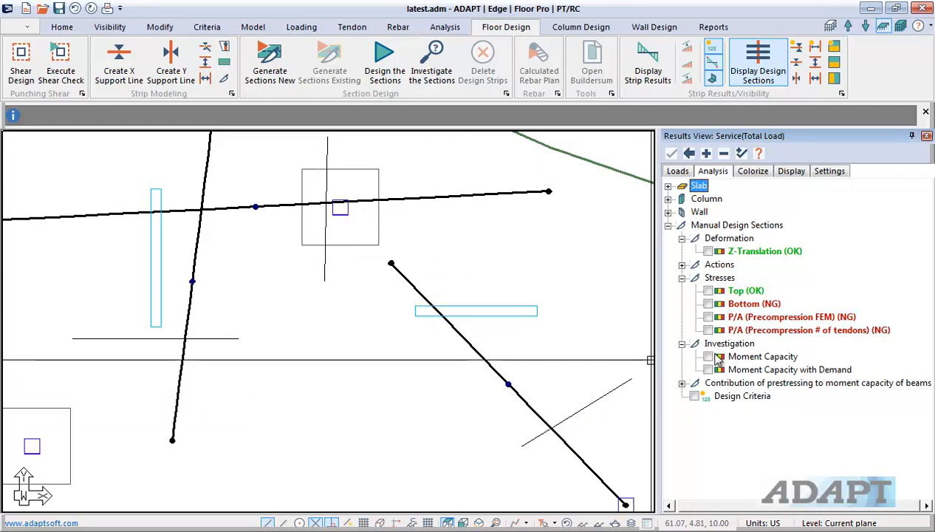
pyautogui.click(710, 357)
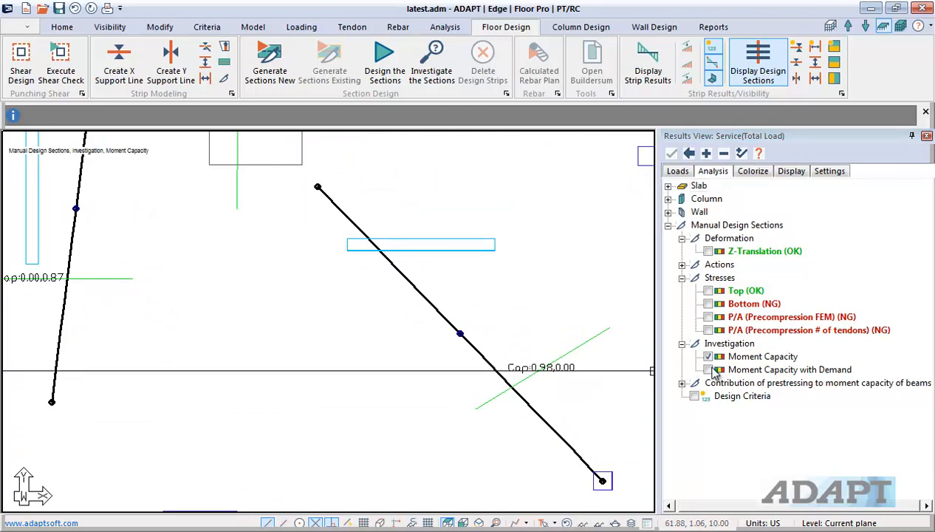
pyautogui.click(710, 370)
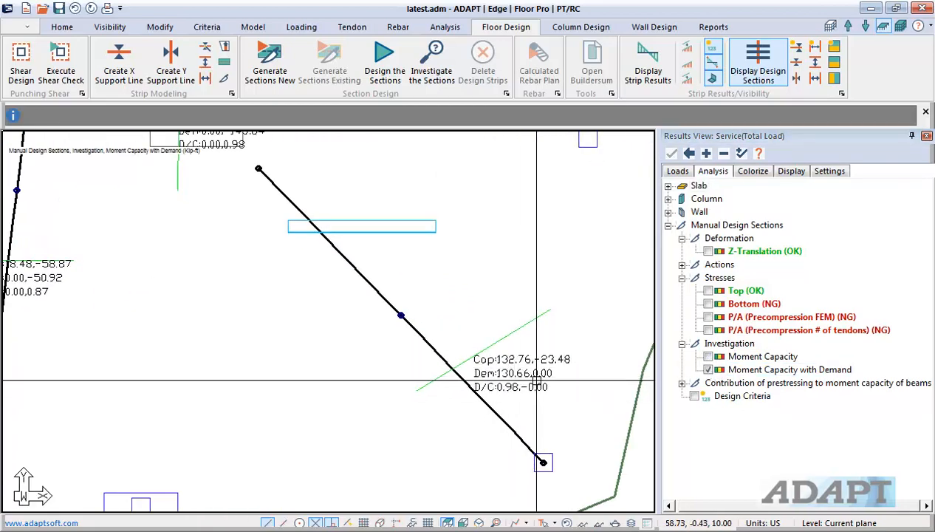
pyautogui.scroll(-1, 627, 453)
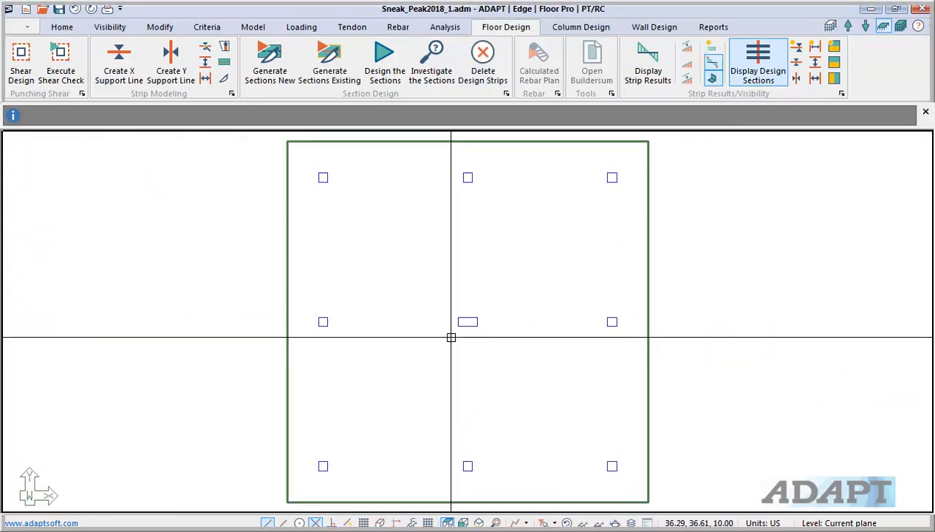
# Show the tendons in the Sneak_Peak2018_1 model, analyze it for all five load combinations with Uncracked stiffness and save the solution.
pyautogui.click(356, 28)
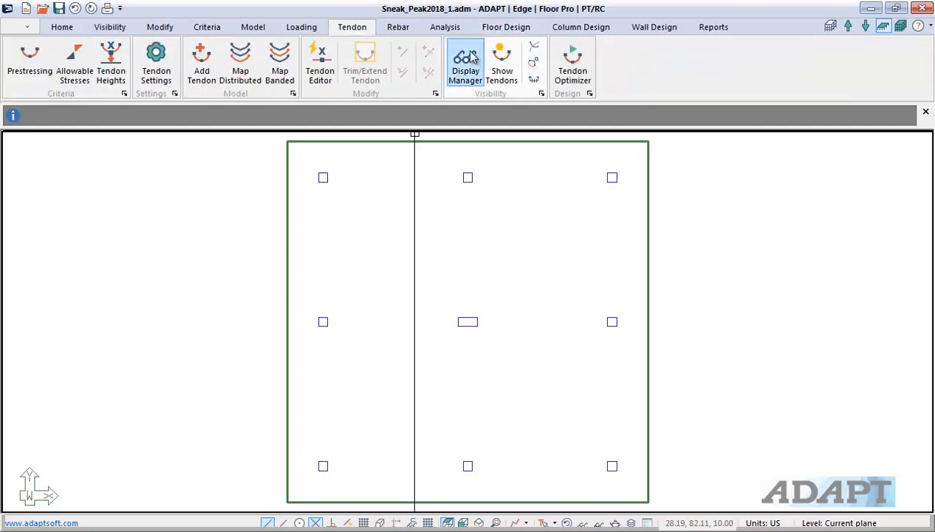
pyautogui.click(501, 63)
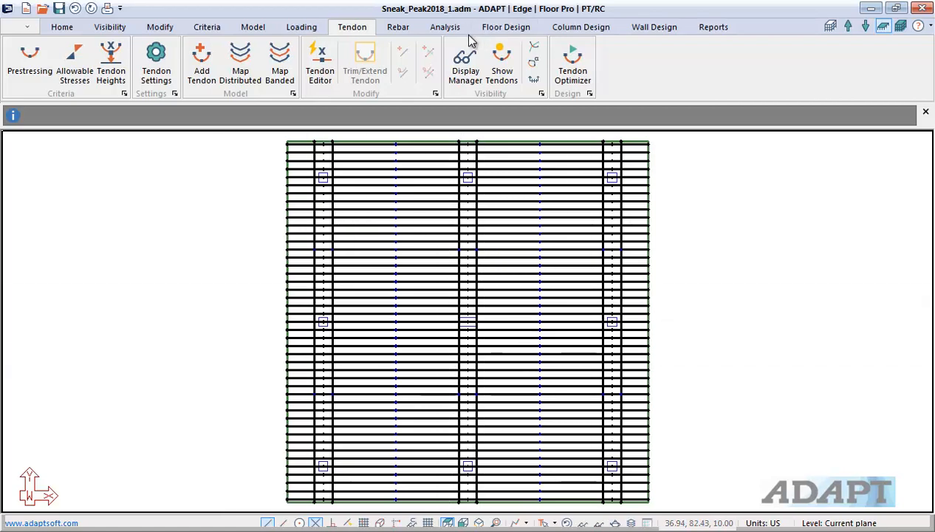
pyautogui.click(445, 28)
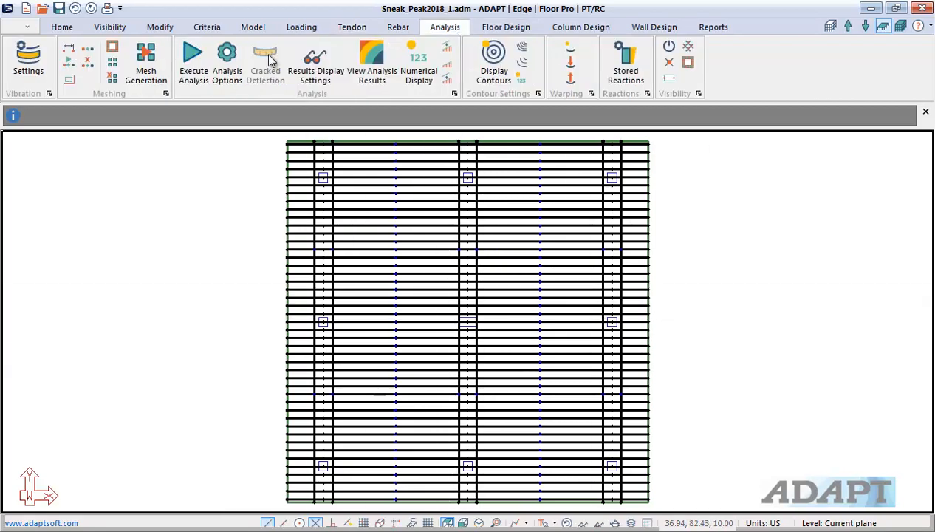
pyautogui.click(199, 68)
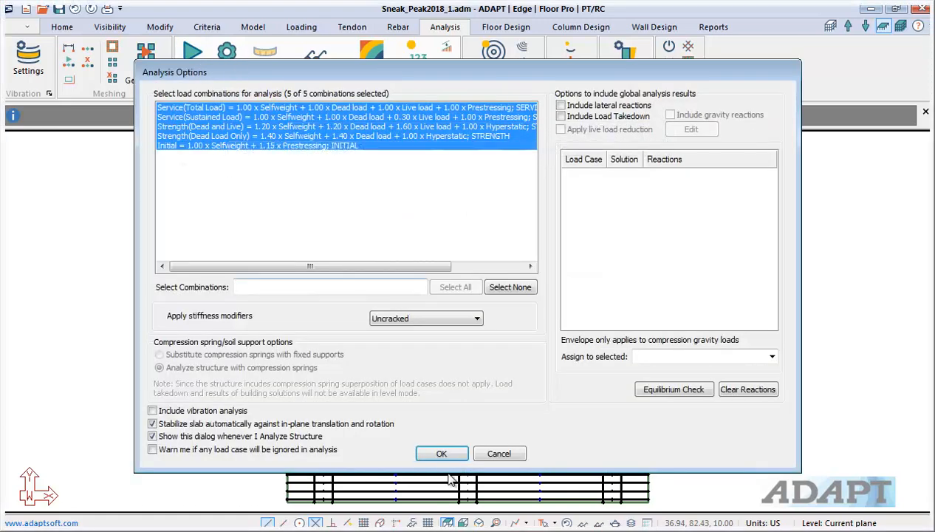
pyautogui.click(442, 454)
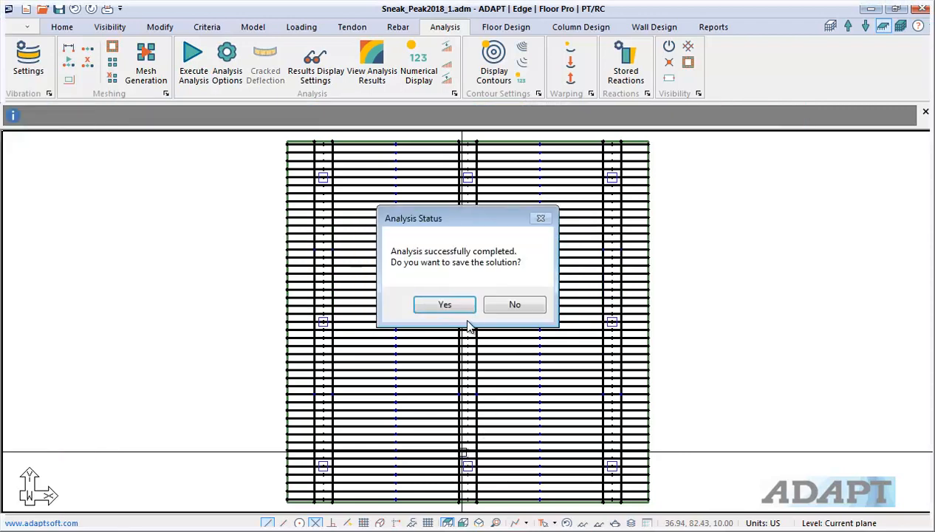
pyautogui.click(445, 305)
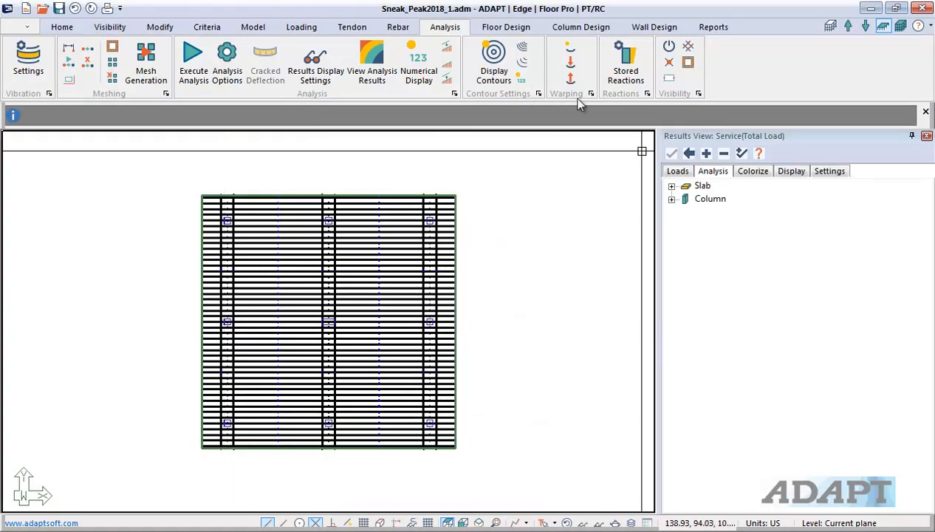
# Hide the tendons and generate new design sections for the rectangular slab.
pyautogui.click(352, 26)
pyautogui.click(501, 66)
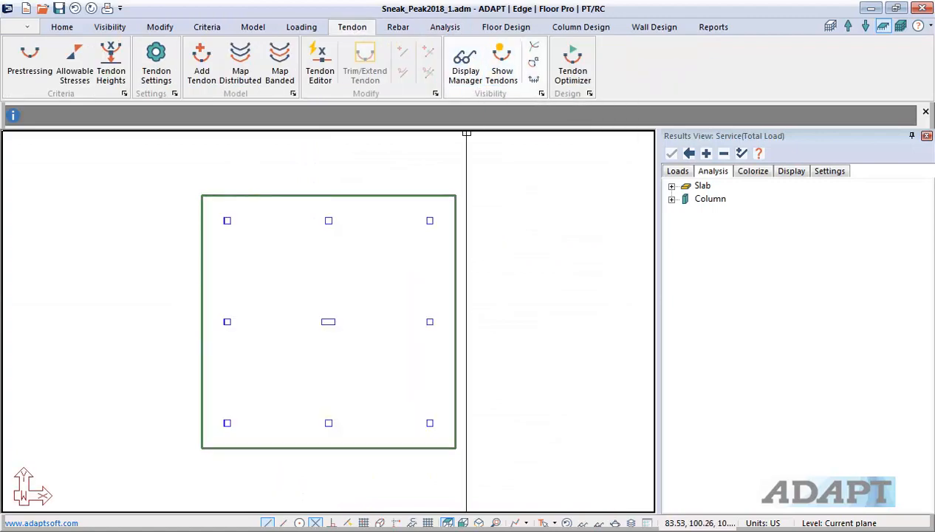
pyautogui.click(506, 26)
pyautogui.click(270, 70)
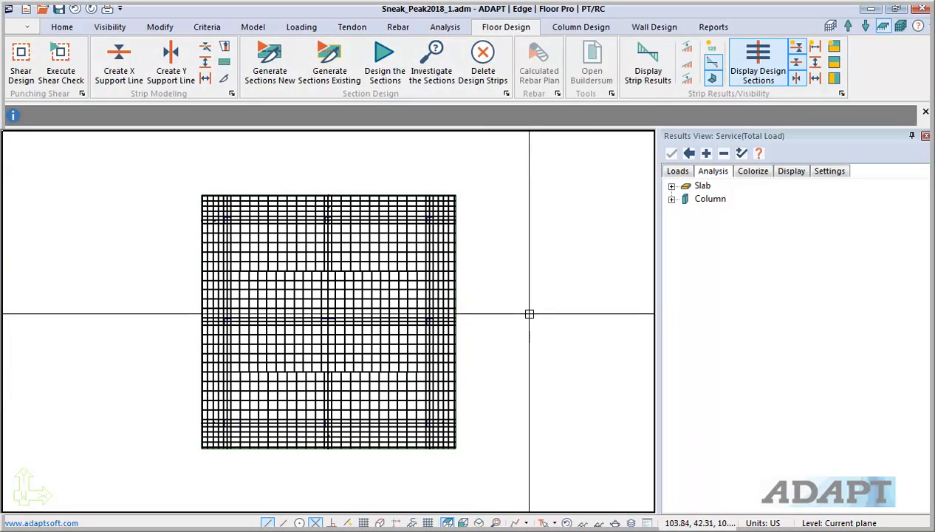
# Display only the X-direction design sections, design the sections with the results saved, and expand their Balanced Loading results.
pyautogui.click(798, 62)
pyautogui.click(798, 63)
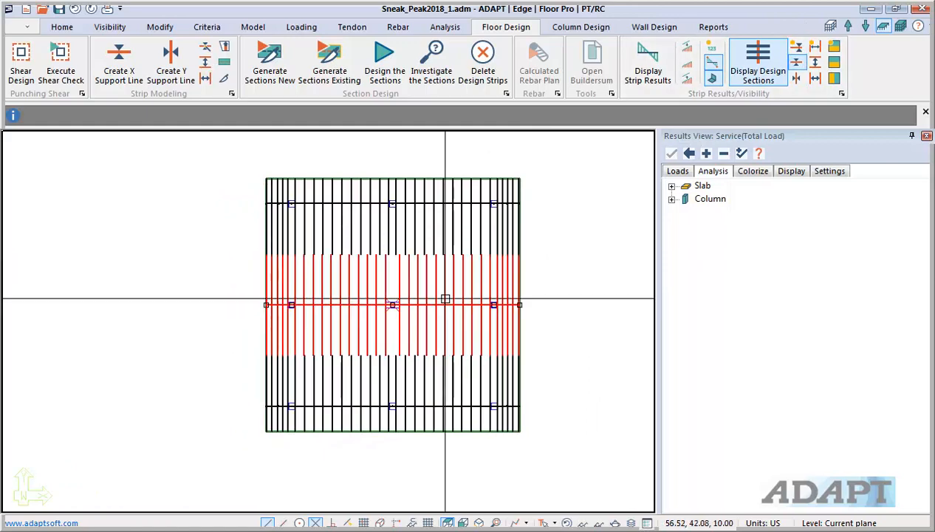
pyautogui.click(385, 70)
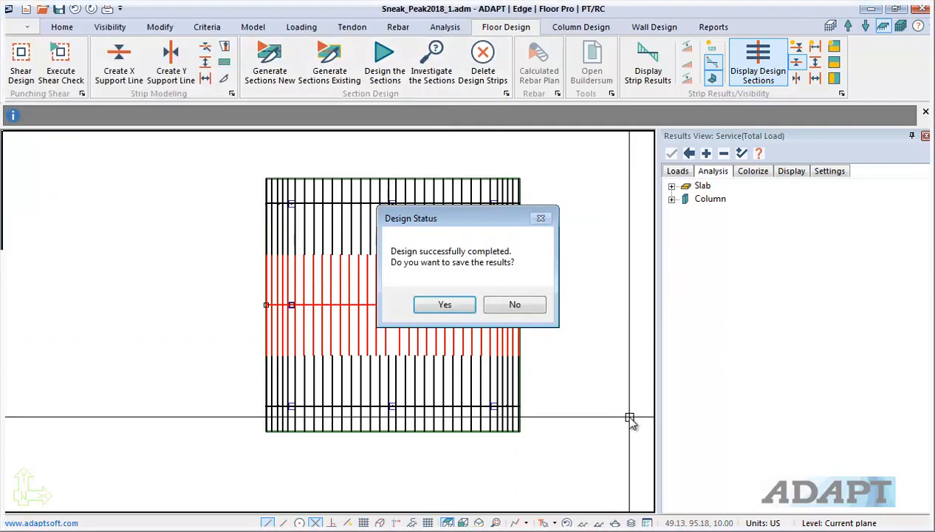
pyautogui.click(423, 305)
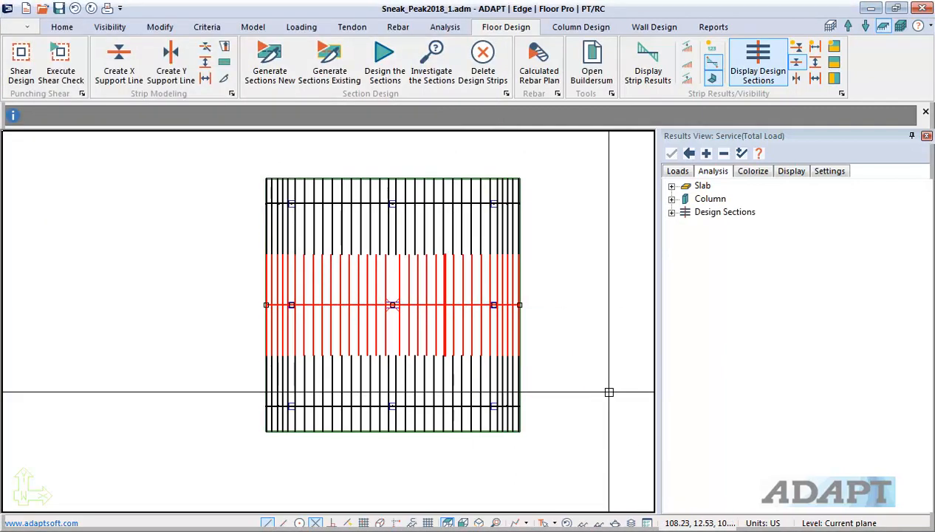
pyautogui.click(671, 213)
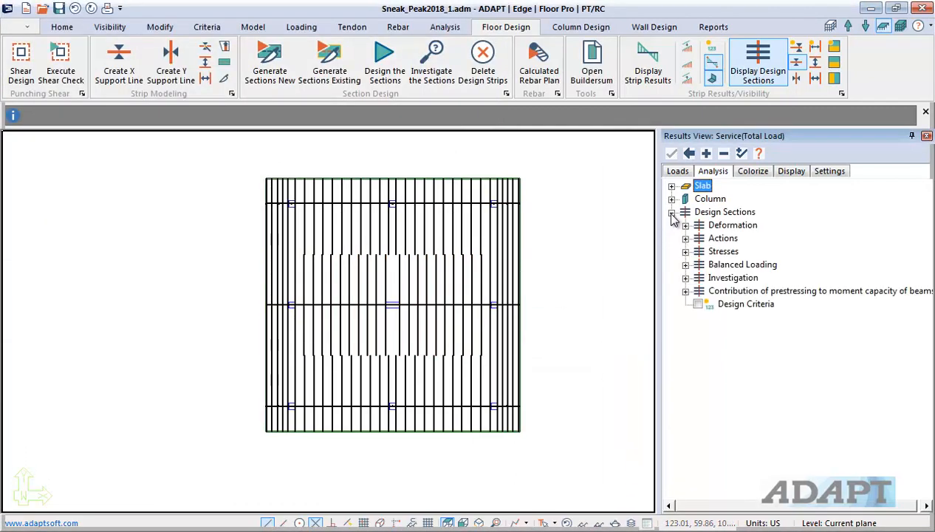
pyautogui.click(686, 265)
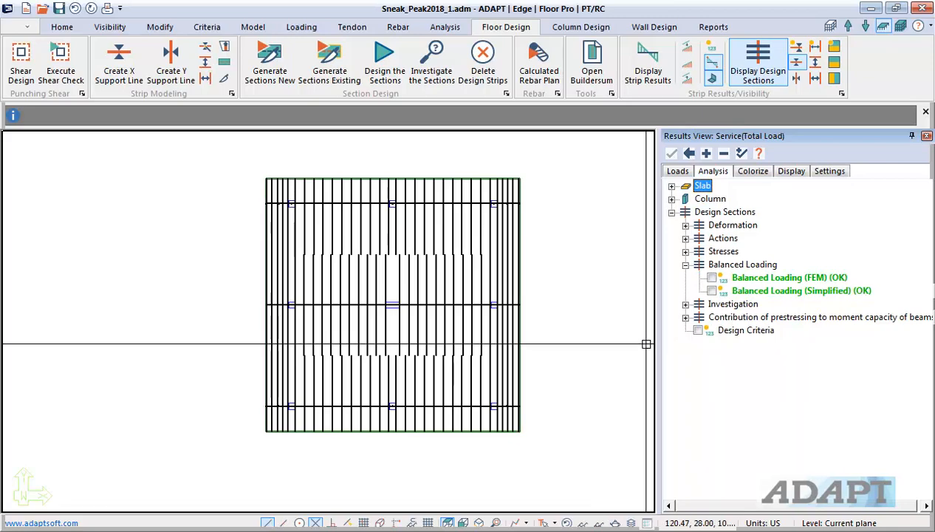
# Show the tendons and inspect the Shape/System/Friction profile of Tendon 33 in the central strip.
pyautogui.click(353, 27)
pyautogui.click(506, 58)
pyautogui.scroll(11, 399, 259)
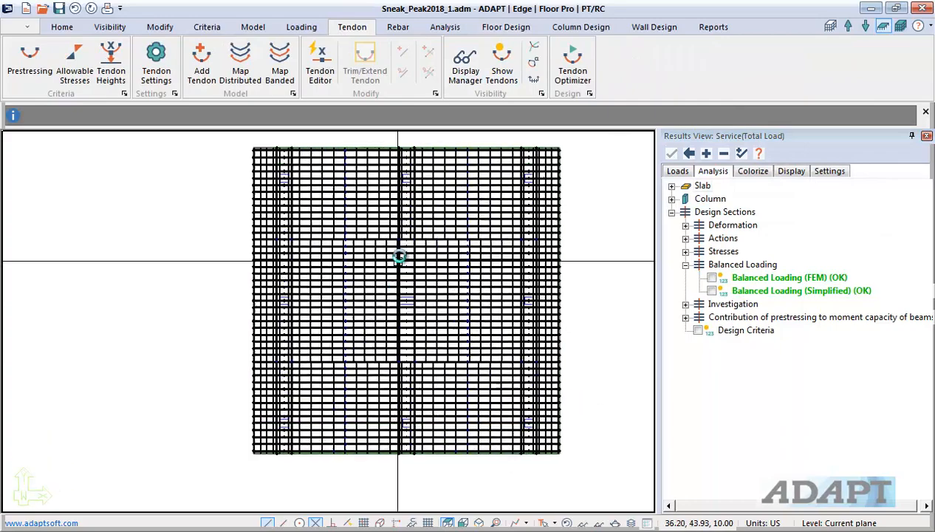
pyautogui.doubleClick(445, 225)
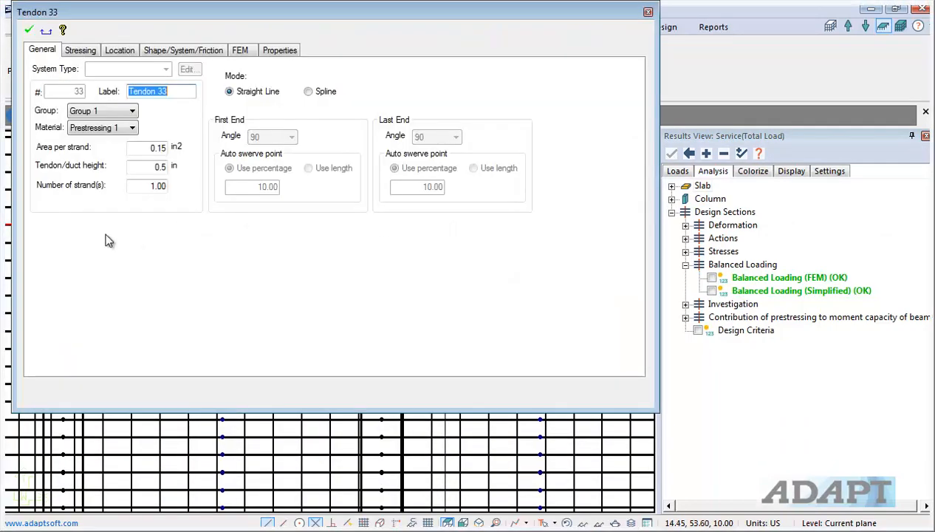
pyautogui.click(207, 50)
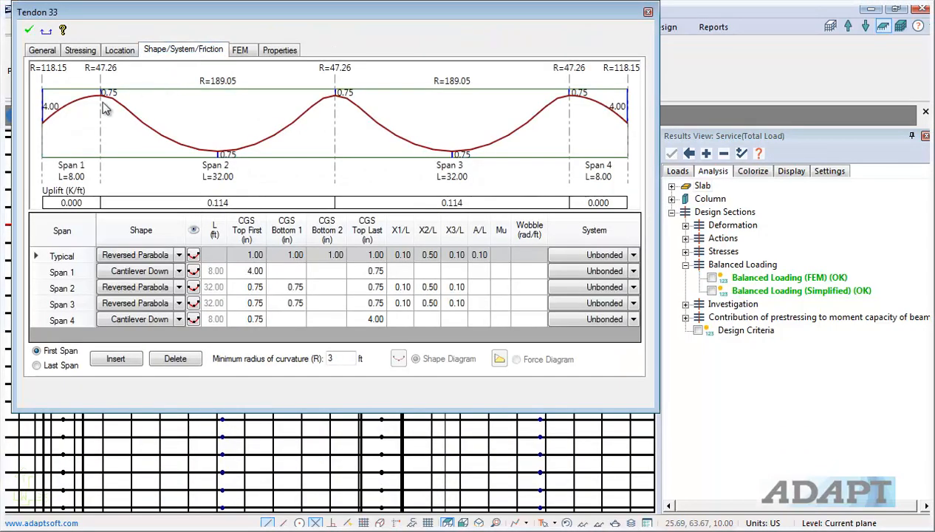
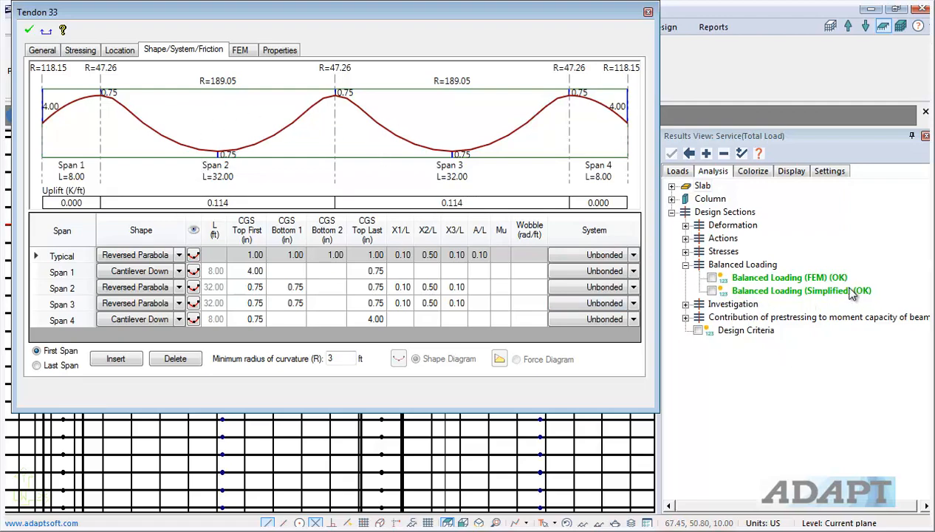
pyautogui.click(648, 13)
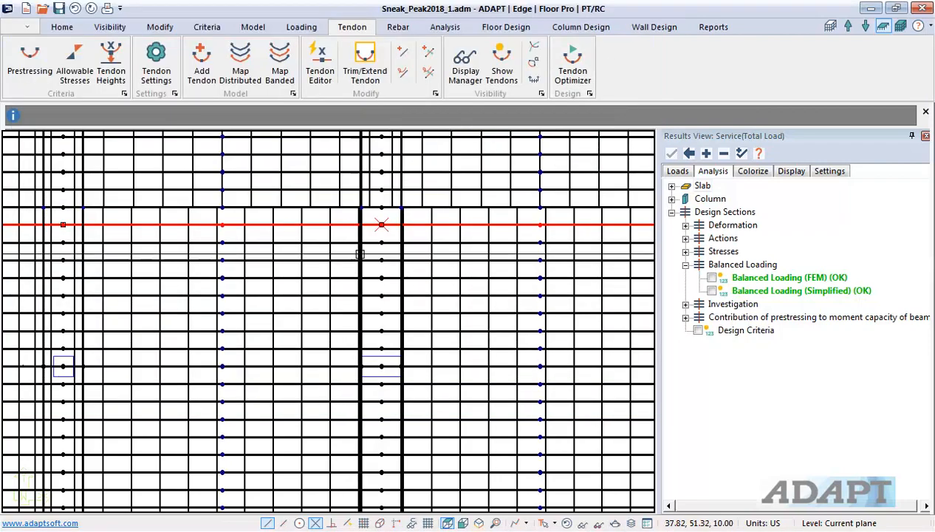
pyautogui.scroll(-1, 310, 229)
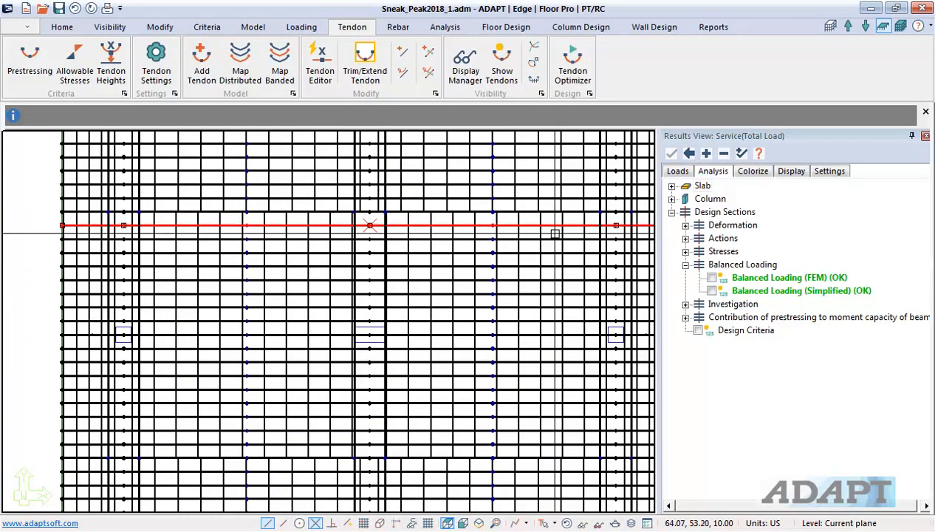
# Read the description of the Simple Load Balance Angle property in the design section display settings.
pyautogui.click(793, 173)
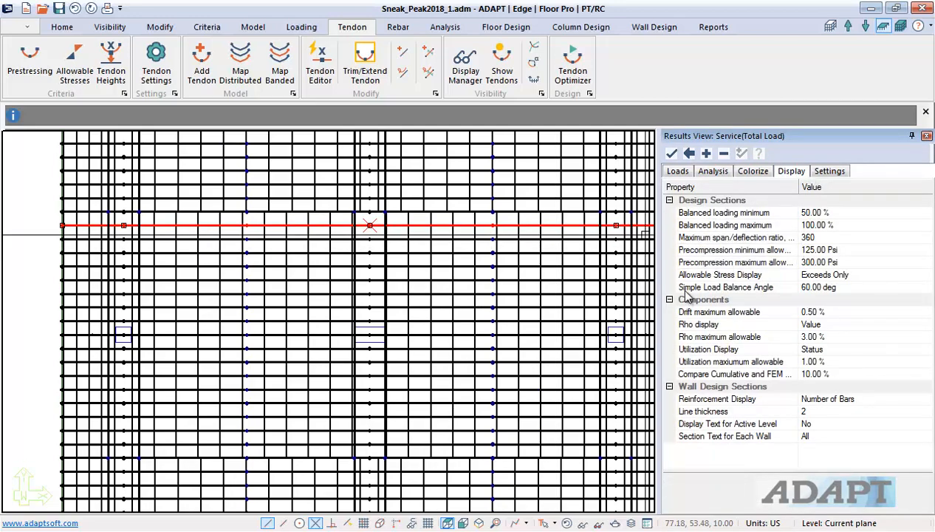
pyautogui.click(748, 288)
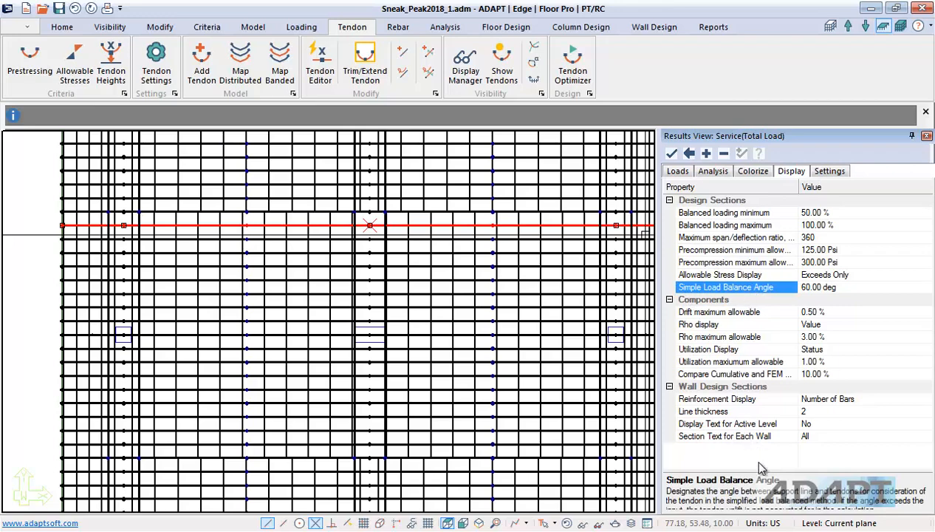
pyautogui.moveTo(768, 470); pyautogui.dragTo(768, 405)
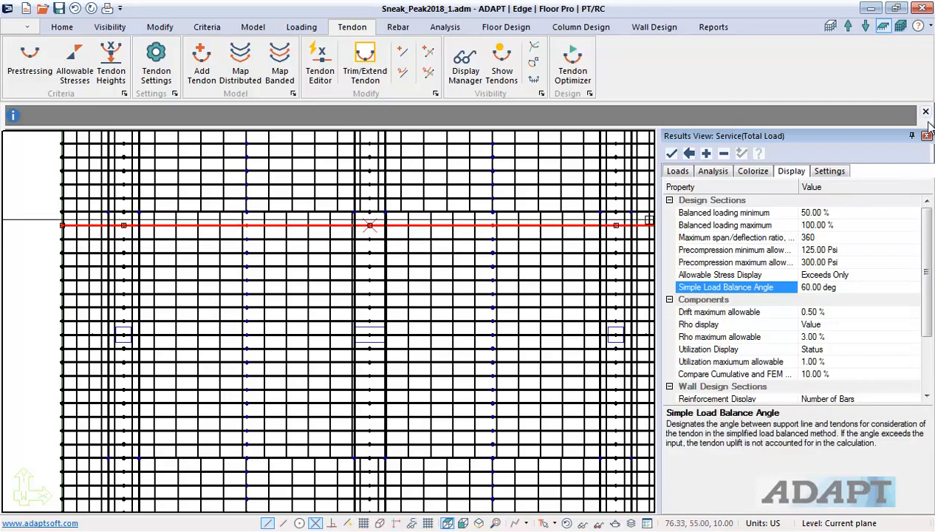
pyautogui.click(703, 171)
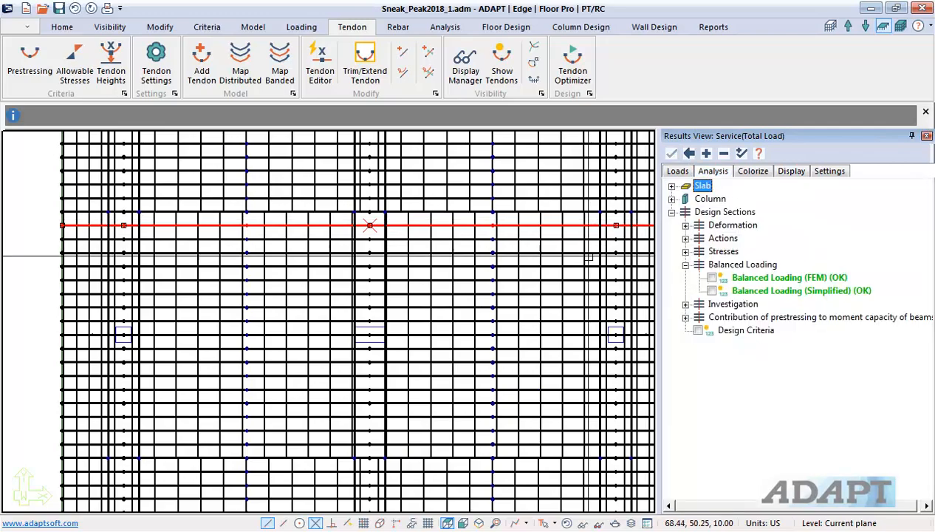
# Display the Balanced Loading (Simplified) results and examine the percentages in each span of the support lines.
pyautogui.click(712, 291)
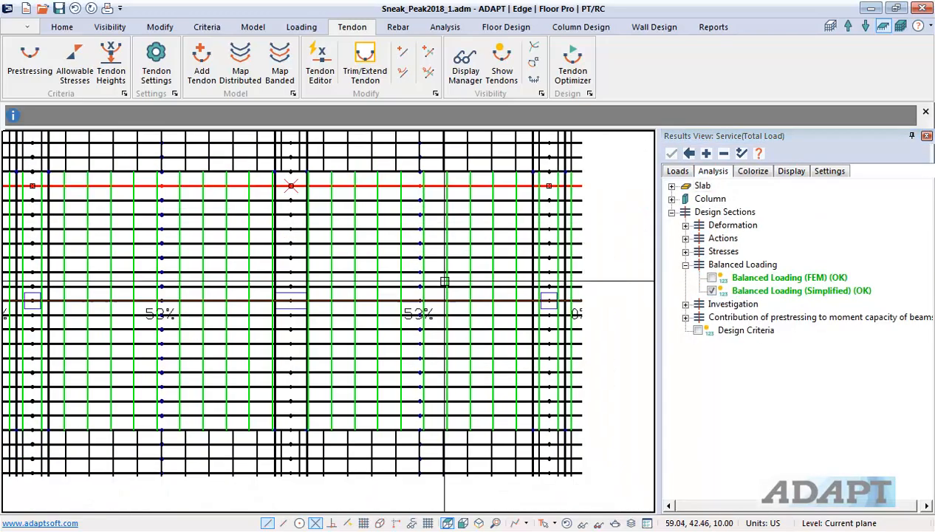
pyautogui.scroll(-1, 270, 404)
pyautogui.scroll(-1, 367, 363)
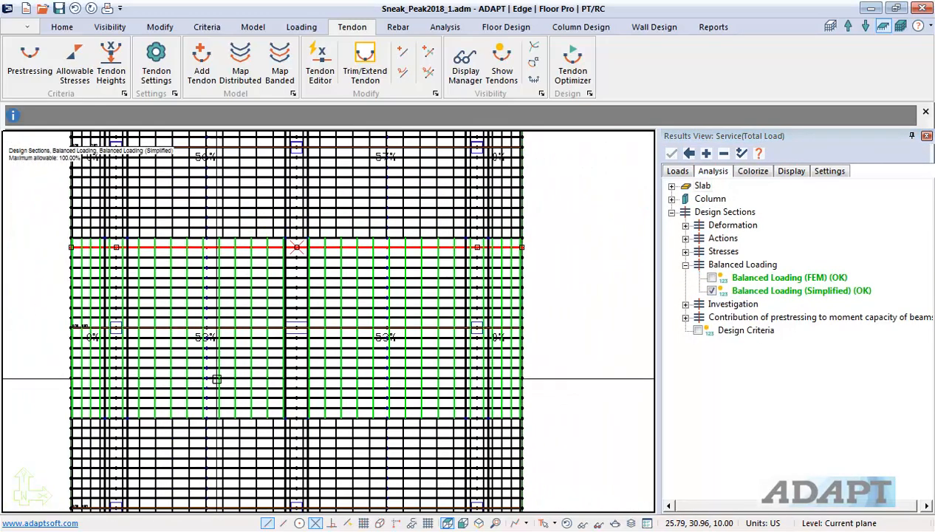
pyautogui.scroll(1, 201, 370)
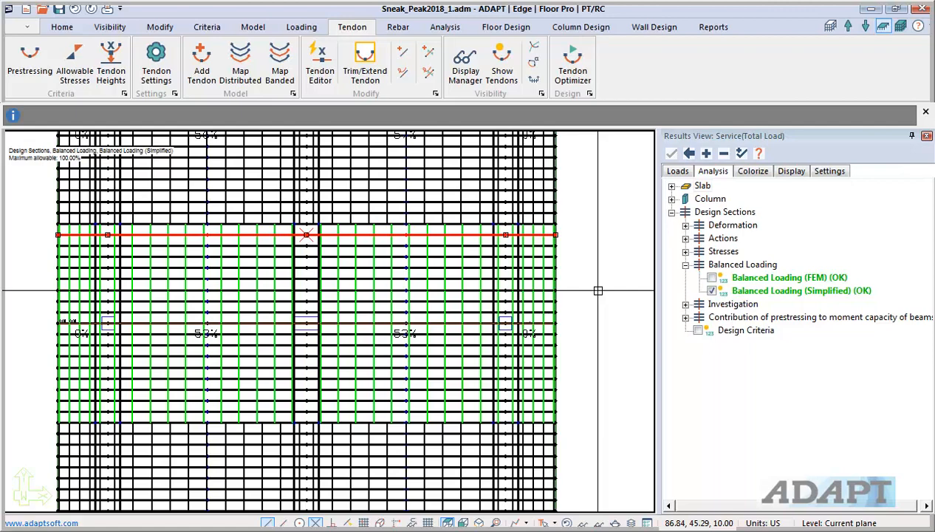
# Clear the tendons and design sections from the view so only the slab outline and columns are shown.
pyautogui.click(568, 524)
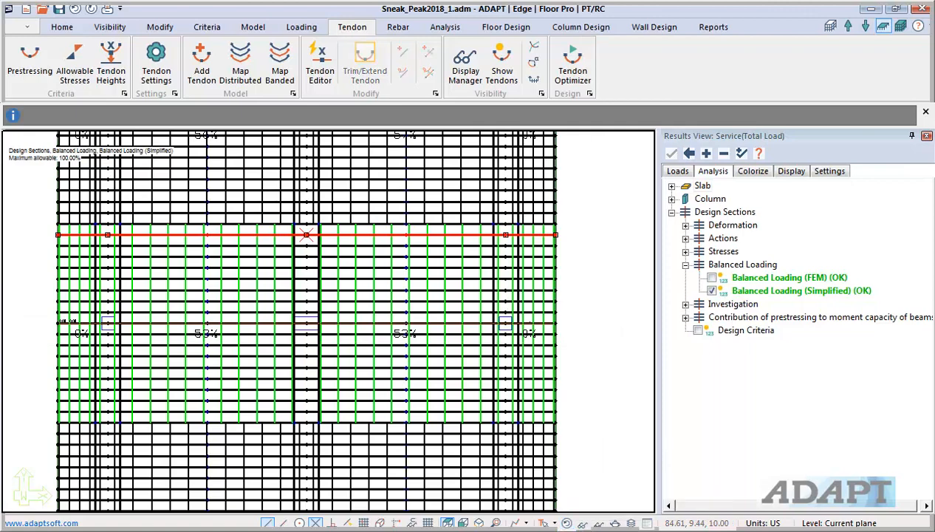
pyautogui.click(567, 524)
pyautogui.moveTo(602, 440); pyautogui.dragTo(622, 360, button='middle')
pyautogui.scroll(-3, 528, 318)
pyautogui.scroll(-1, 528, 318)
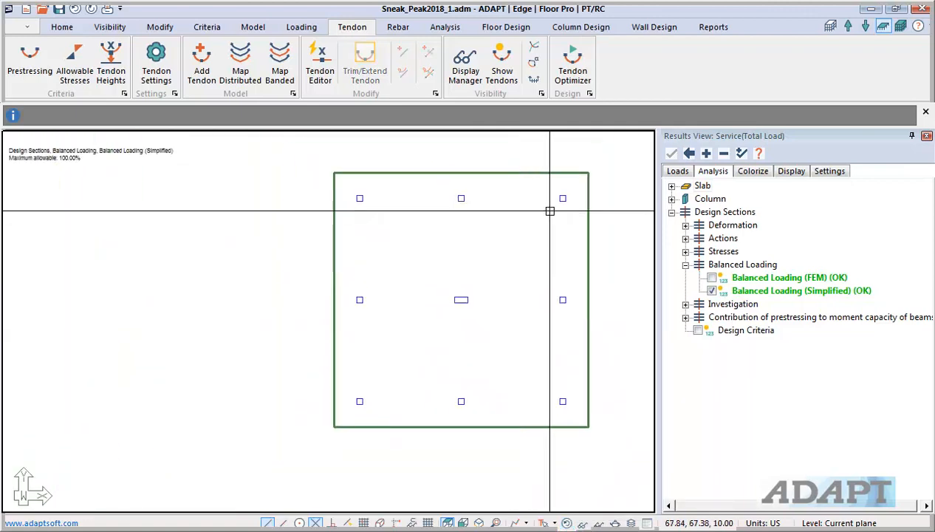
pyautogui.click(537, 173)
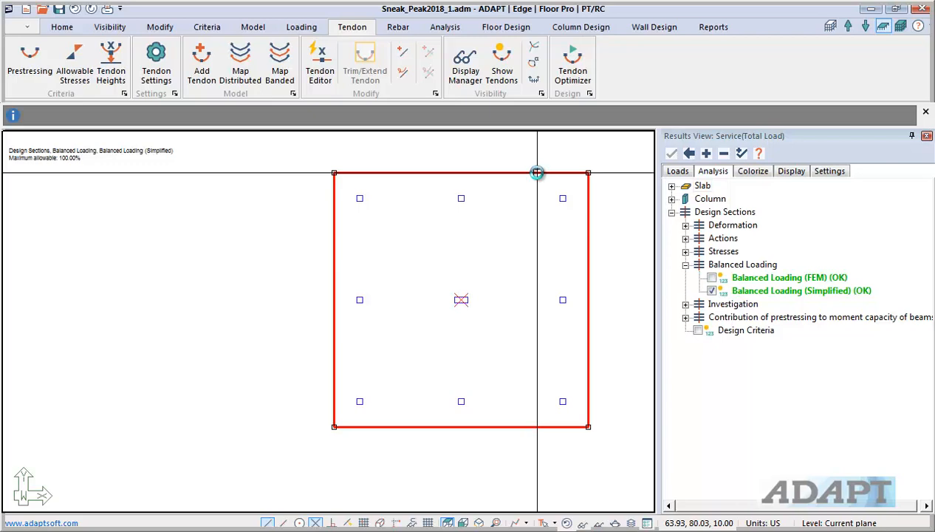
pyautogui.click(400, 30)
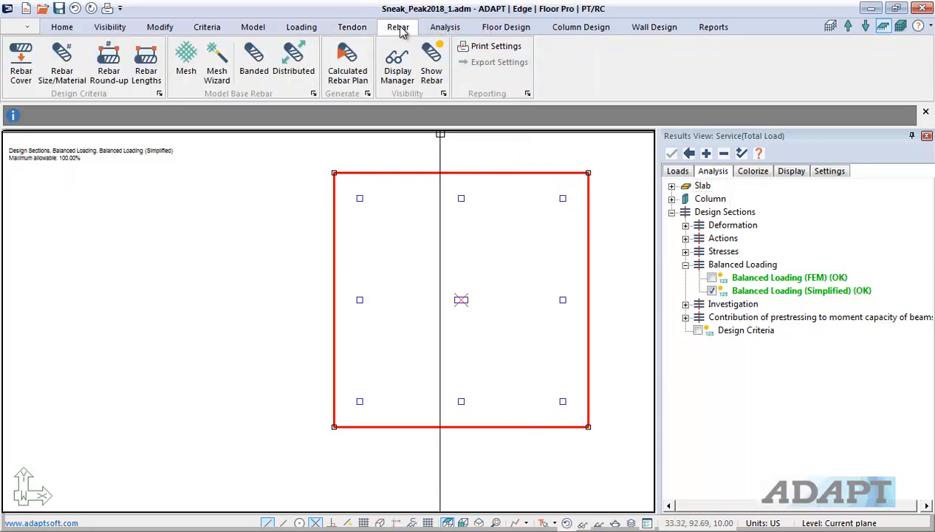
pyautogui.click(185, 59)
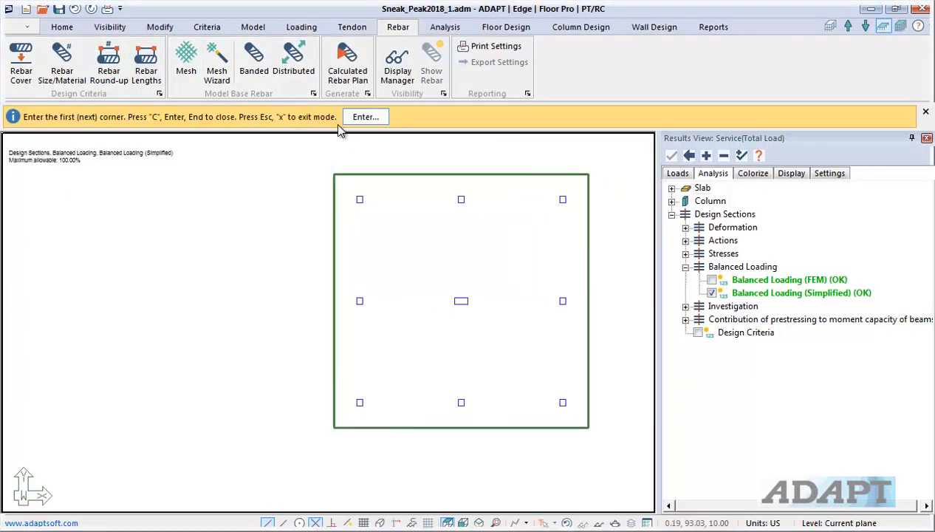
pyautogui.rightClick(417, 205)
pyautogui.click(431, 224)
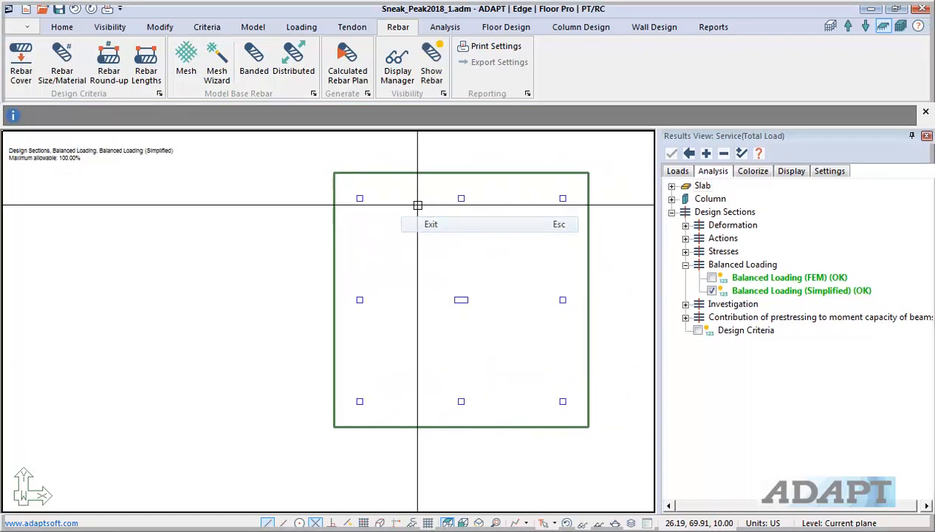
# Generate bottom mesh reinforcement for the slab with the Mesh Wizard, specified by bar size as #5 at 12 in spacing in both directions.
pyautogui.click(423, 174)
pyautogui.click(213, 70)
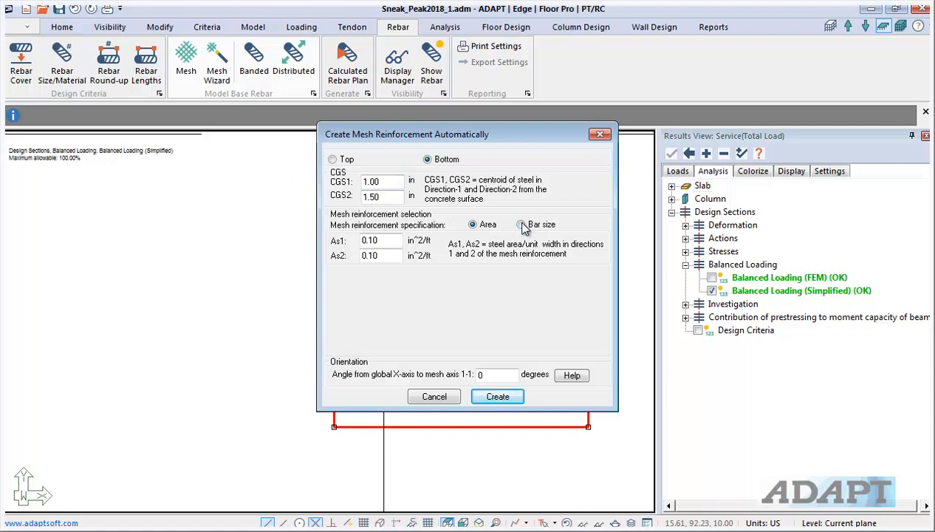
pyautogui.click(522, 224)
pyautogui.click(428, 309)
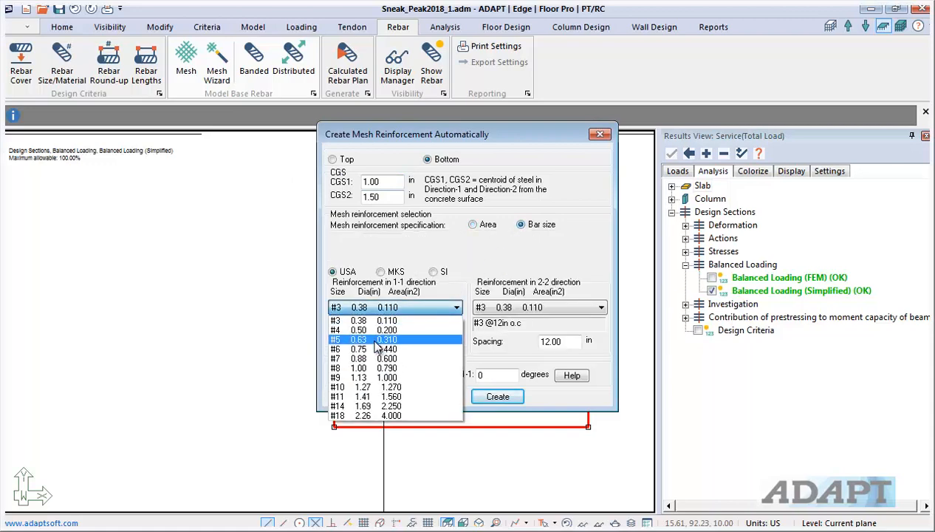
pyautogui.click(369, 339)
pyautogui.click(490, 308)
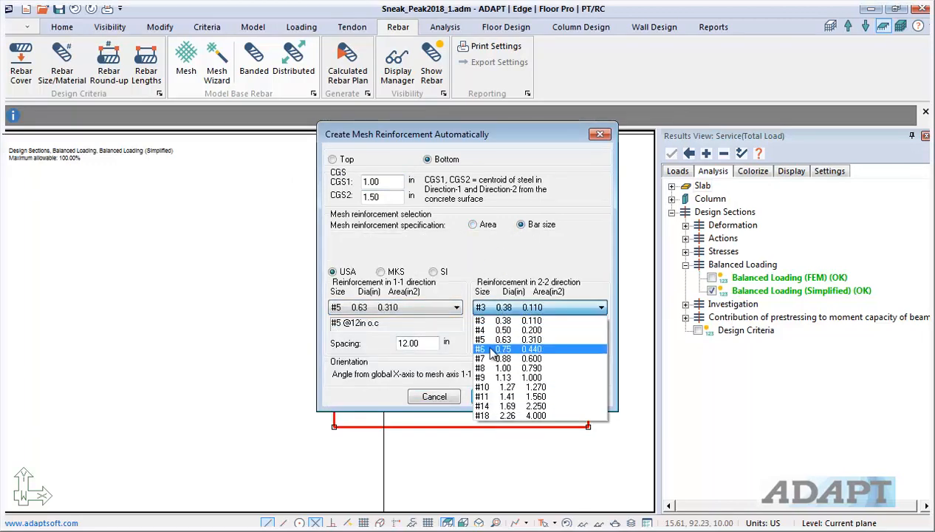
pyautogui.click(503, 340)
pyautogui.click(484, 403)
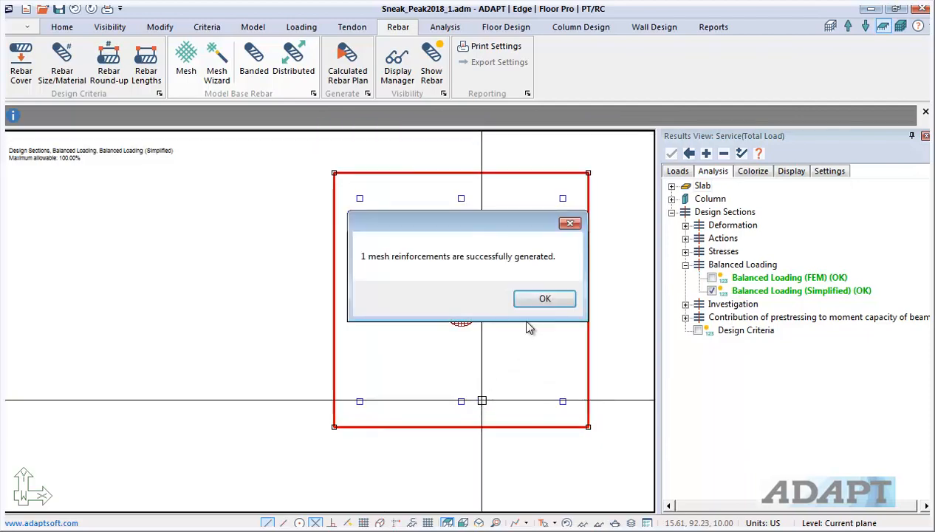
pyautogui.click(545, 301)
pyautogui.scroll(1, 522, 318)
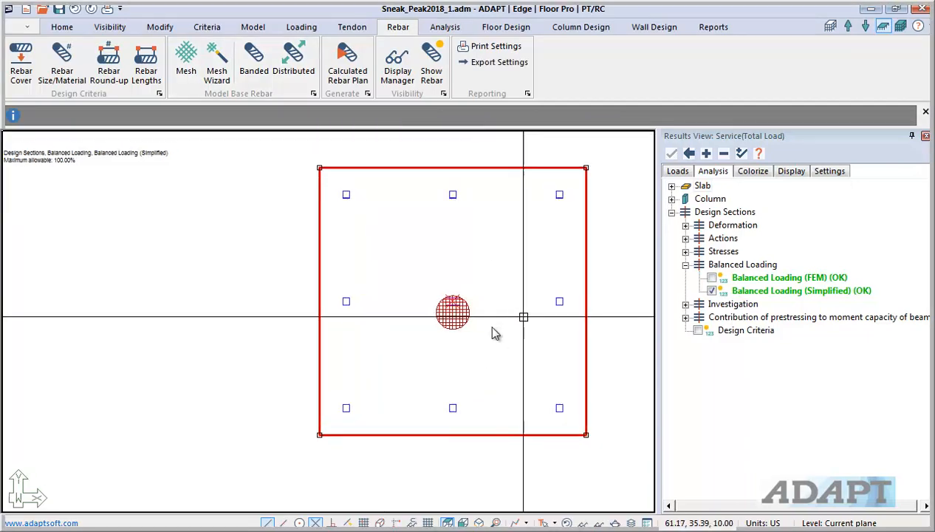
pyautogui.moveTo(522, 317); pyautogui.dragTo(447, 330, button='middle')
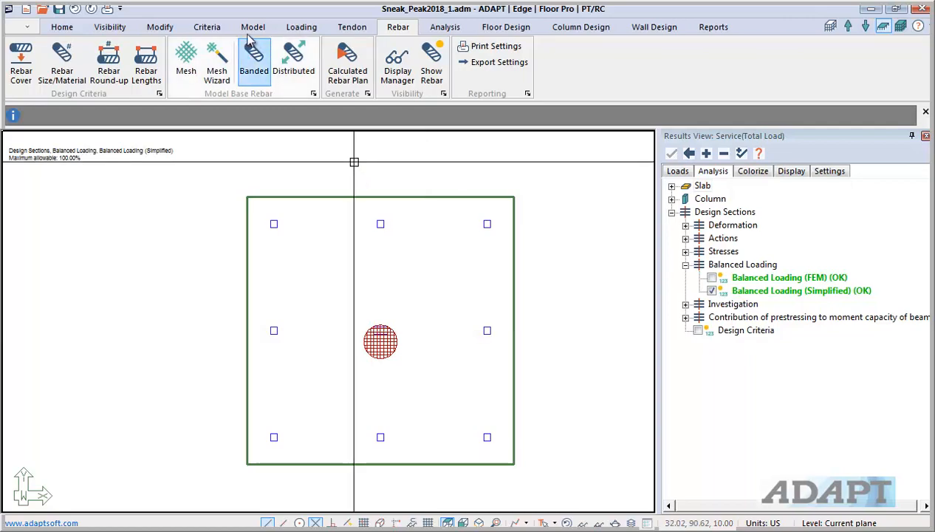
# Check the minimum rebar option for prestressed members in the Analysis/Design Options criteria, then return to the floor design tools.
pyautogui.click(207, 26)
pyautogui.click(252, 63)
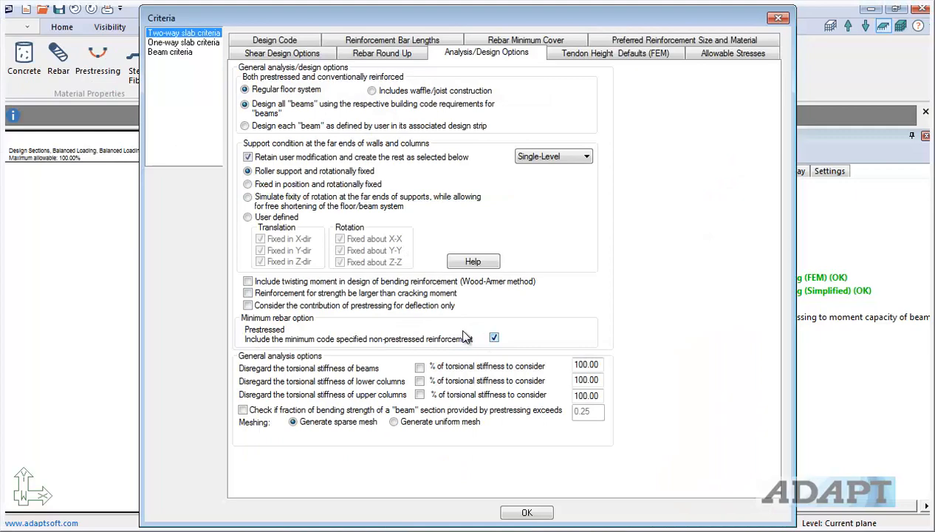
pyautogui.click(778, 19)
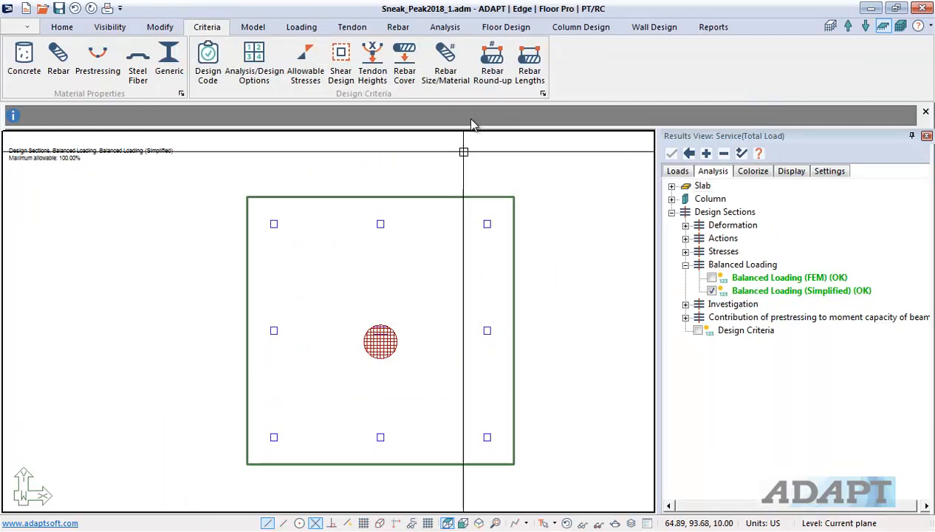
pyautogui.click(506, 26)
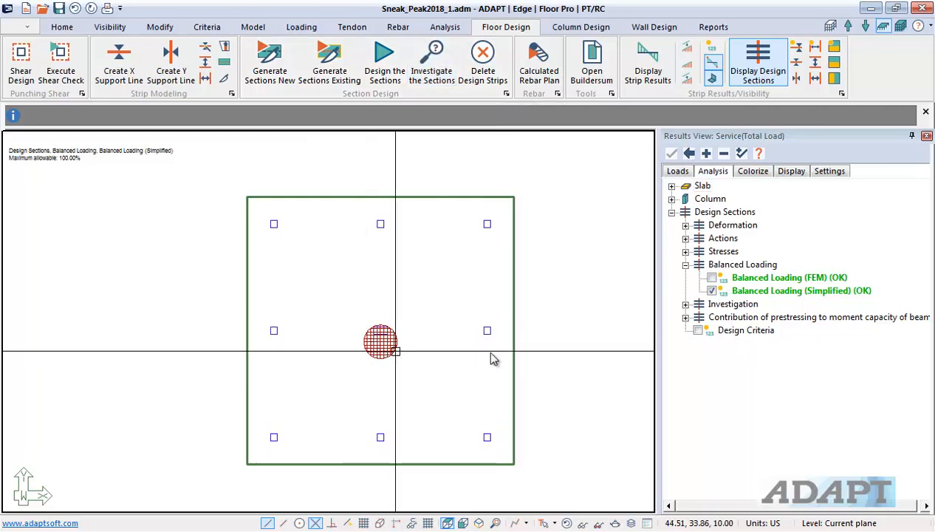
# Add a long-term deflection load combination with a creep and shrinkage factor of 3, review the Sustained_Load and Long_Term entries and accept.
pyautogui.click(293, 29)
pyautogui.click(66, 68)
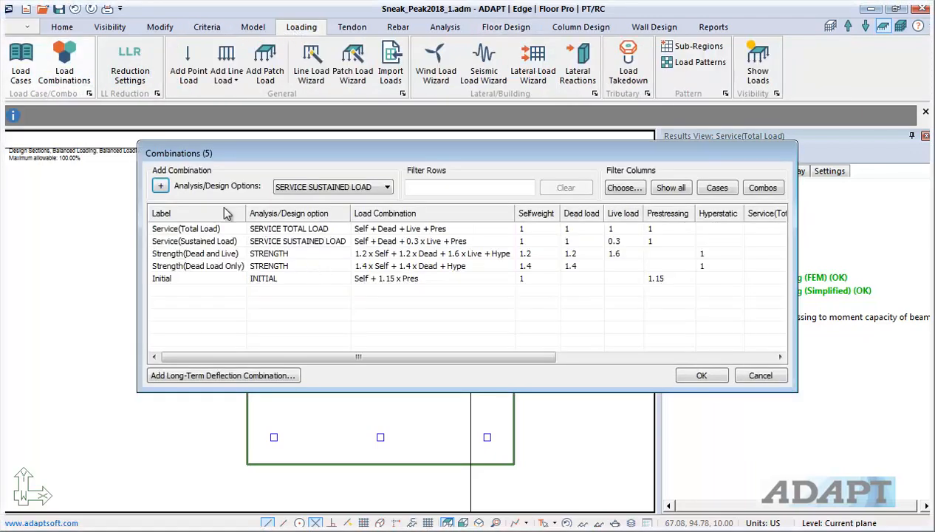
pyautogui.click(223, 377)
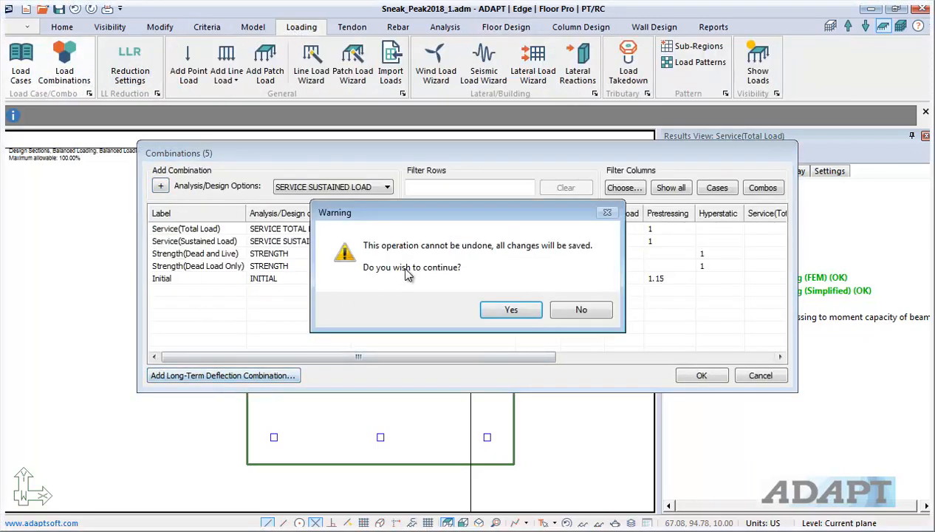
pyautogui.click(497, 309)
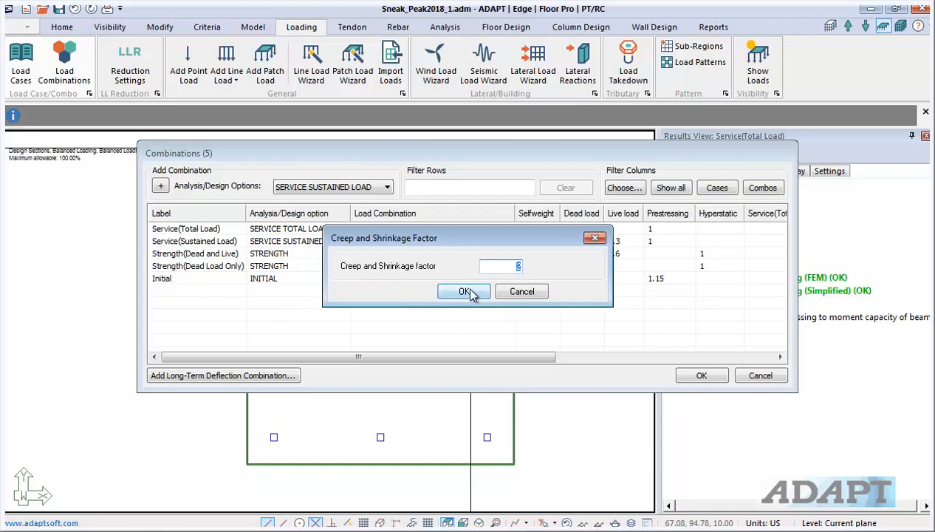
pyautogui.write('3')
pyautogui.click(473, 292)
pyautogui.click(179, 292)
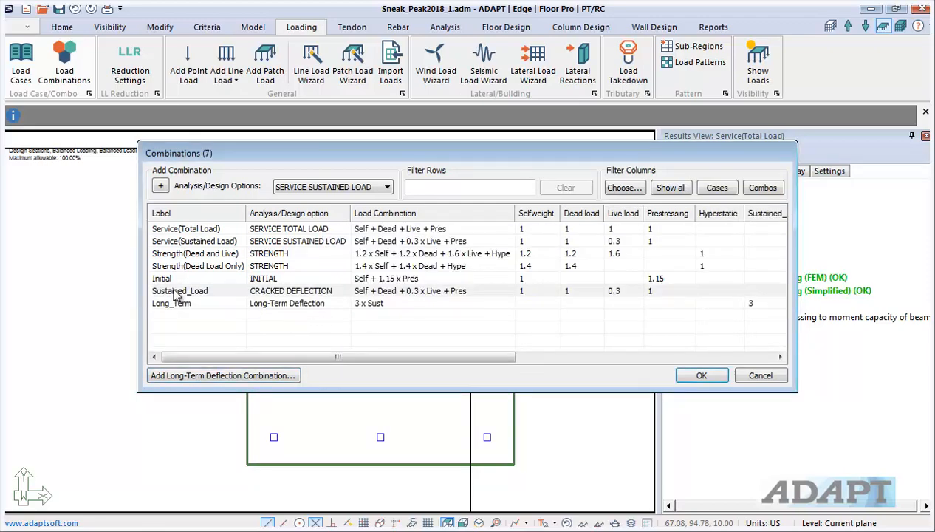
pyautogui.click(317, 304)
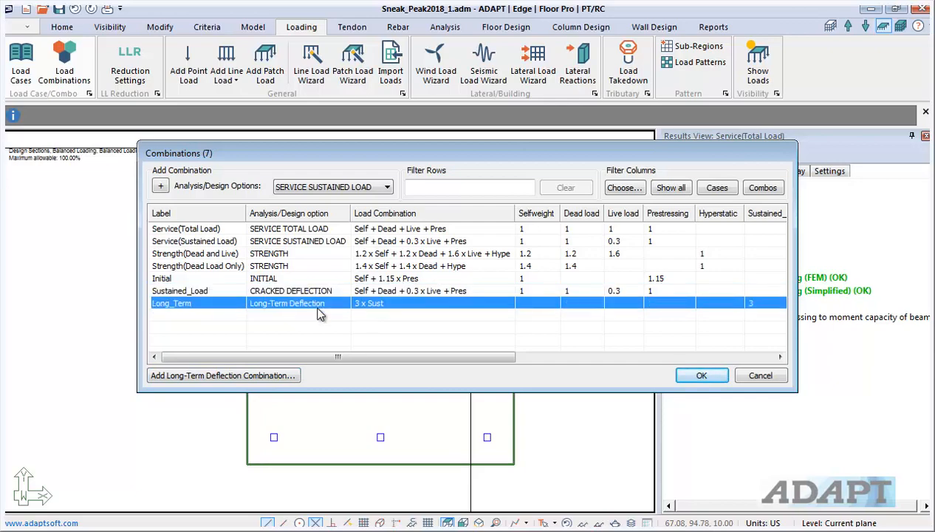
pyautogui.click(302, 293)
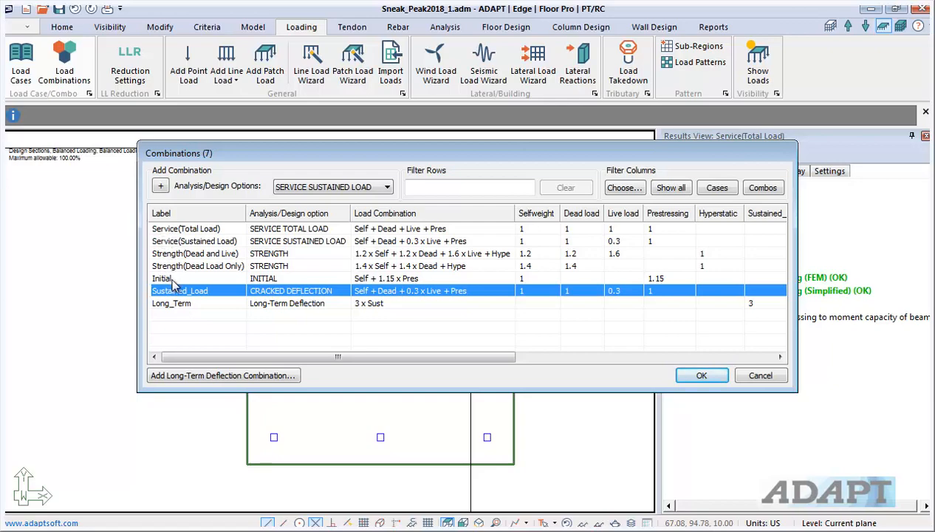
pyautogui.click(700, 376)
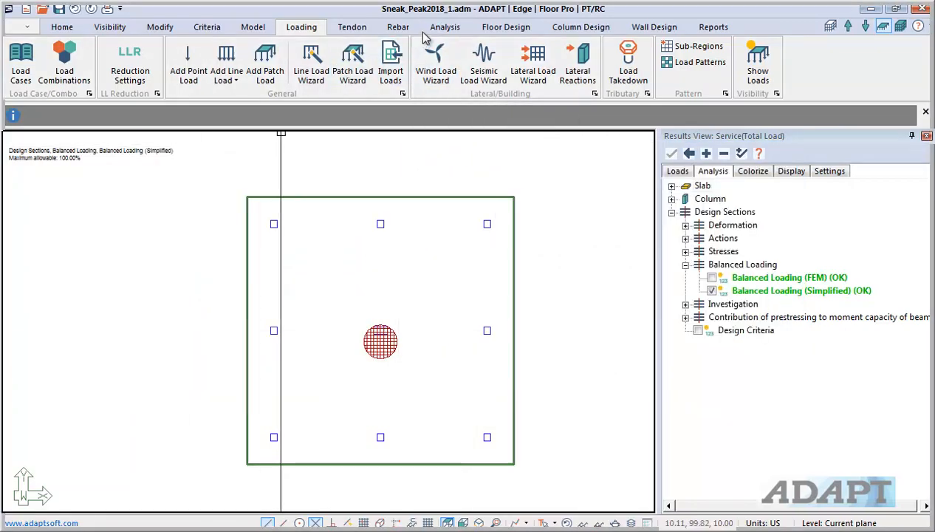
# Run the analysis for all seven load combinations with uncracked stiffness and save the solution.
pyautogui.click(445, 27)
pyautogui.click(196, 75)
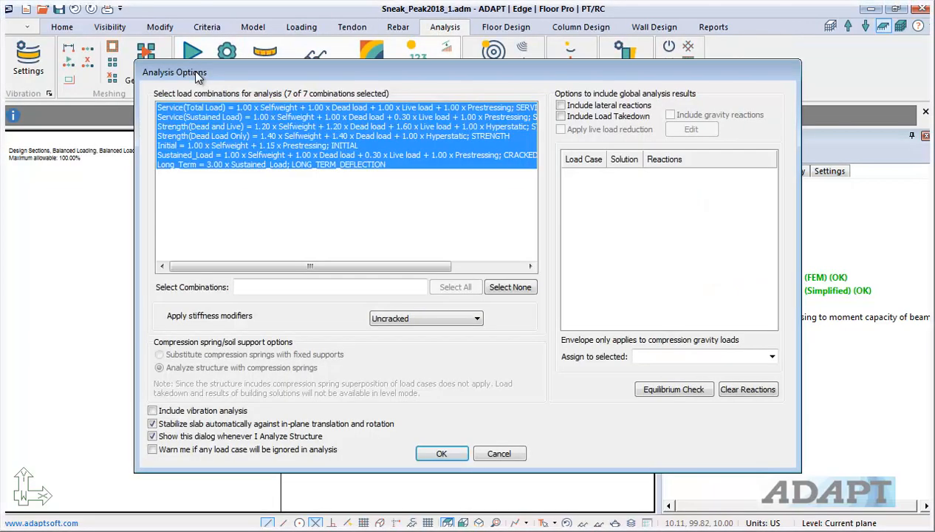
pyautogui.click(441, 456)
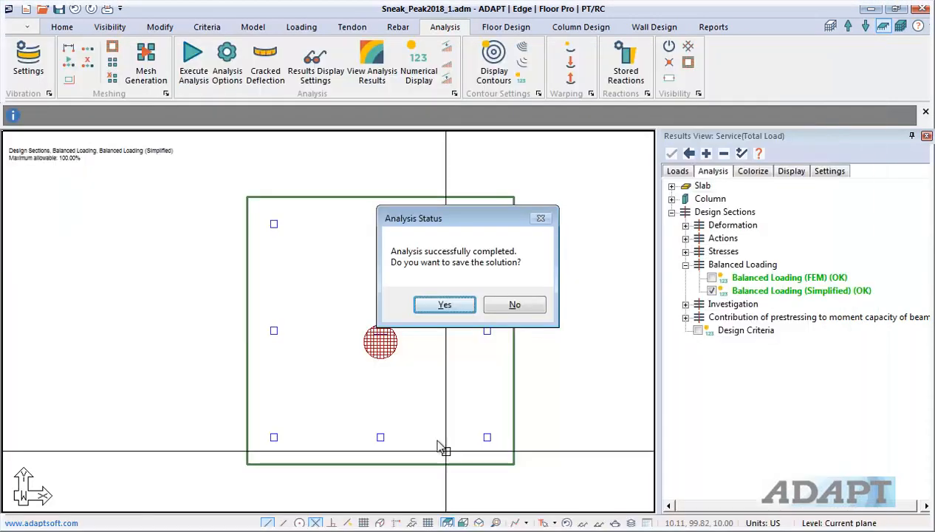
pyautogui.click(444, 305)
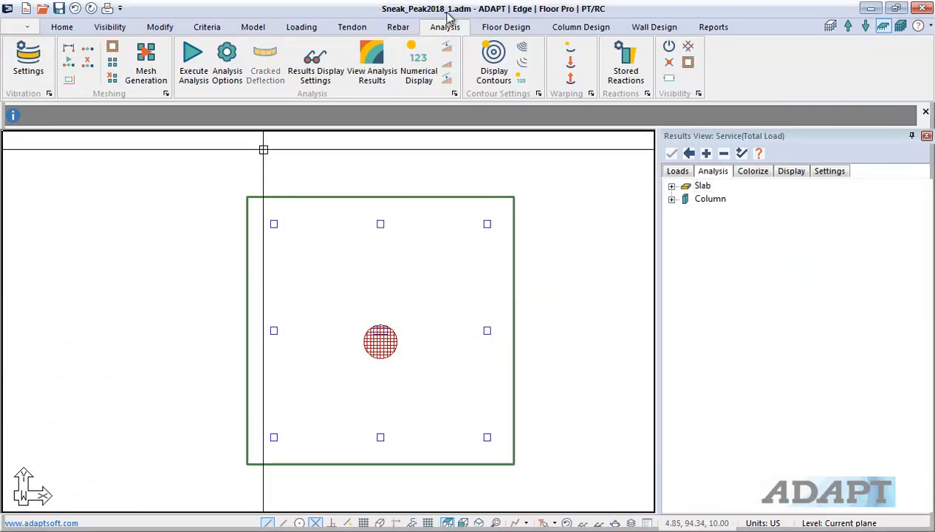
# Generate new design sections for the slab, design them and save the results.
pyautogui.click(495, 28)
pyautogui.click(285, 85)
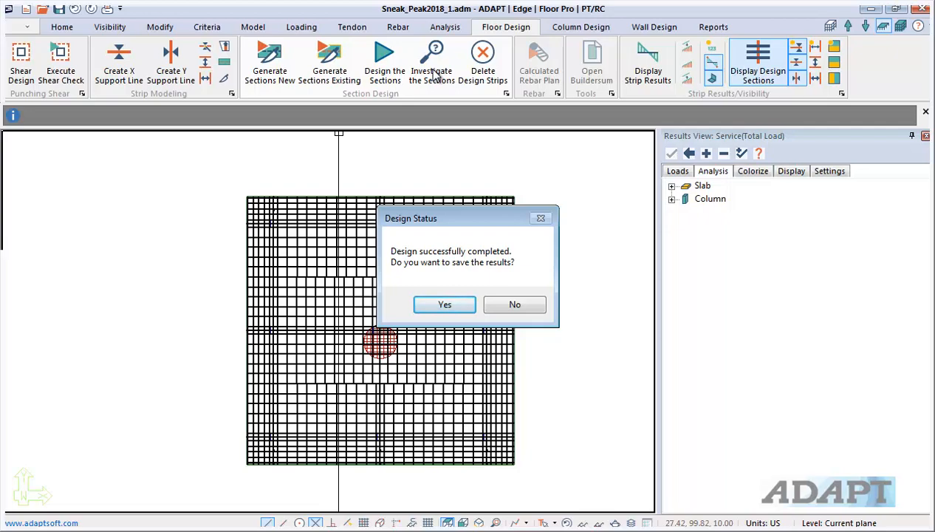
pyautogui.click(438, 303)
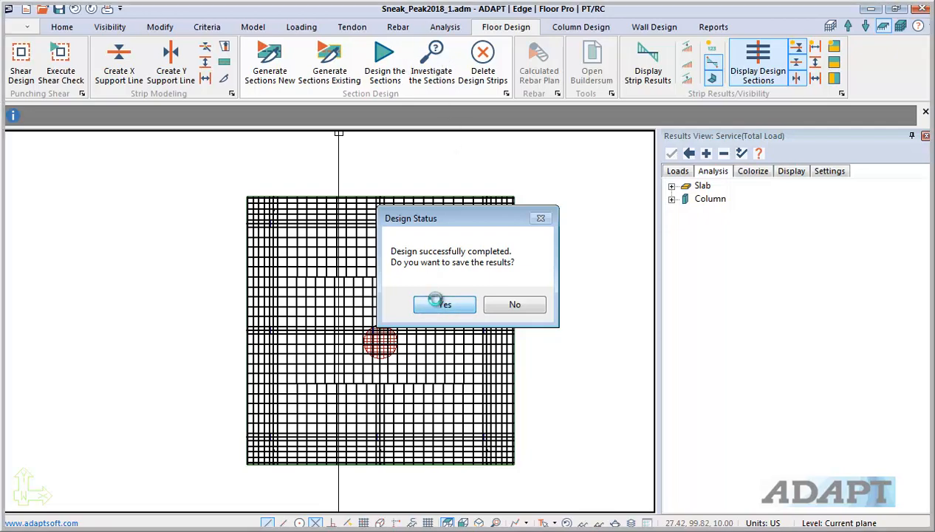
# Try to generate the calculated rebar plan for the Envelope combination with calculated bar lengths along support lines.
pyautogui.click(396, 27)
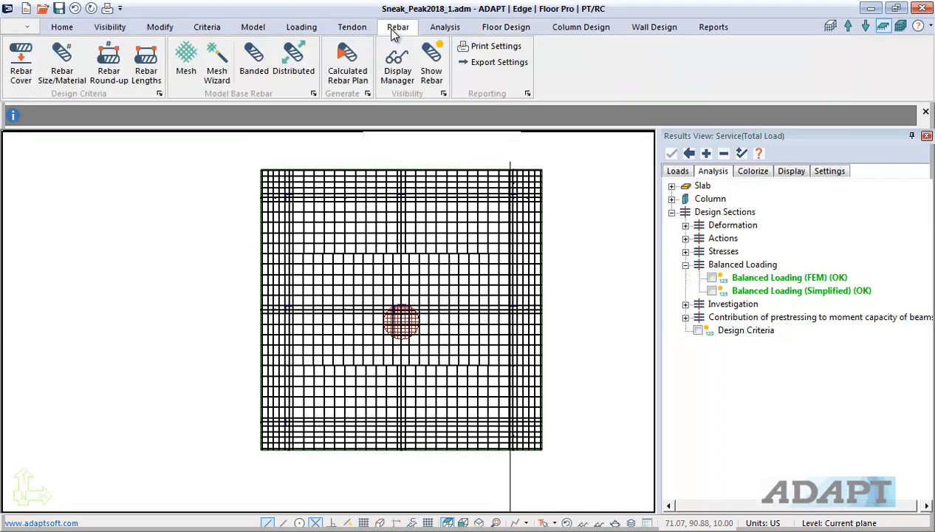
pyautogui.click(353, 75)
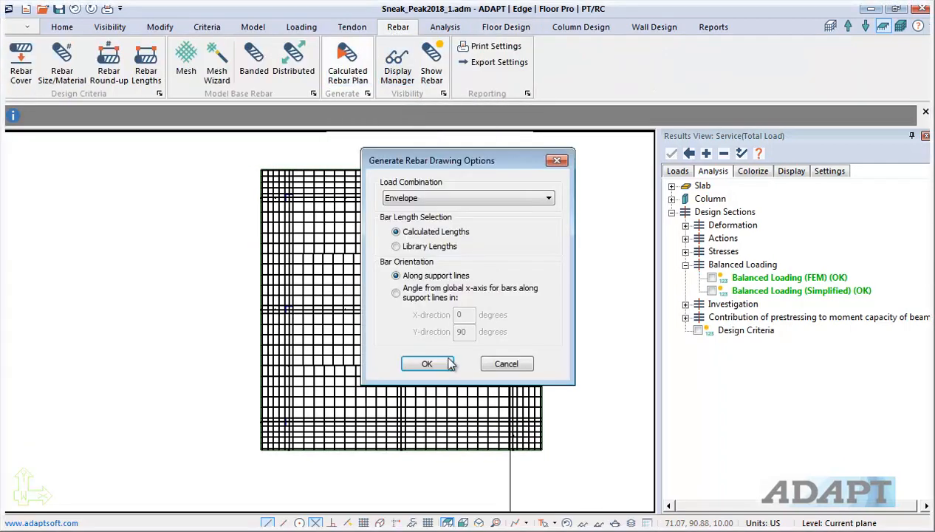
pyautogui.click(425, 362)
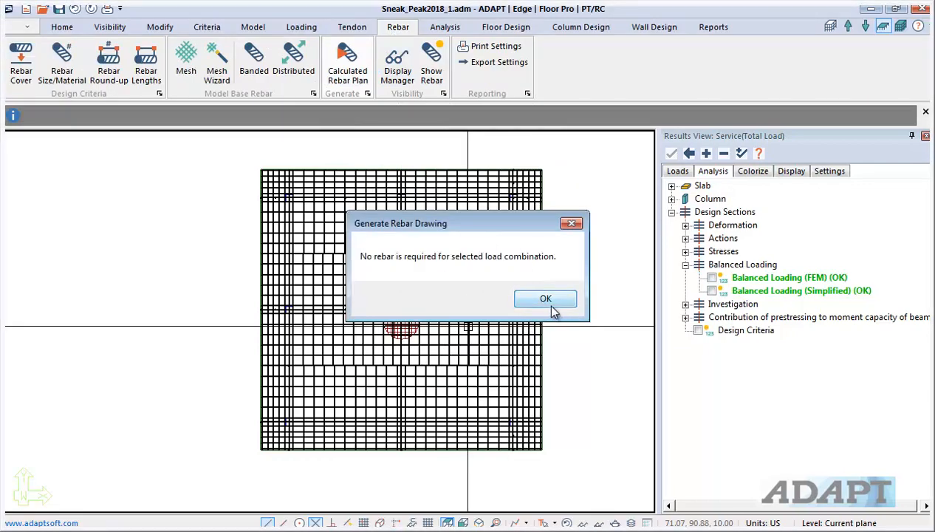
pyautogui.click(552, 309)
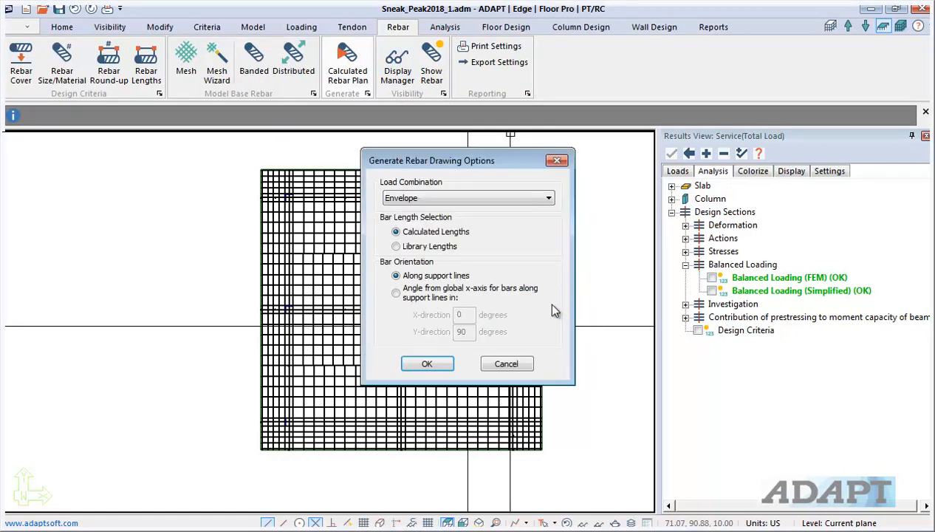
pyautogui.click(507, 361)
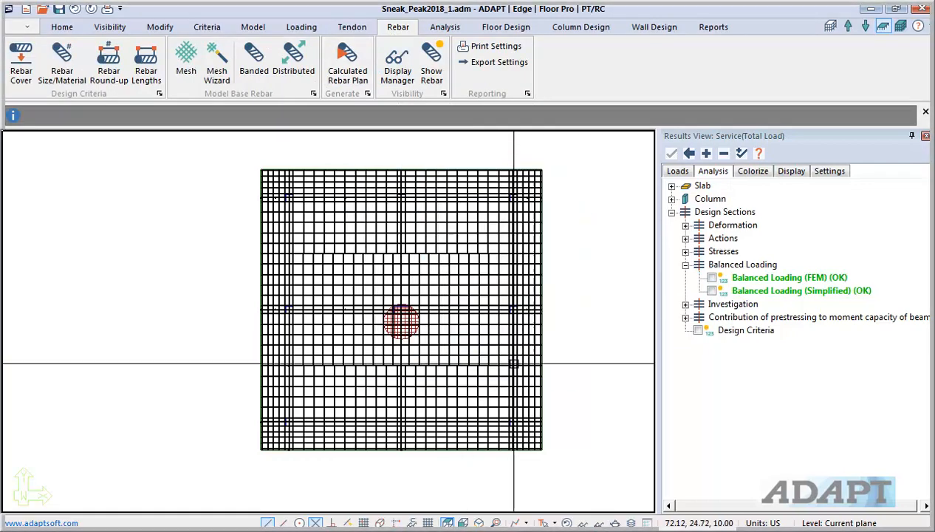
# Run the cracked deflection calculation for the slab.
pyautogui.click(441, 26)
pyautogui.click(259, 63)
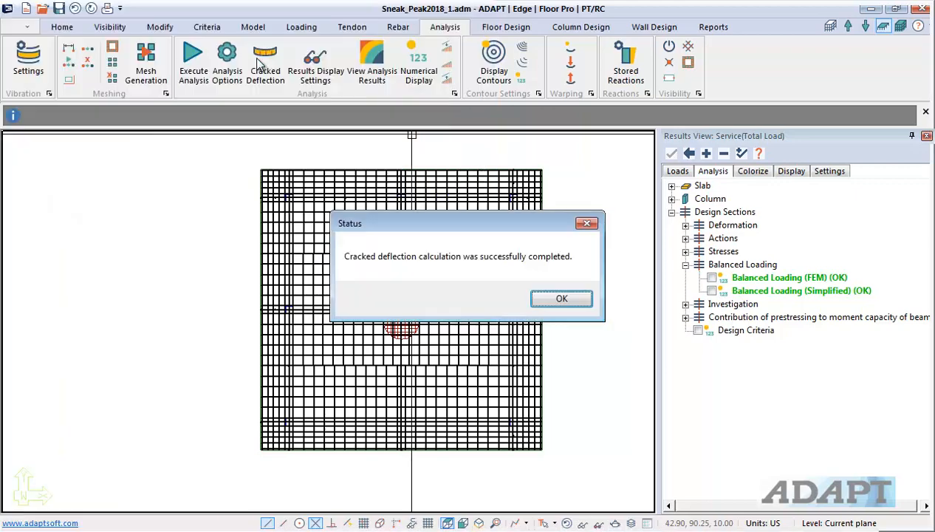
pyautogui.click(554, 297)
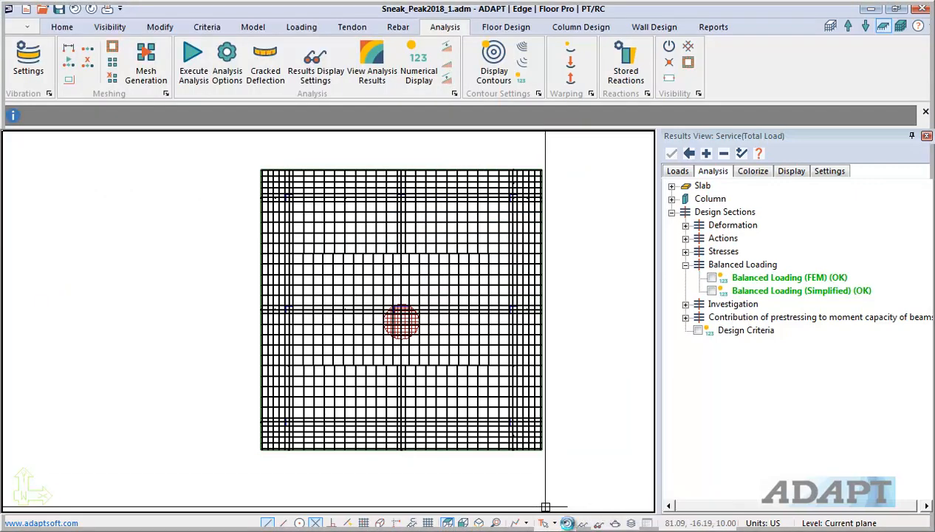
# Collapse the Envelope, Service and Strength load combination groups and choose Sustained_Load under Cracked Deflection for the results view.
pyautogui.click(679, 174)
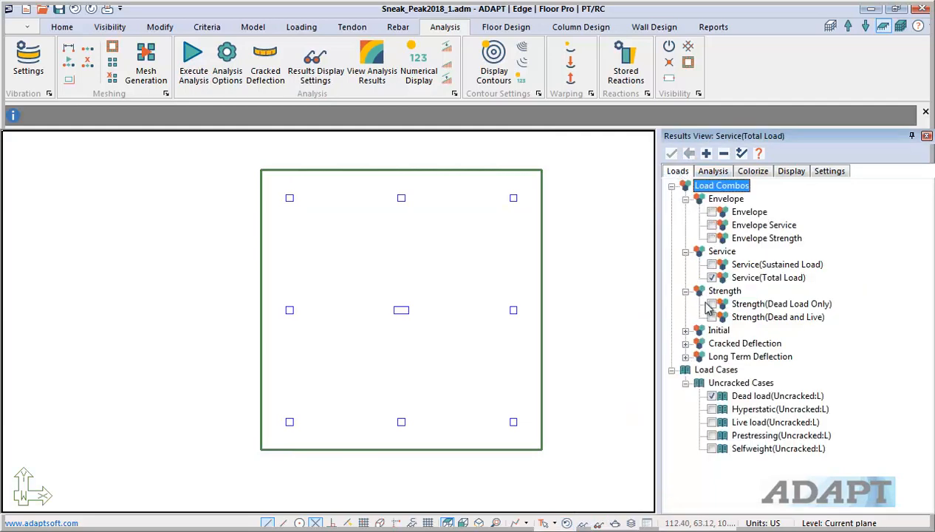
pyautogui.click(672, 185)
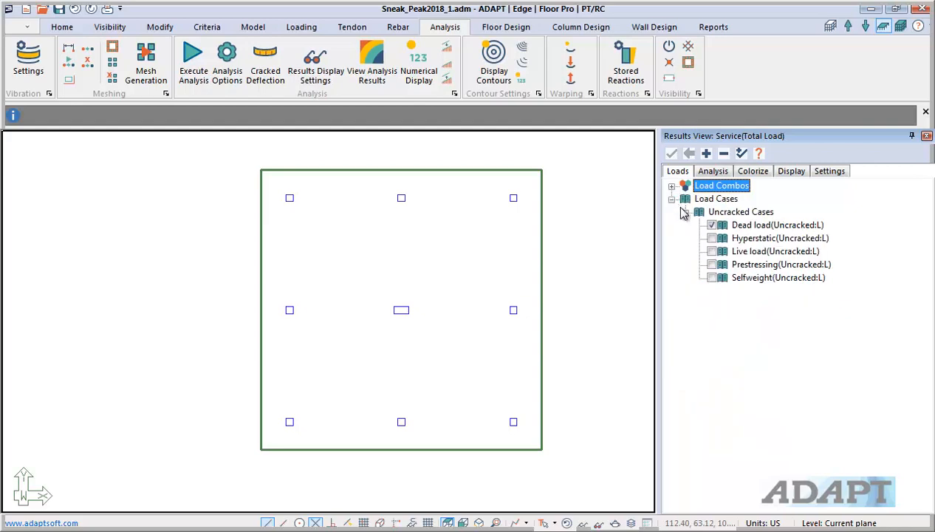
pyautogui.click(672, 186)
pyautogui.click(686, 199)
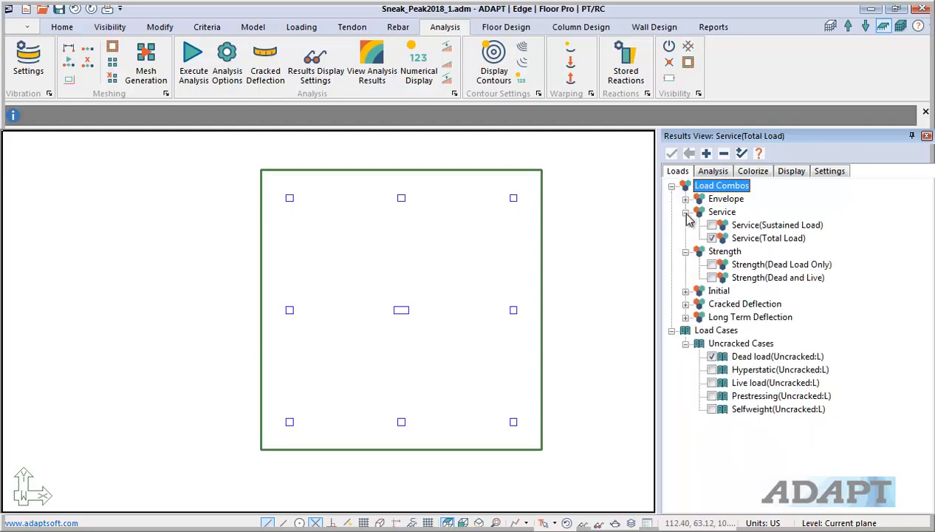
pyautogui.click(686, 212)
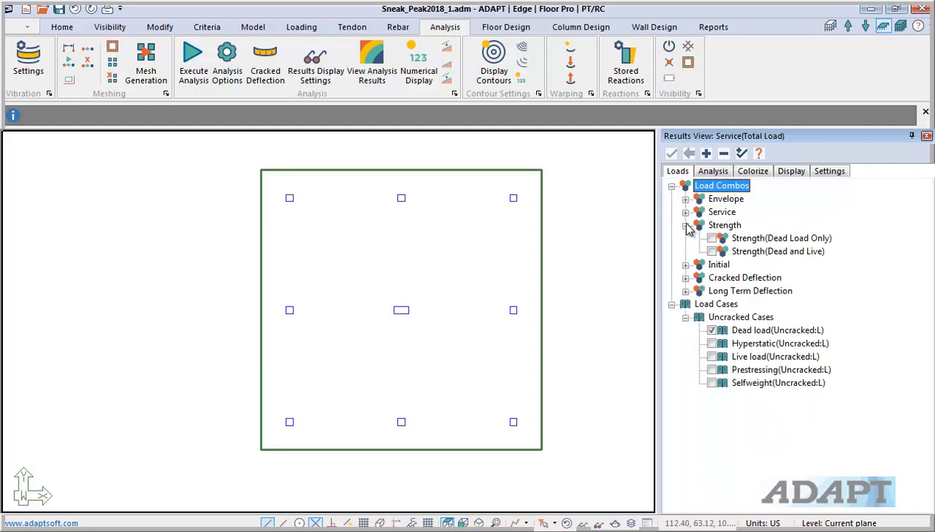
pyautogui.click(686, 225)
pyautogui.click(686, 252)
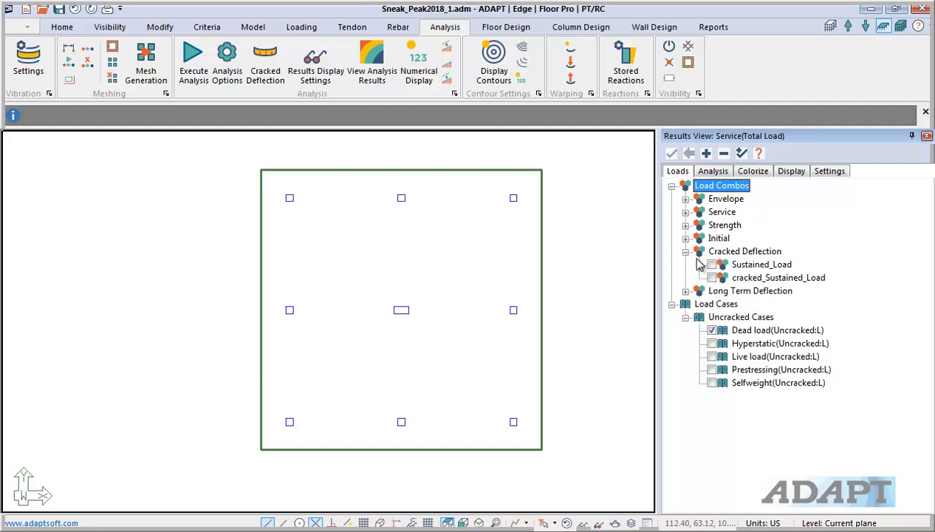
pyautogui.click(712, 278)
pyautogui.click(712, 264)
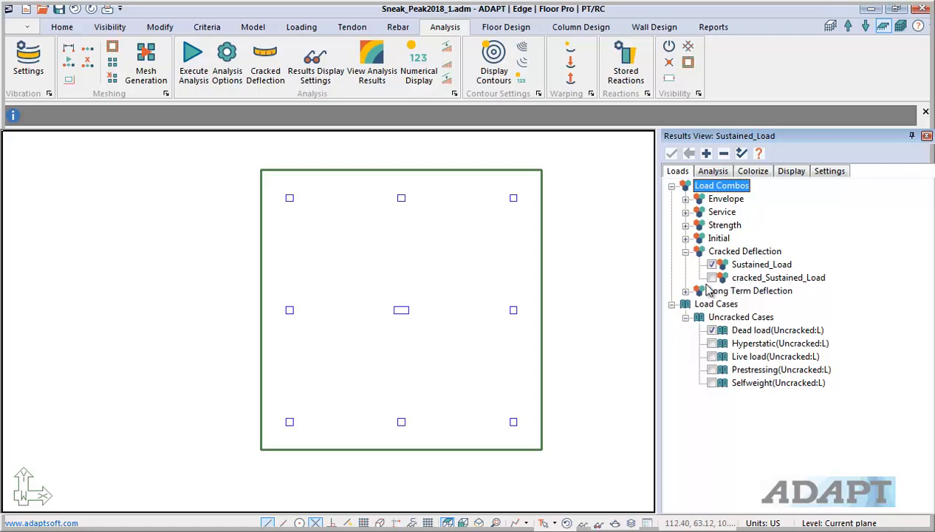
# Display the slab's Z-Translation contours for Sustained_Load and compare them with those for cracked_Sustained_Load.
pyautogui.click(696, 172)
pyautogui.click(672, 186)
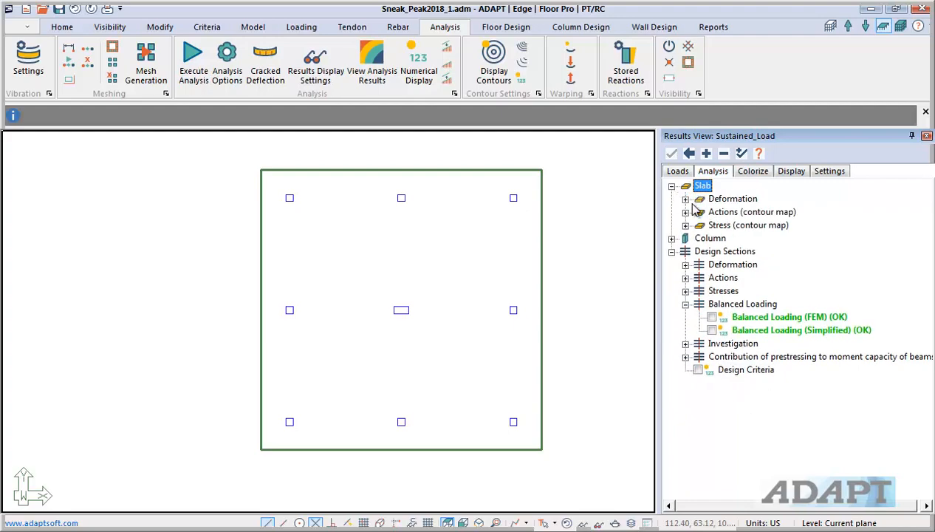
pyautogui.click(686, 199)
pyautogui.click(712, 237)
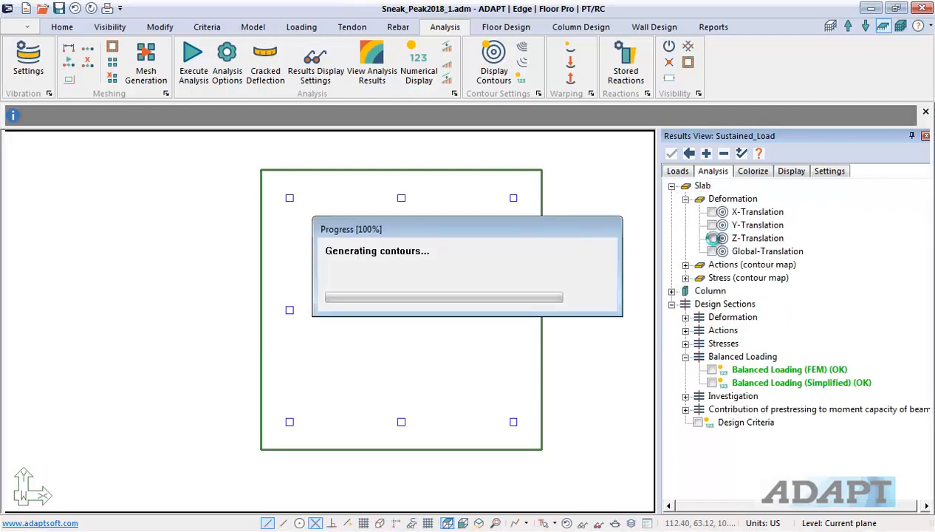
pyautogui.click(681, 173)
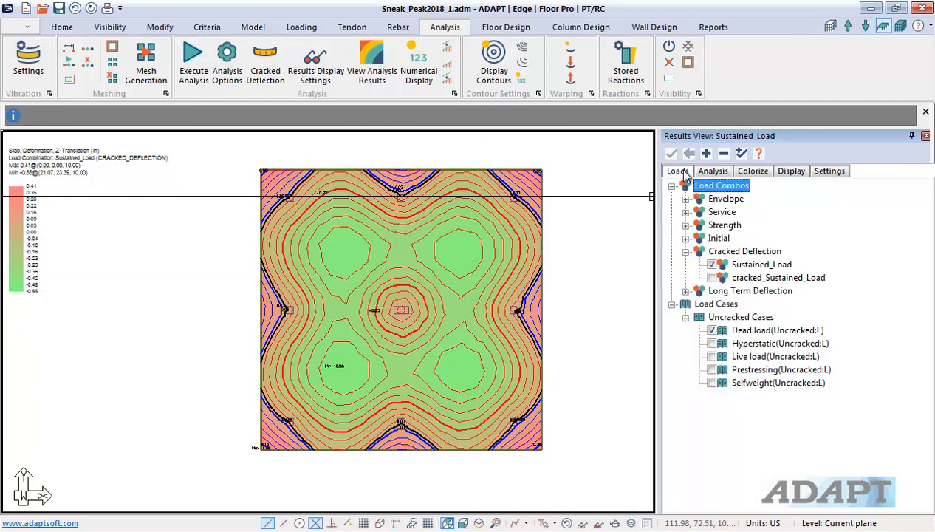
pyautogui.click(712, 278)
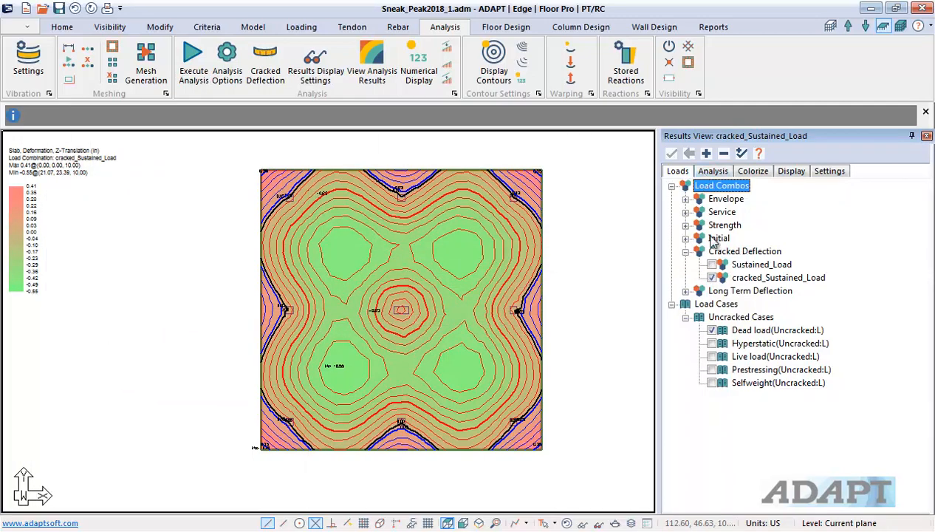
# Display the slab's reduced rotational stiffness contours for cracked_Sustained_Load, first about XX and then about YY.
pyautogui.click(704, 173)
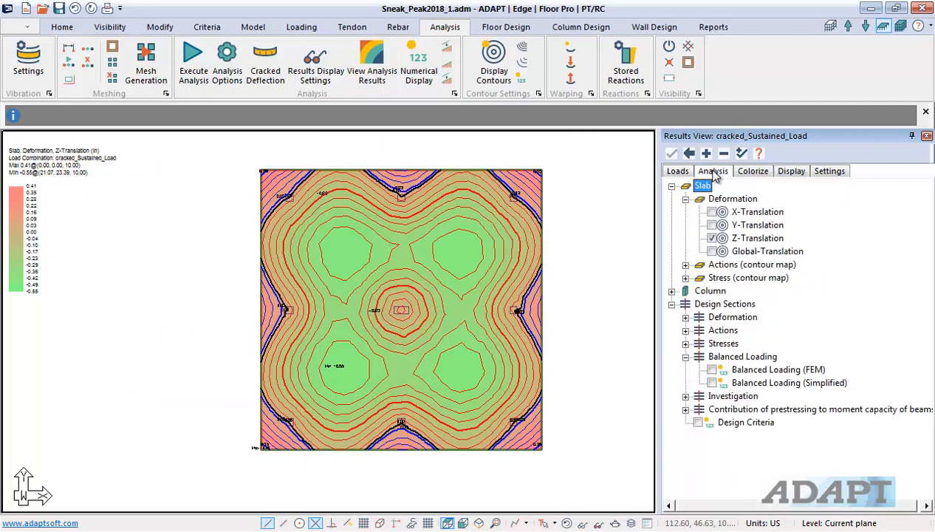
pyautogui.click(686, 265)
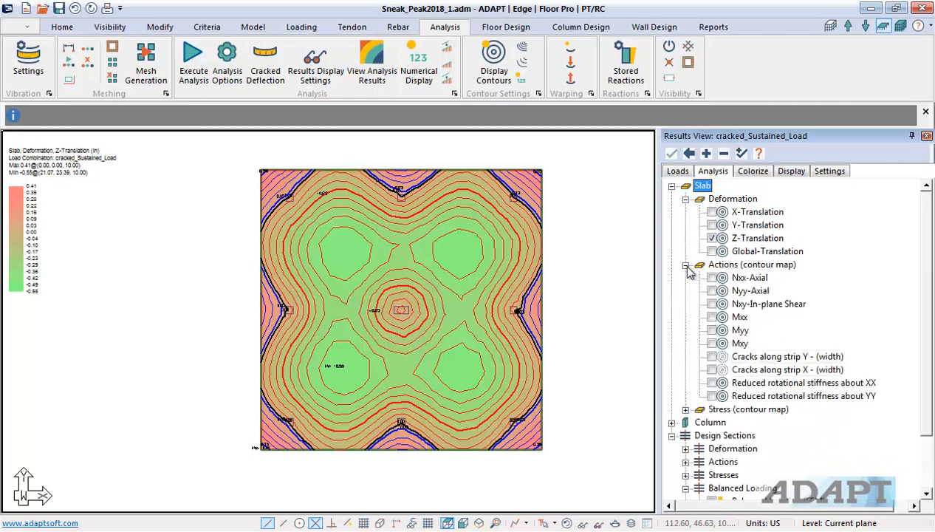
pyautogui.click(711, 383)
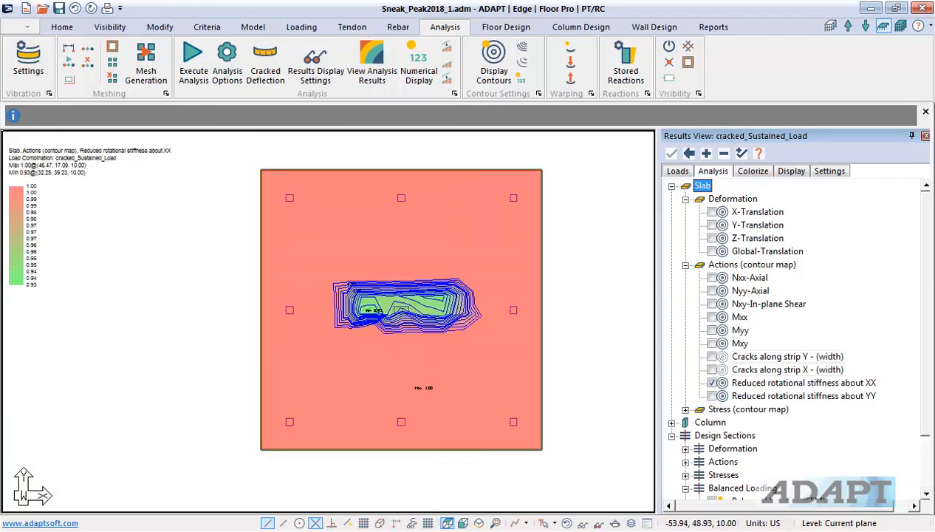
pyautogui.click(711, 397)
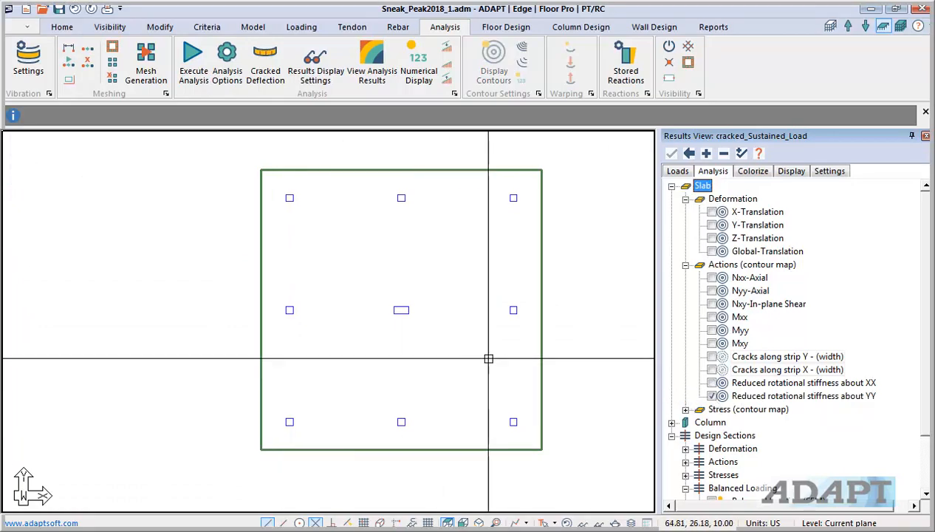